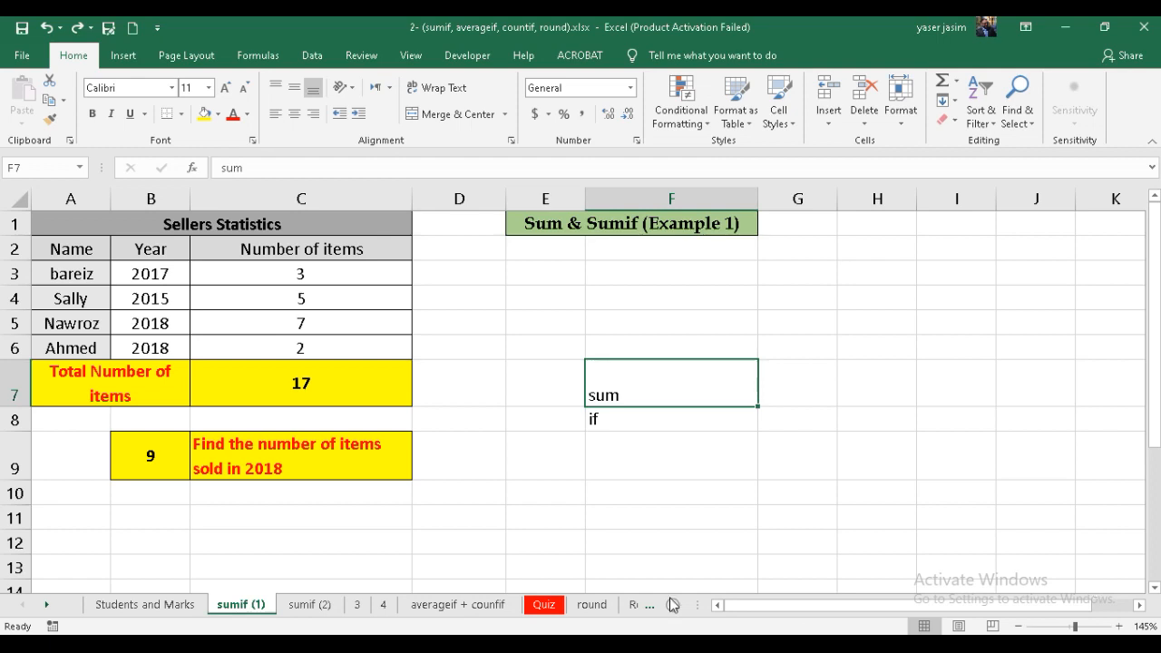
# Review the sales table and its questions on the averageif + counfif sheet, and return to the sumif (1) sheet
pyautogui.click(470, 605)
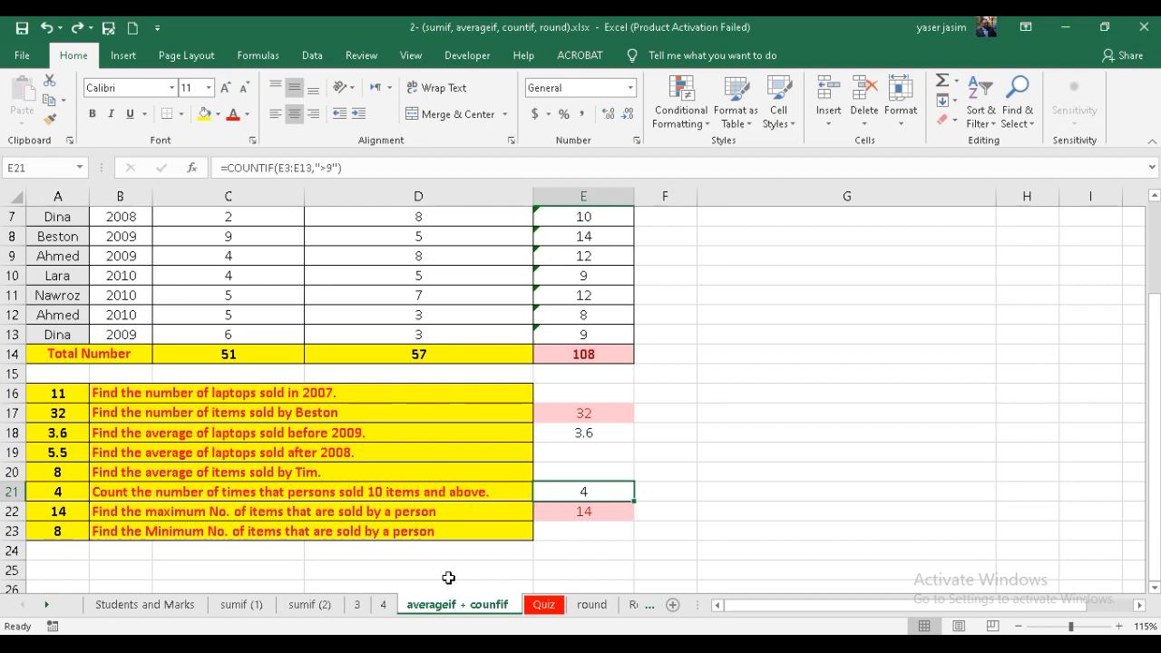
pyautogui.scroll(2, 671, 422)
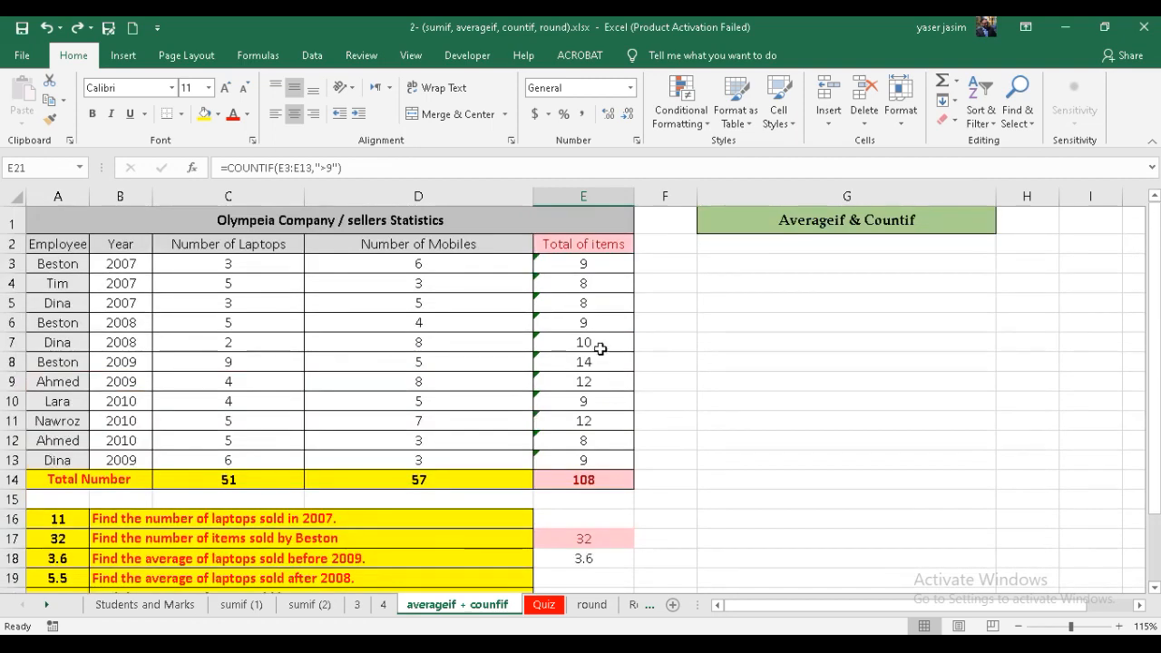
pyautogui.scroll(-1, 581, 342)
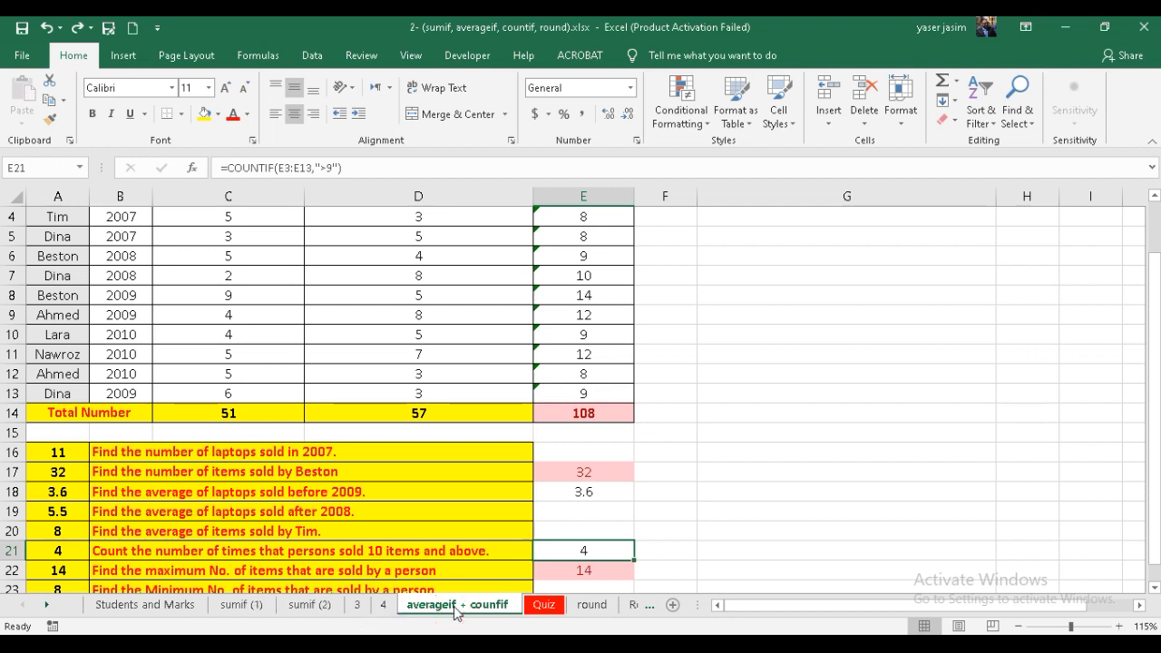
pyautogui.click(236, 606)
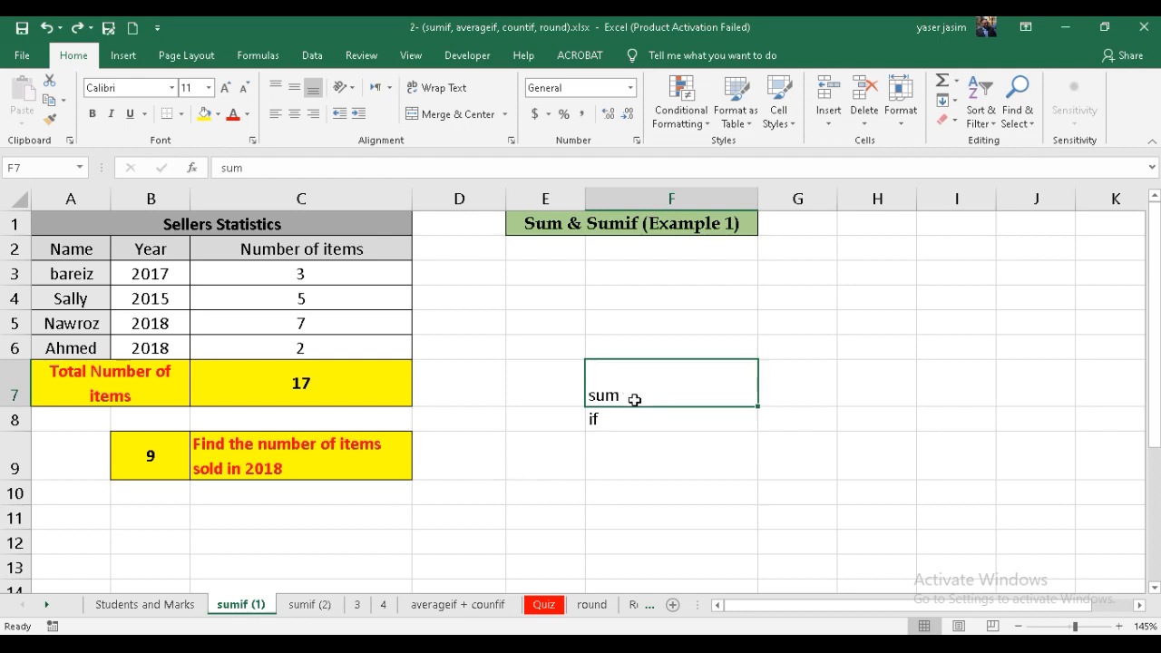
# Look through the AutoSum functions and inspect the formula behind the total number of items in C7
pyautogui.click(956, 81)
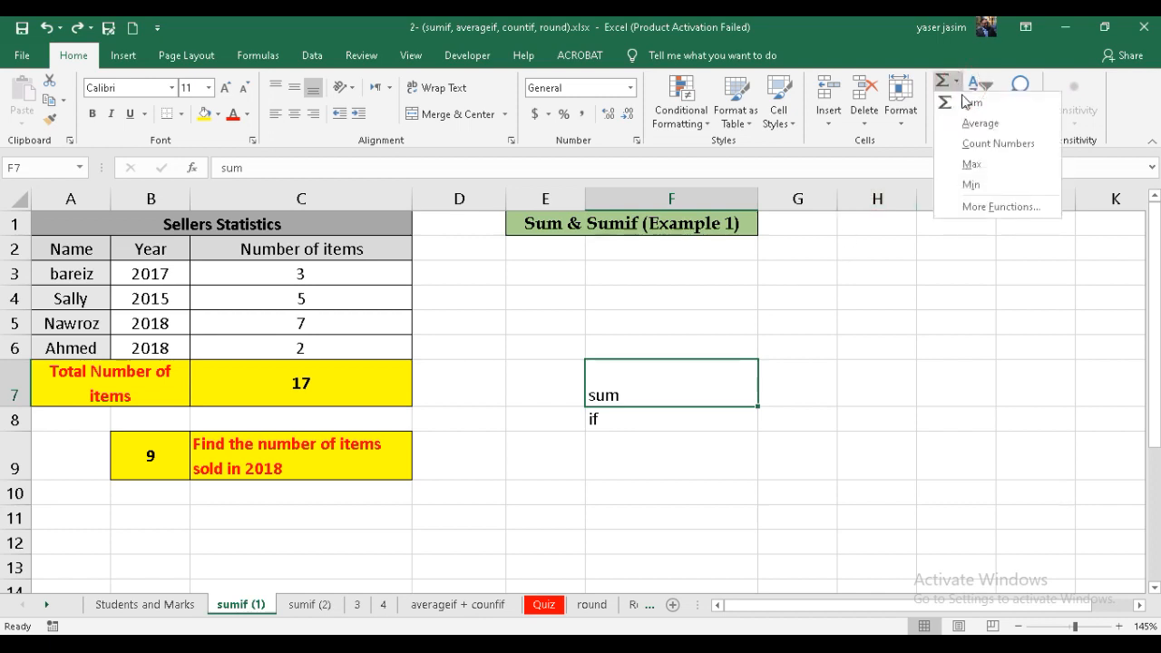
pyautogui.click(580, 335)
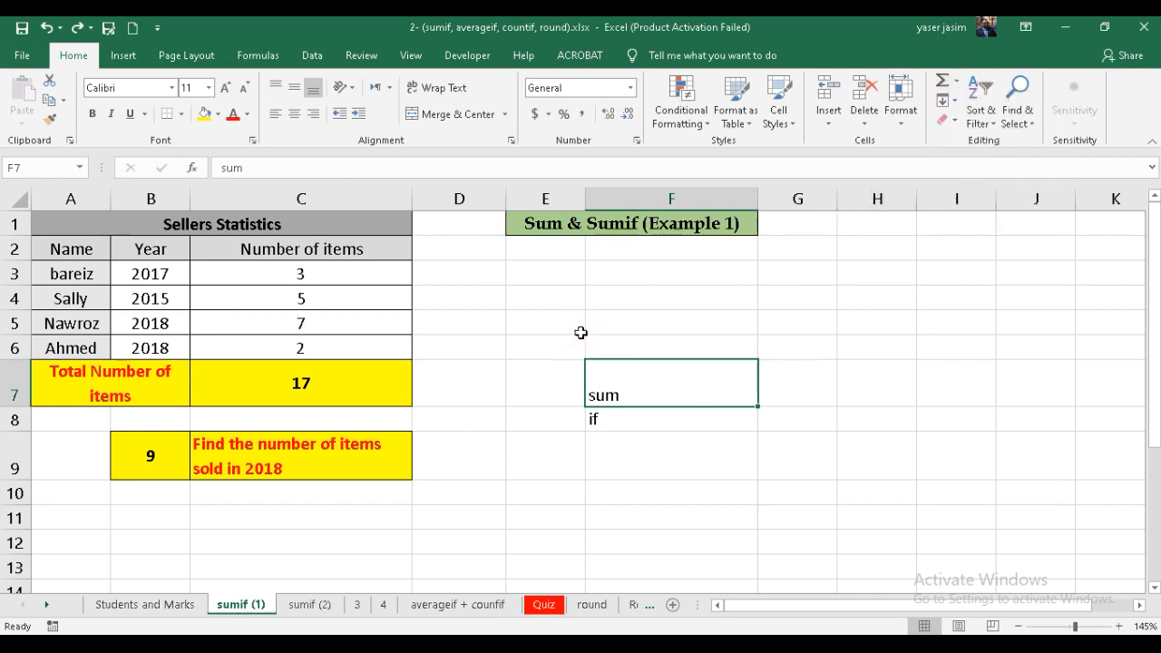
pyautogui.click(580, 333)
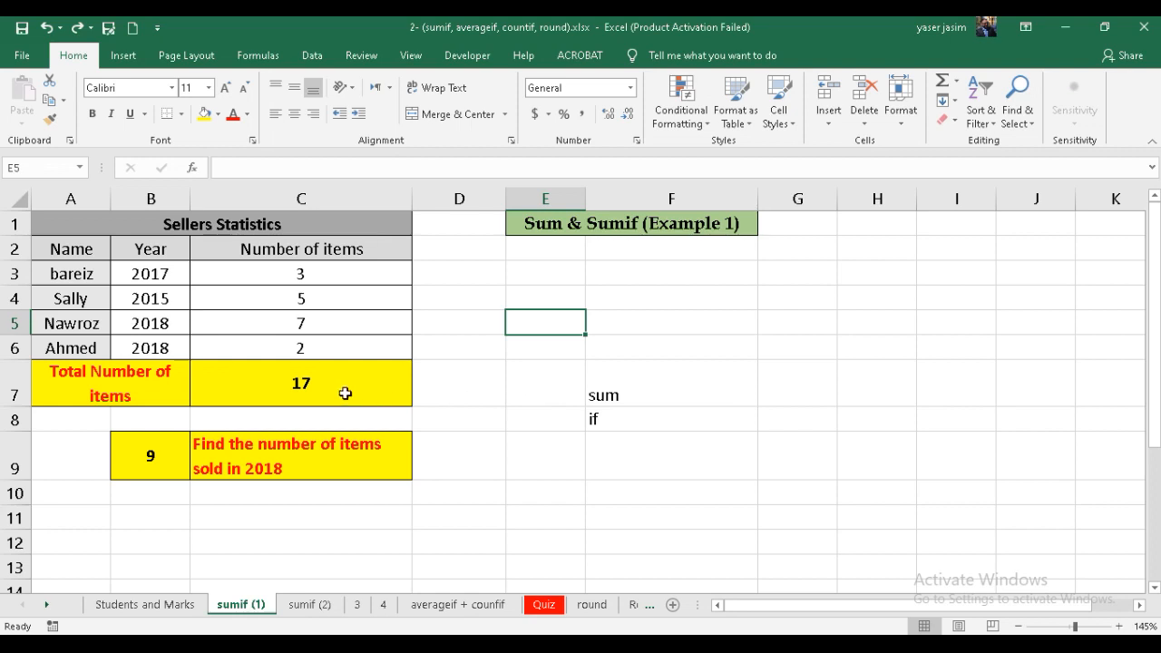
pyautogui.click(293, 385)
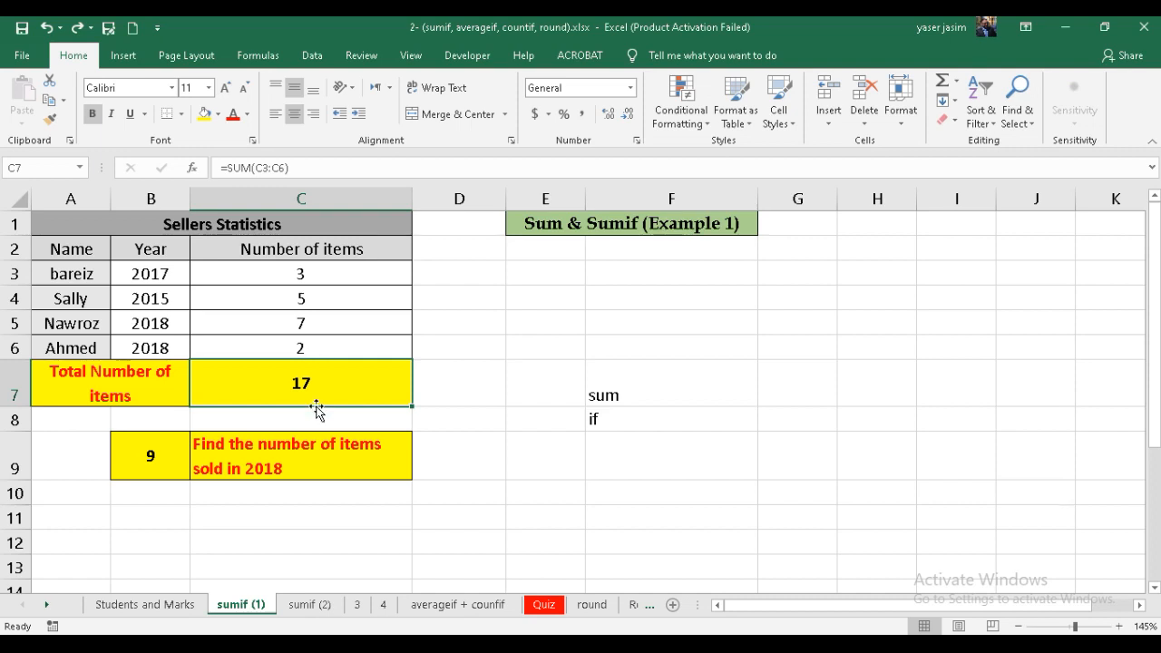
pyautogui.click(621, 418)
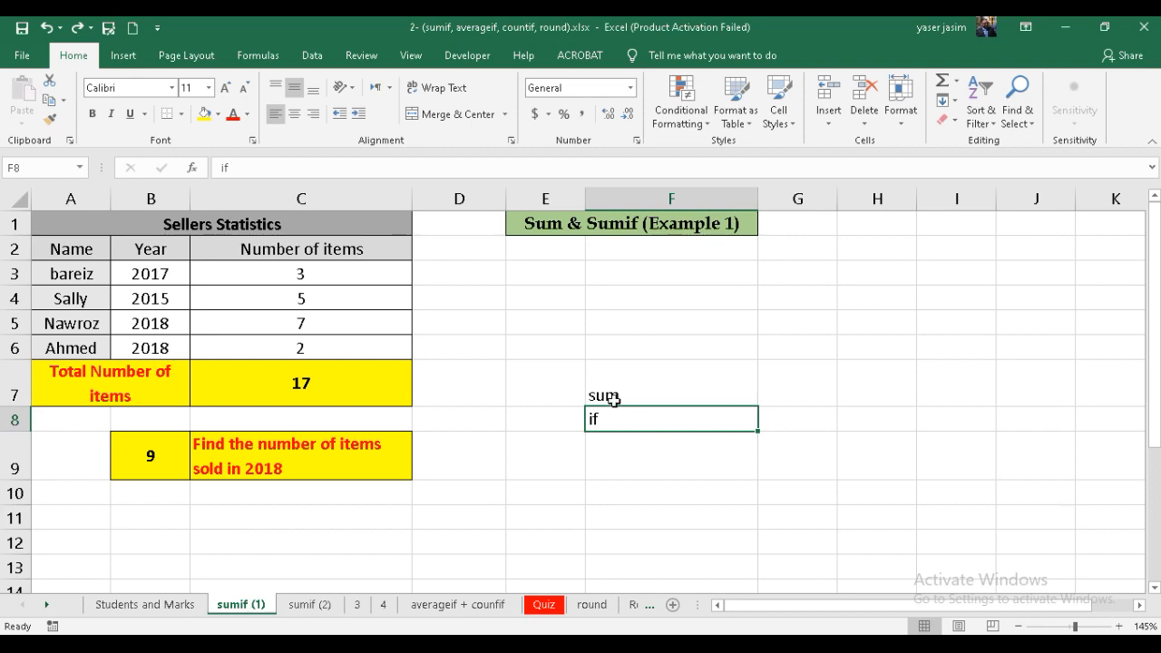
pyautogui.click(785, 387)
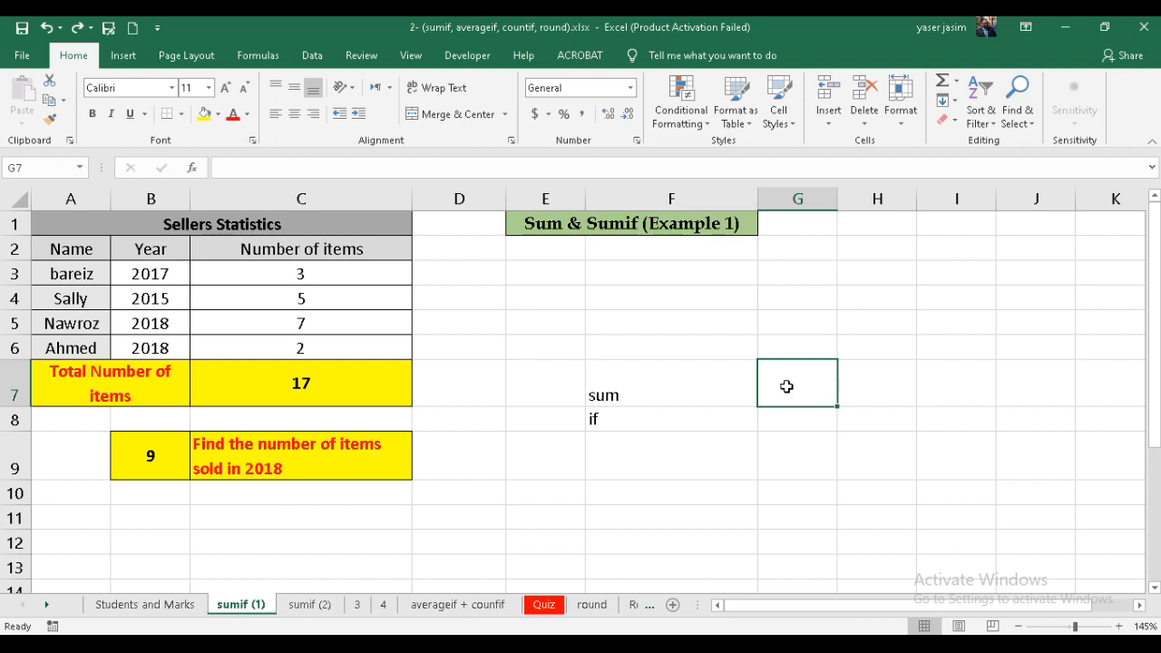
pyautogui.write('sum')
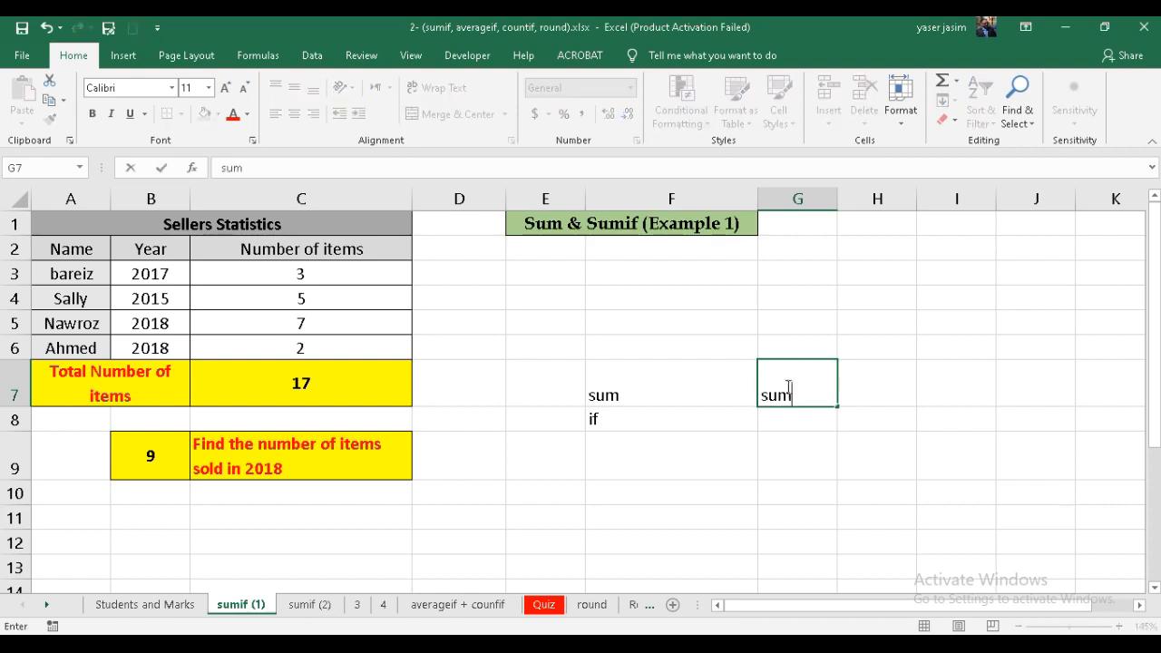
pyautogui.write('if')
pyautogui.press('Escape')
pyautogui.click(509, 449)
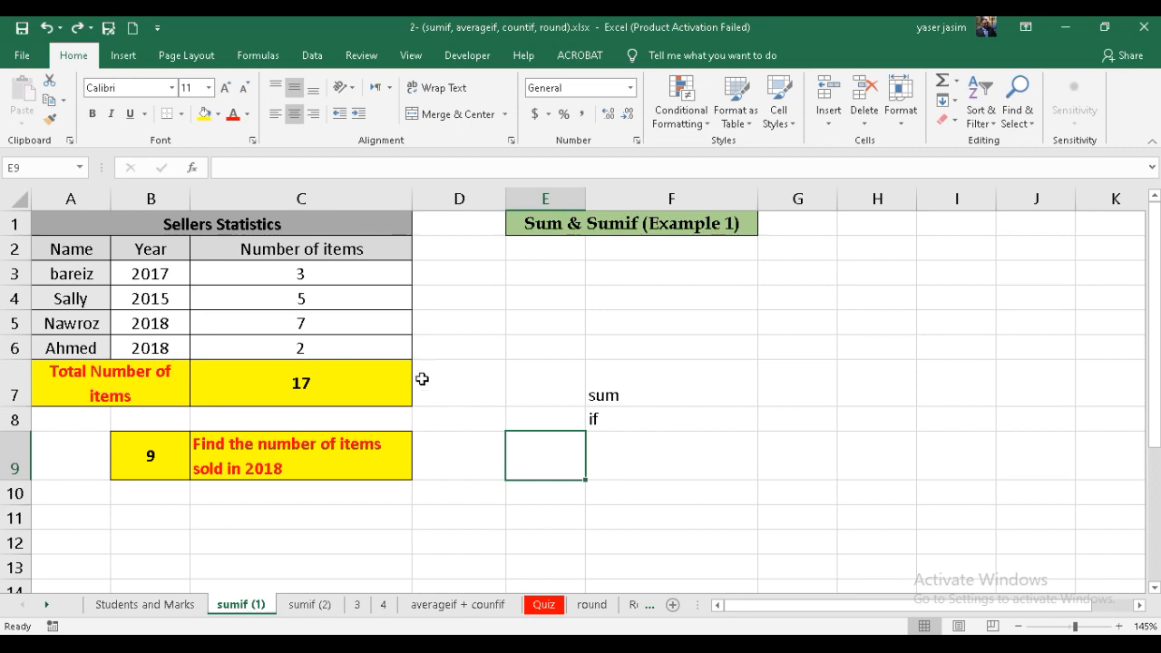
# Examine the Sellers Statistics table cell by cell: its title, seller names, years, item numbers and the total
pyautogui.click(172, 223)
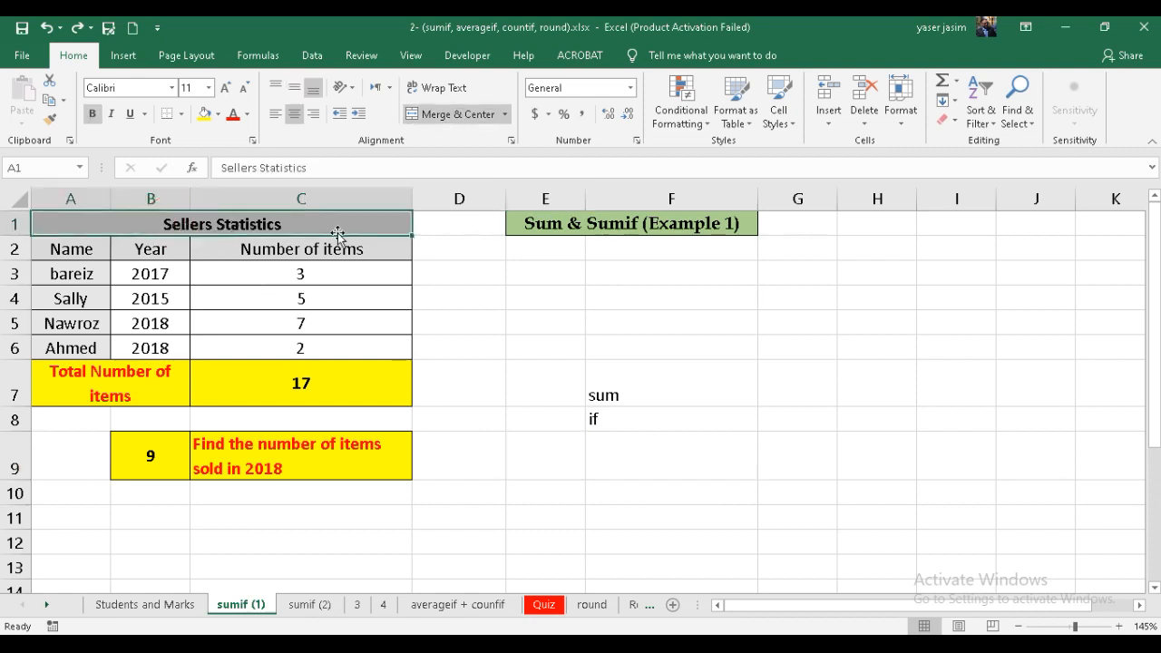
pyautogui.click(74, 256)
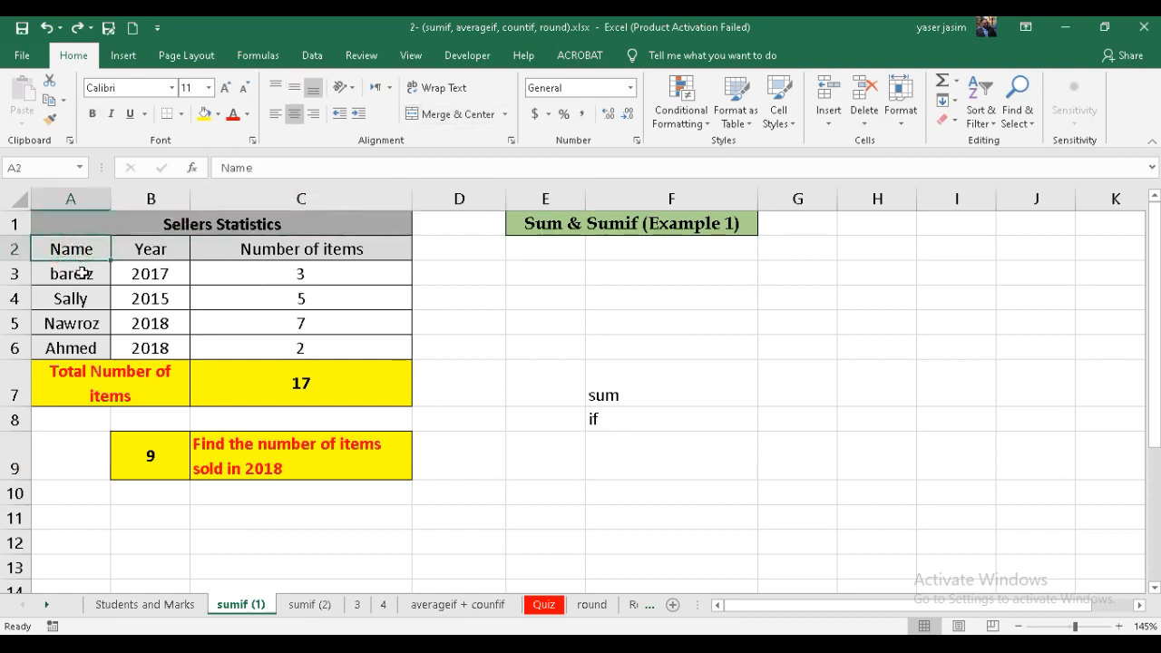
pyautogui.click(74, 272)
pyautogui.click(76, 302)
pyautogui.click(80, 319)
pyautogui.click(83, 345)
pyautogui.click(166, 272)
pyautogui.click(168, 299)
pyautogui.click(166, 324)
pyautogui.click(165, 346)
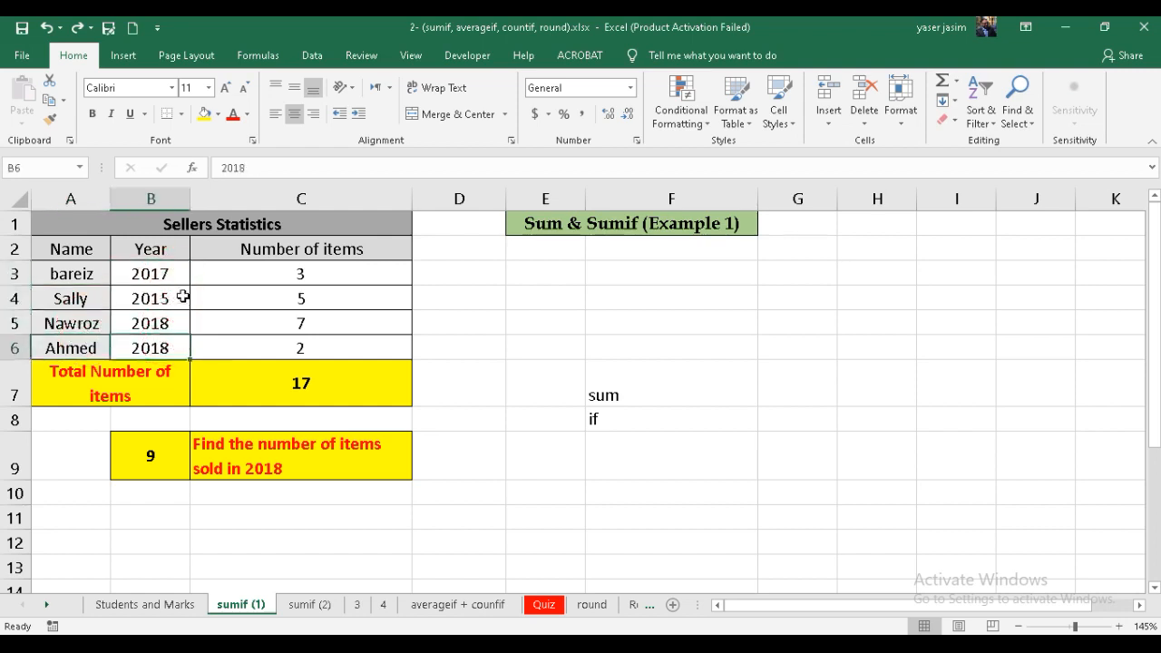
pyautogui.click(294, 267)
pyautogui.click(62, 272)
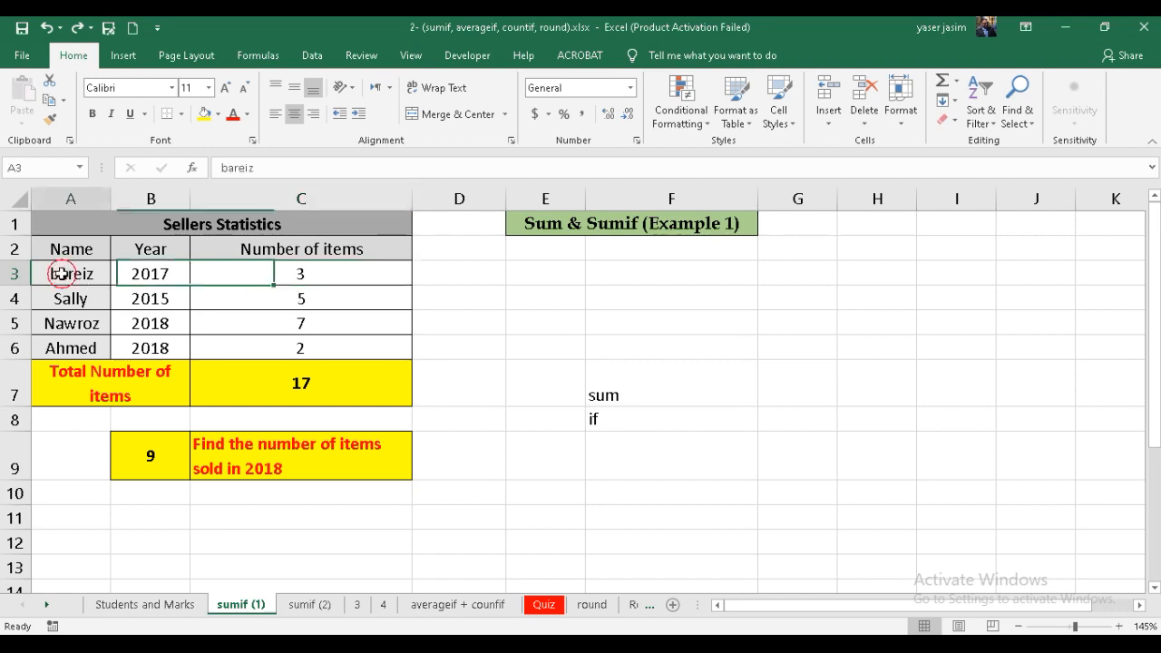
pyautogui.click(149, 272)
pyautogui.click(275, 277)
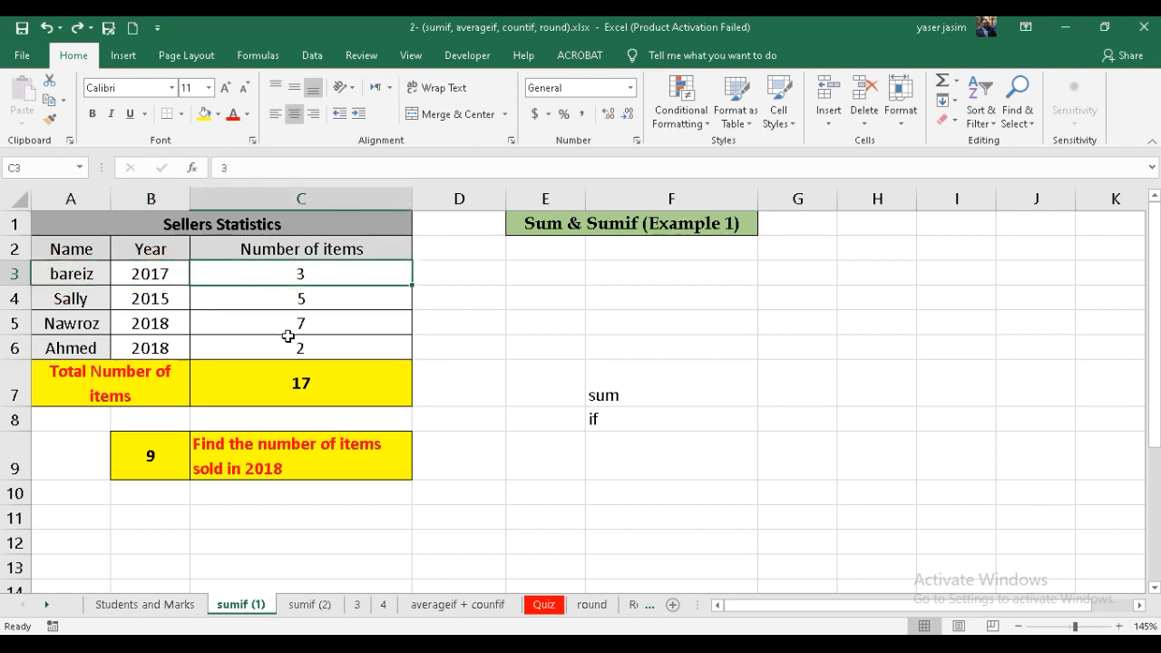
pyautogui.click(286, 381)
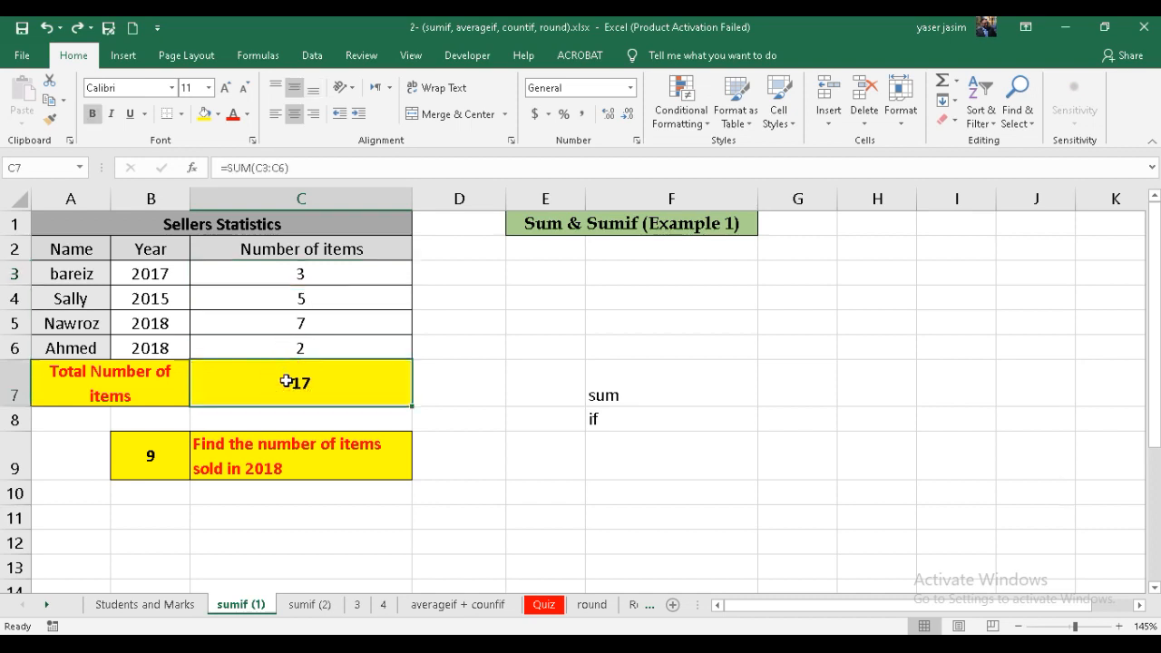
# Examine the question about items sold in 2018 and the item numbers of the two 2018 rows, C5:C6
pyautogui.click(624, 397)
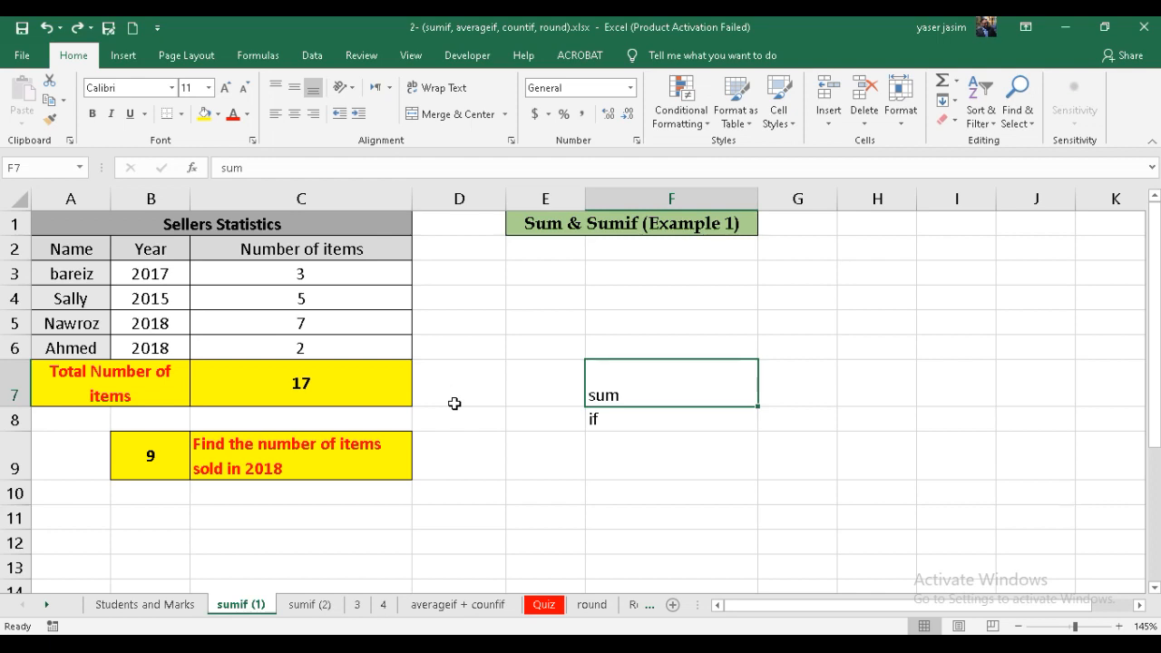
pyautogui.click(321, 468)
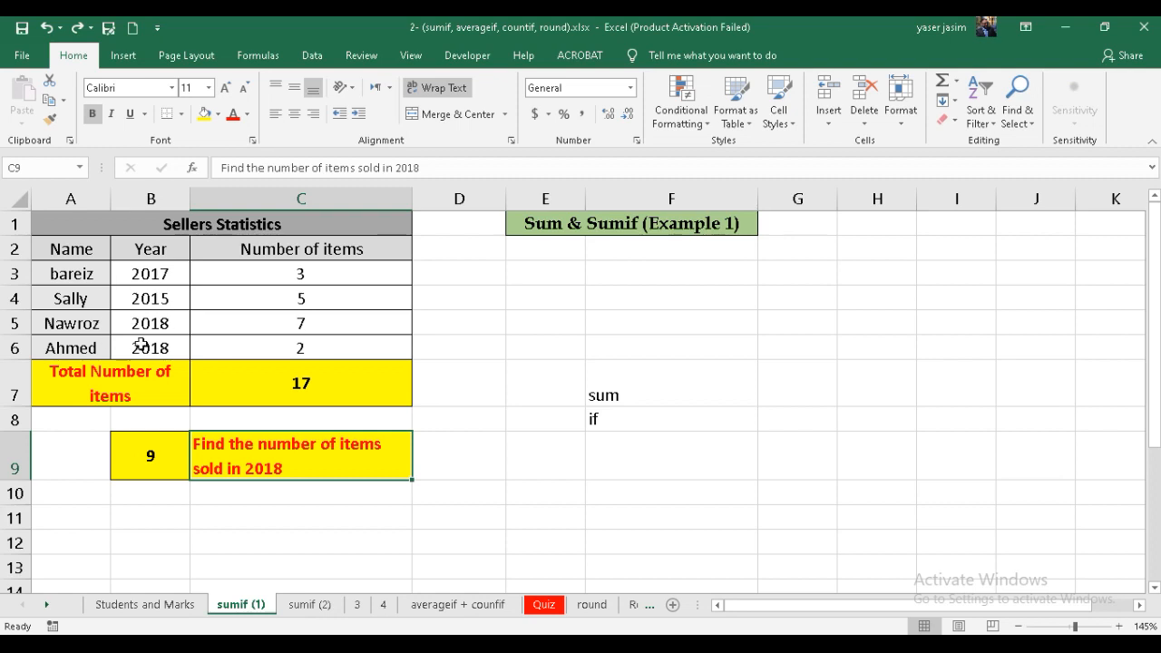
pyautogui.moveTo(308, 323); pyautogui.dragTo(310, 340)
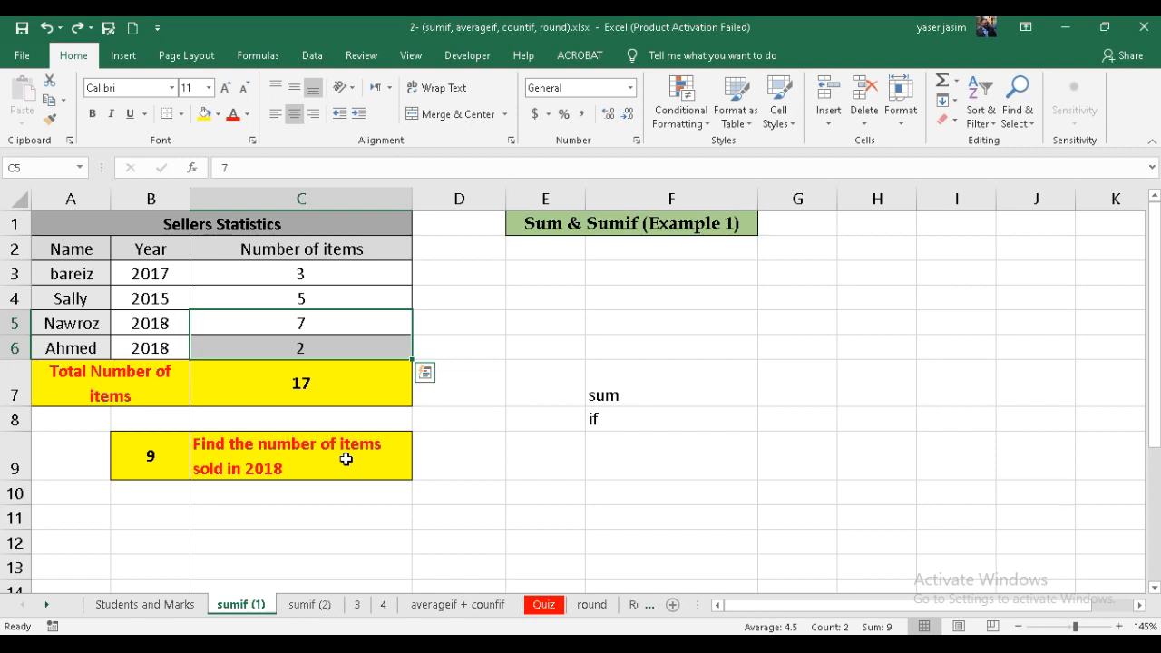
# Begin a SUMIF formula in B10 with the years B3:B6 as the range
pyautogui.click(147, 497)
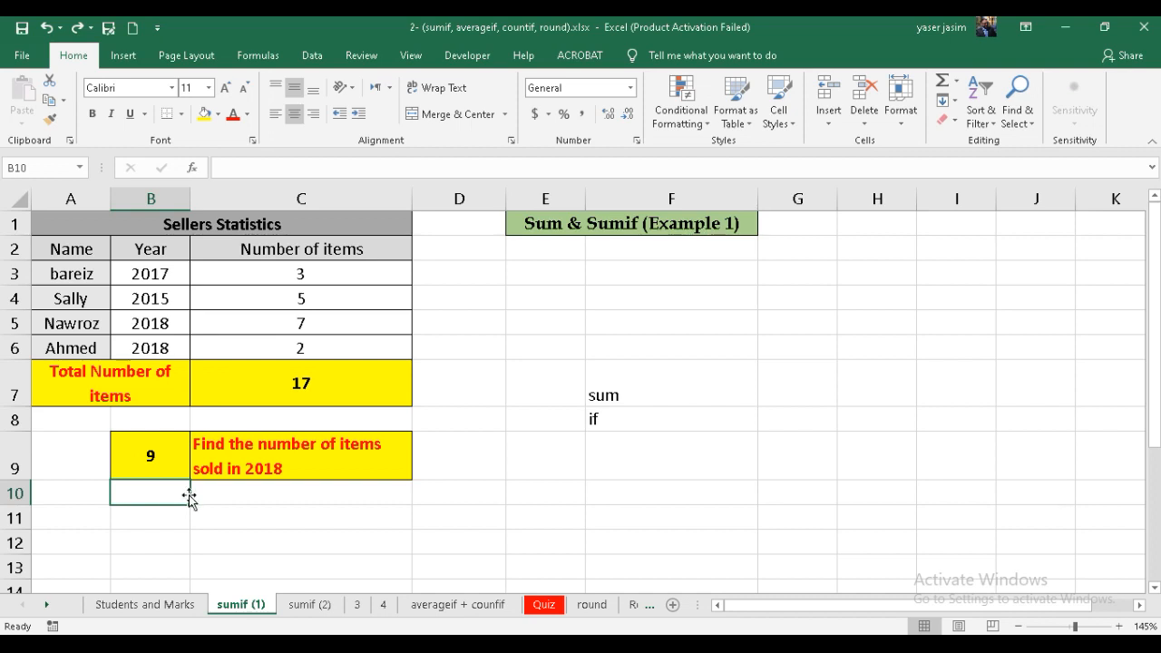
pyautogui.write('=sum')
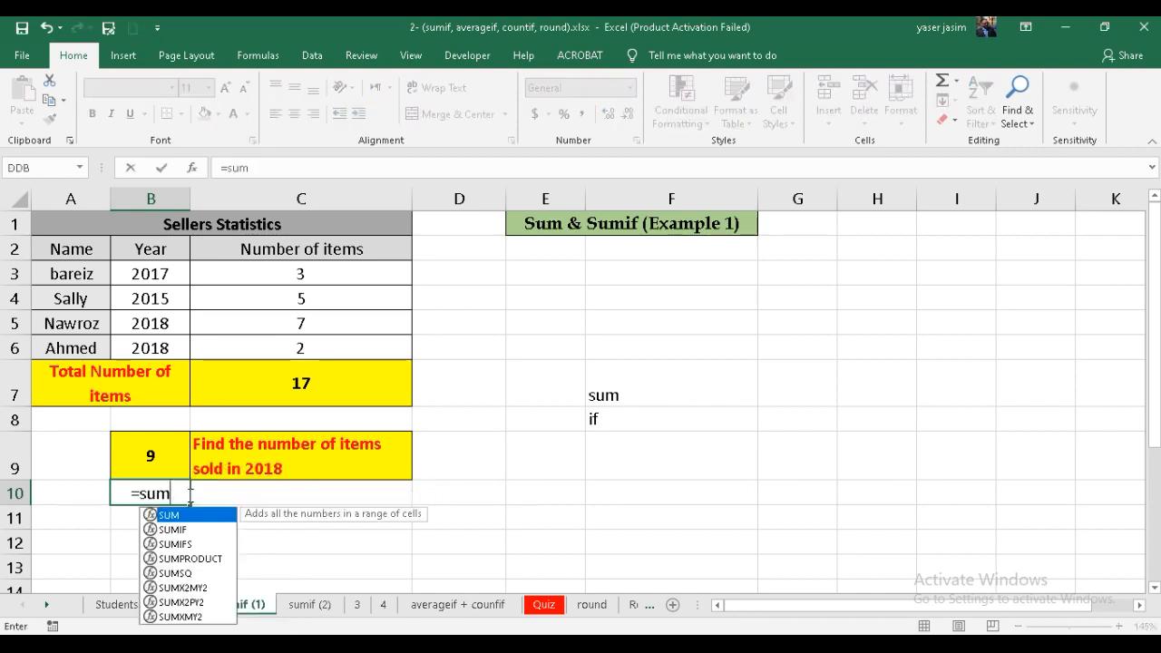
pyautogui.write('if')
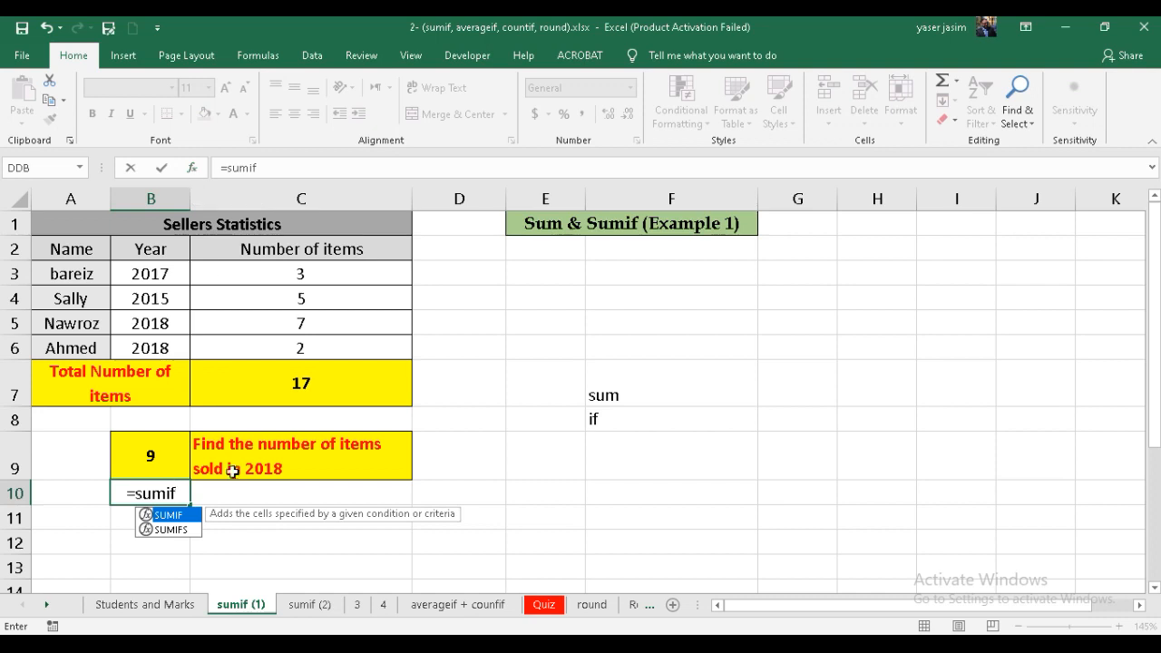
pyautogui.doubleClick(167, 523)
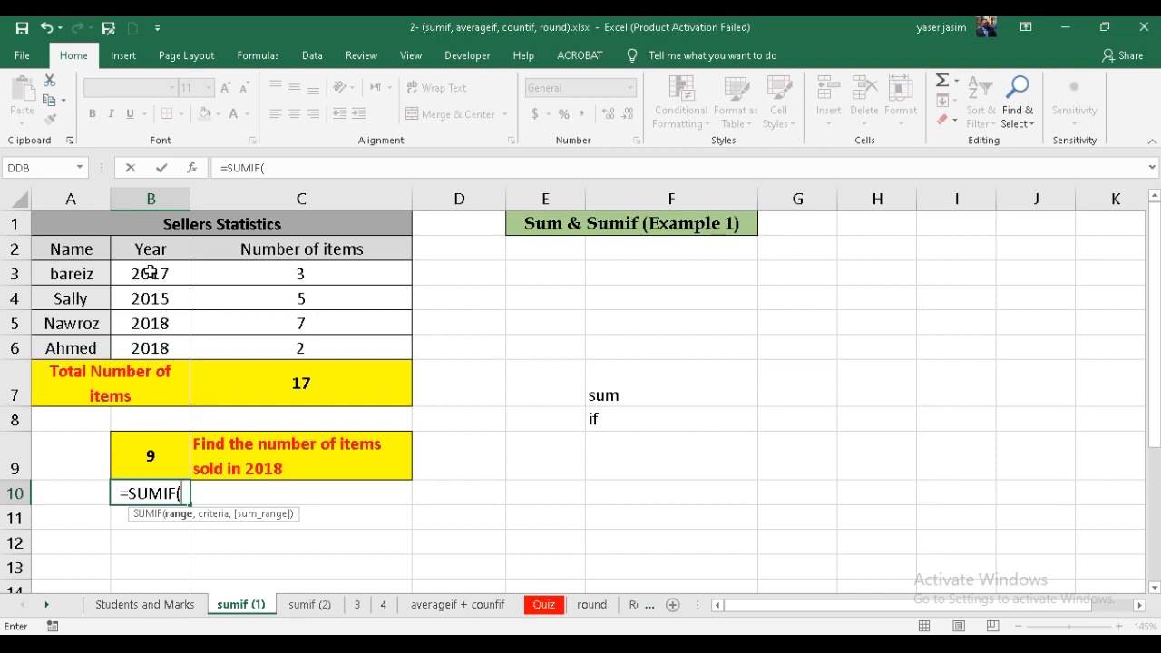
pyautogui.moveTo(150, 272); pyautogui.dragTo(150, 338)
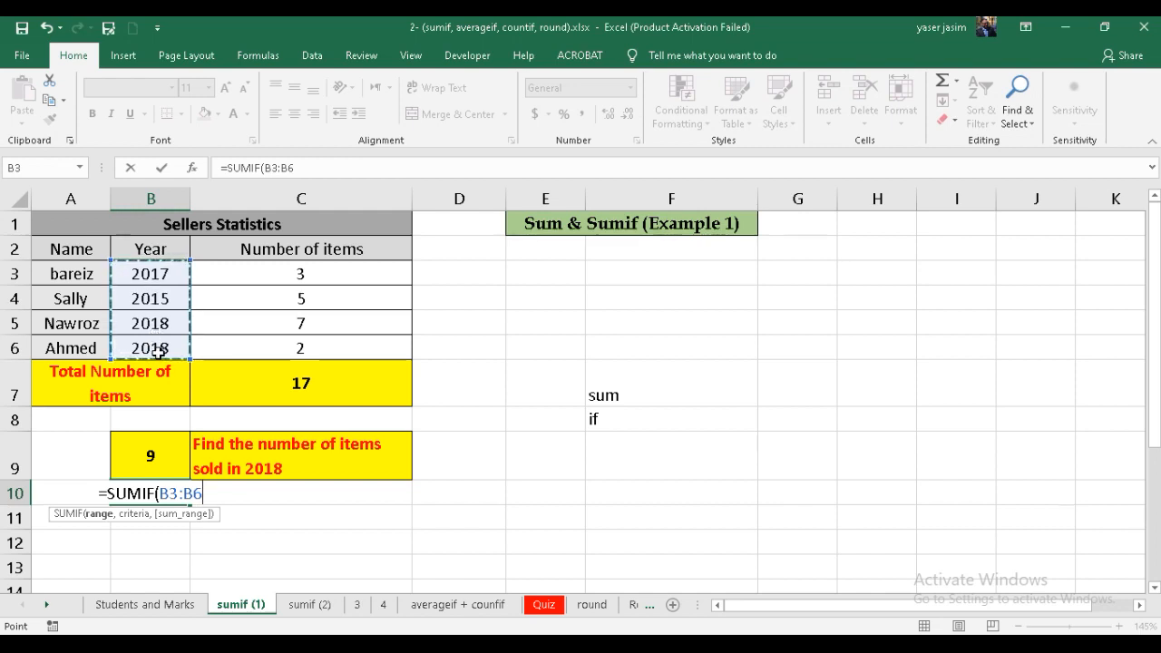
pyautogui.write(',')
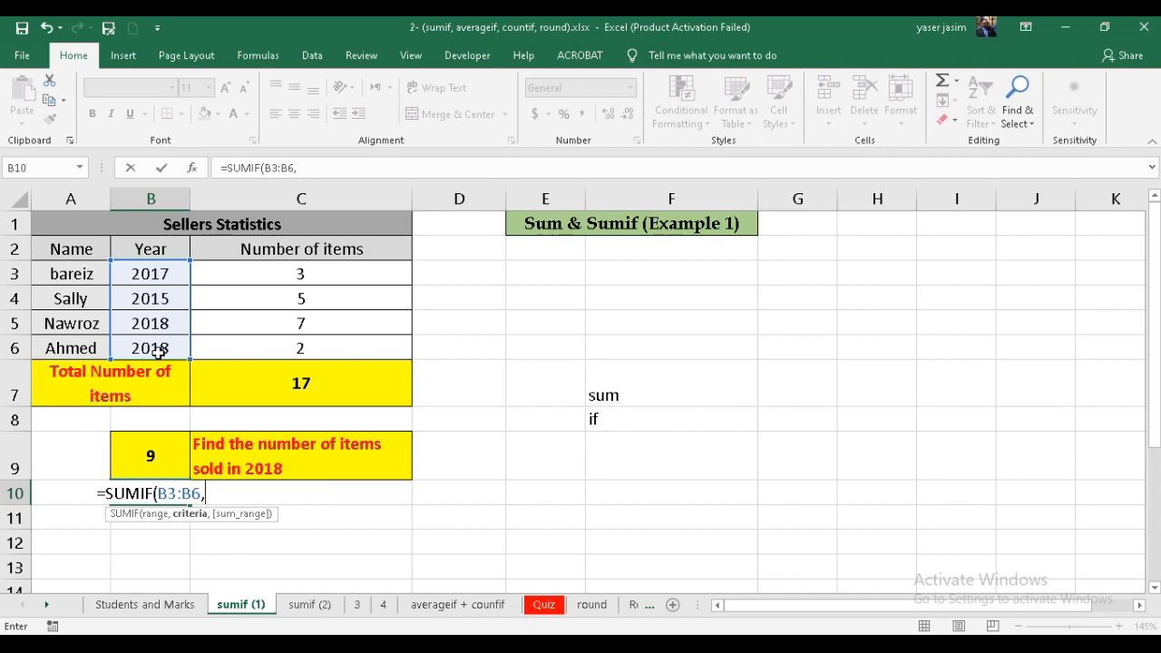
pyautogui.write('"2018')
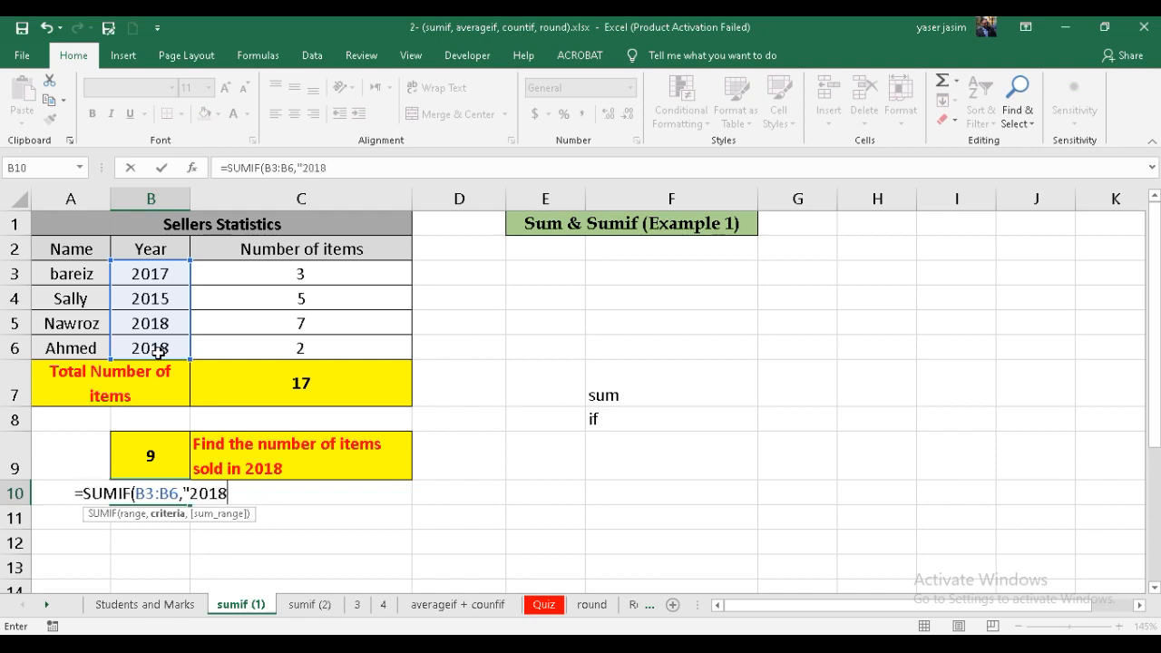
pyautogui.write('"')
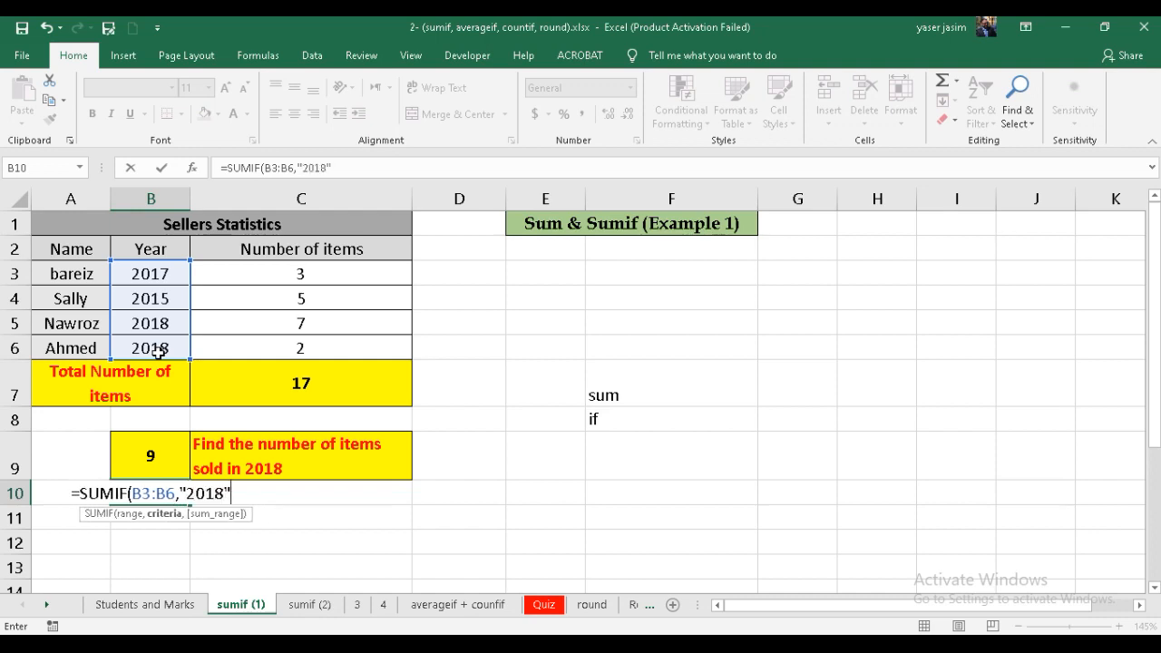
pyautogui.press('BackSpace')
pyautogui.press('BackSpace')
pyautogui.press('BackSpace')
pyautogui.press('BackSpace')
pyautogui.press('BackSpace')
pyautogui.press('BackSpace')
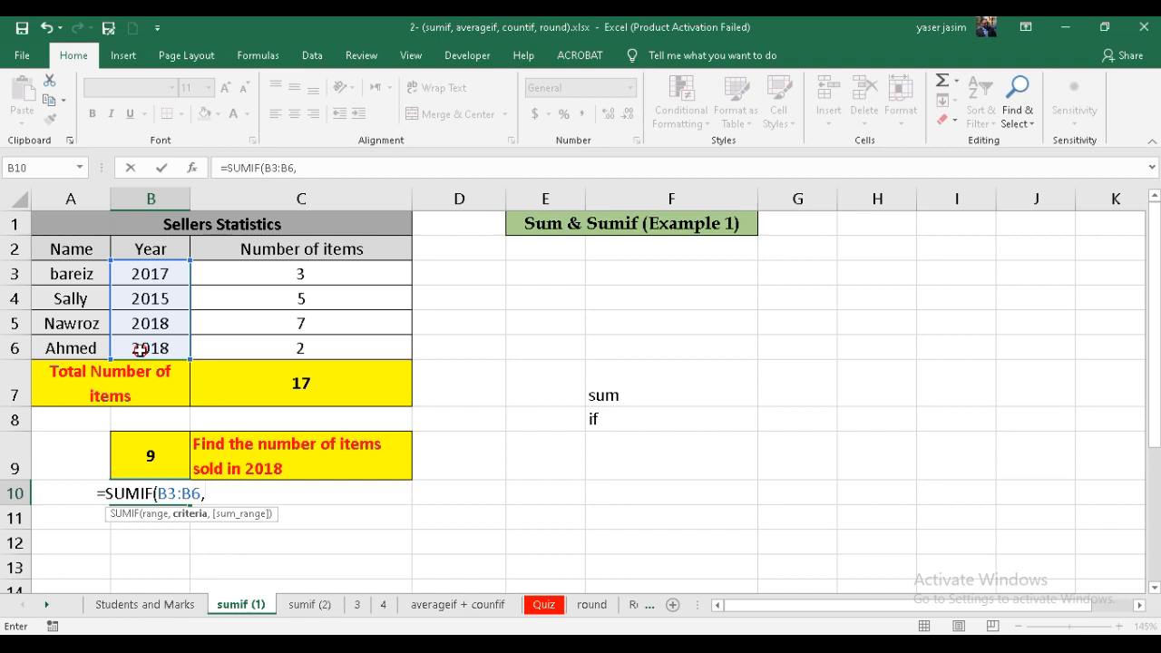
# Complete the SUMIF formula in B10 with B6 as the criteria and the item numbers C3:C6 as the sum range
pyautogui.click(143, 350)
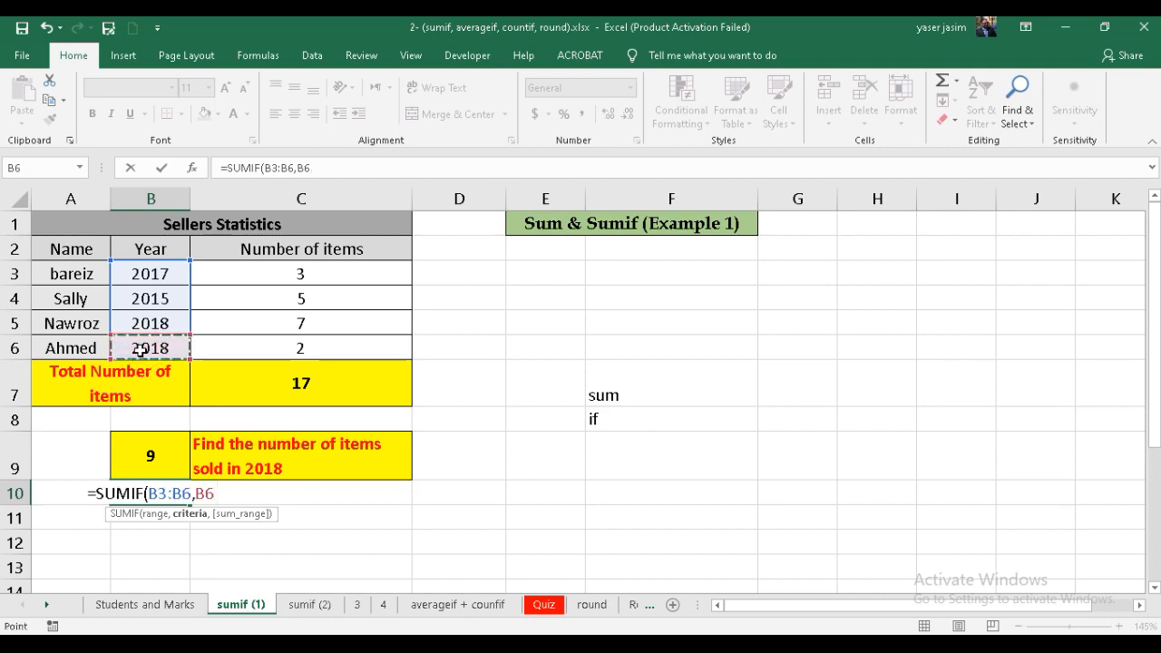
pyautogui.write(',')
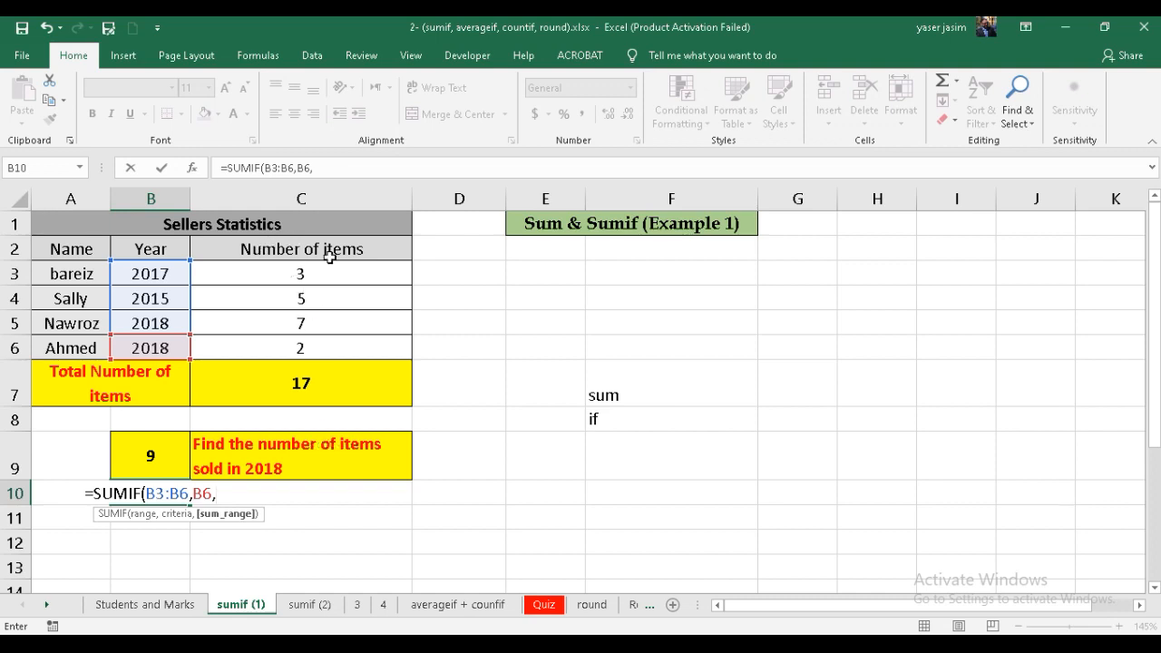
pyautogui.moveTo(300, 275); pyautogui.dragTo(300, 341)
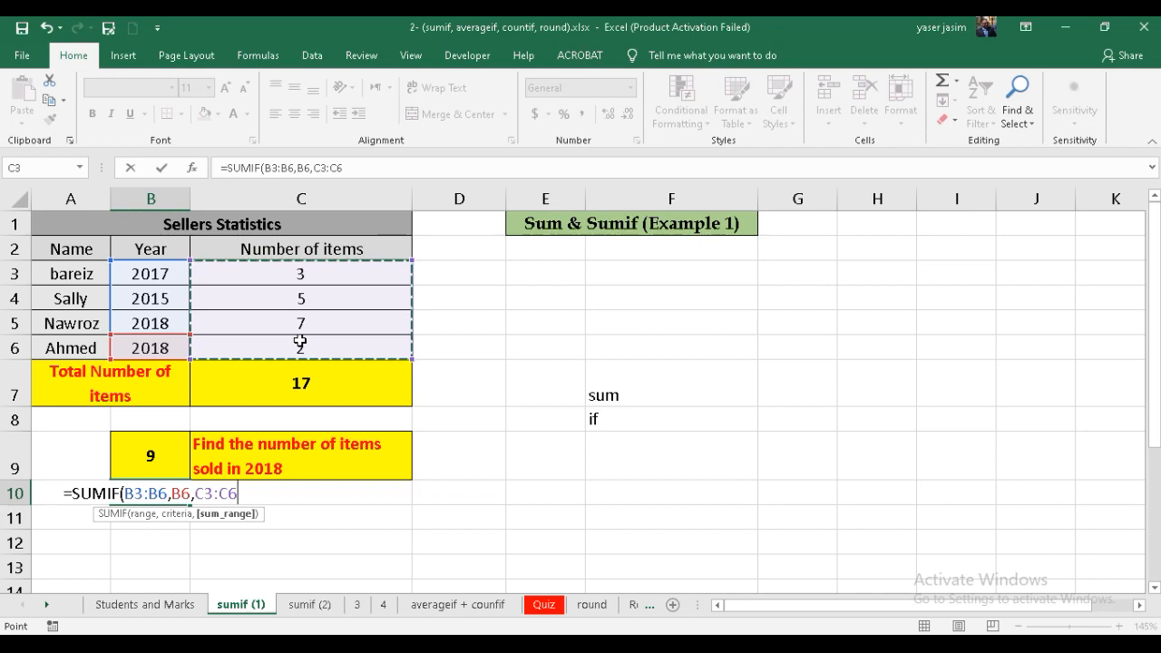
pyautogui.write(')')
pyautogui.press('Return')
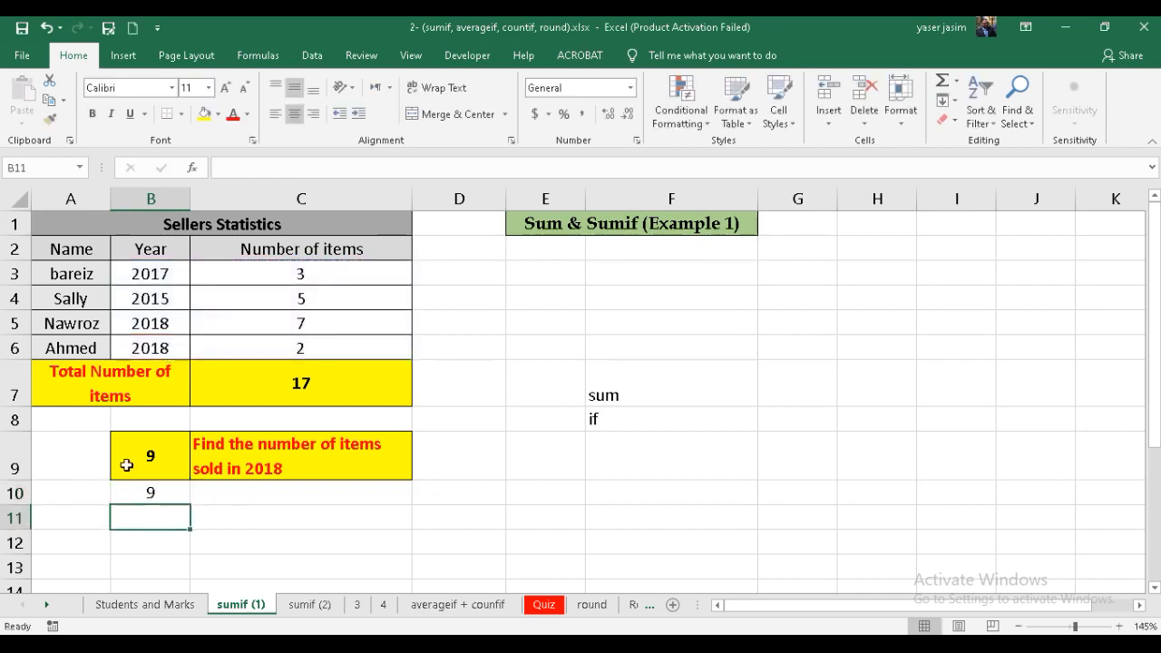
pyautogui.click(143, 488)
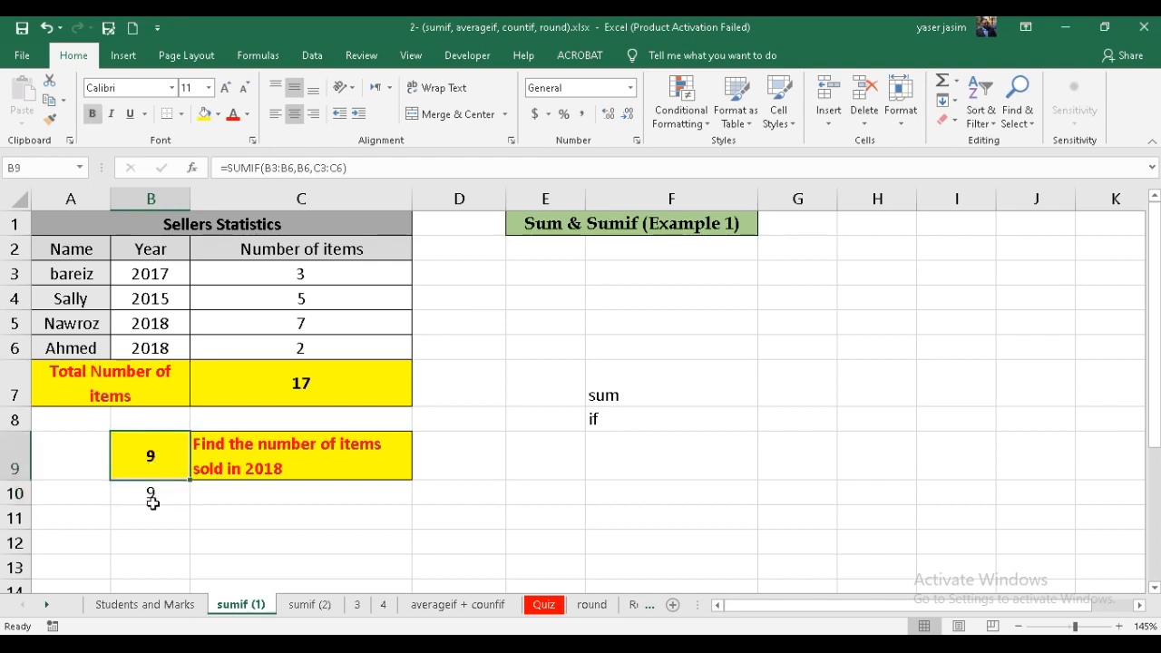
# Compare the SUMIF formulas in B9 and B10 with the item numbers in C5:C6 and the question in C9
pyautogui.doubleClick(151, 456)
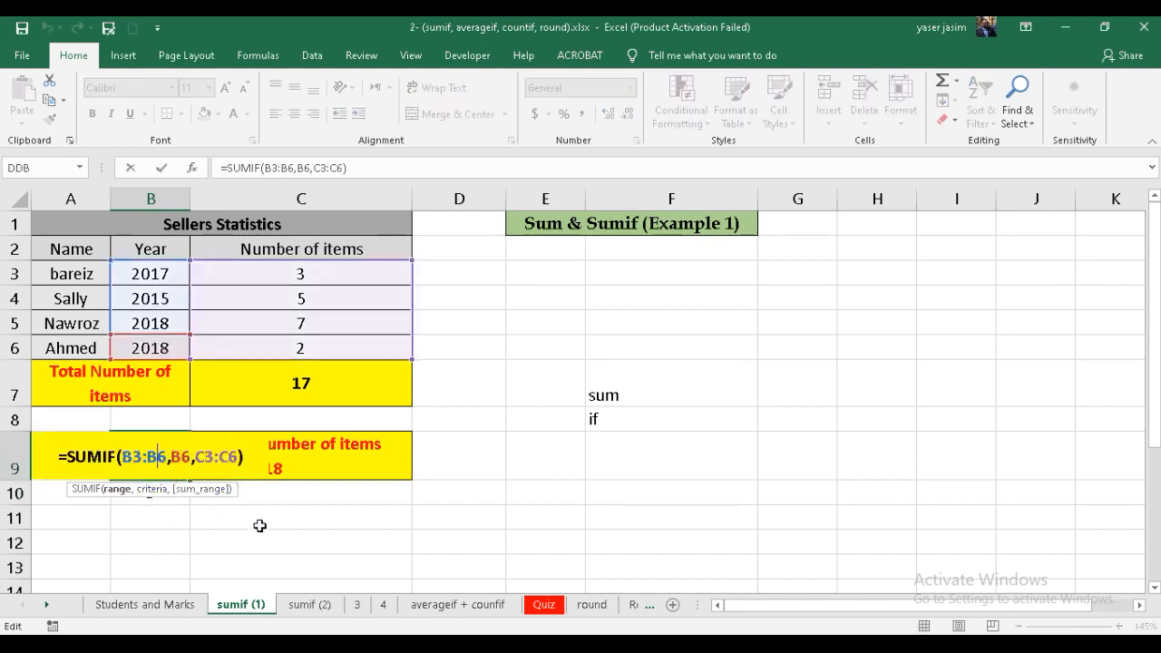
pyautogui.press('Escape')
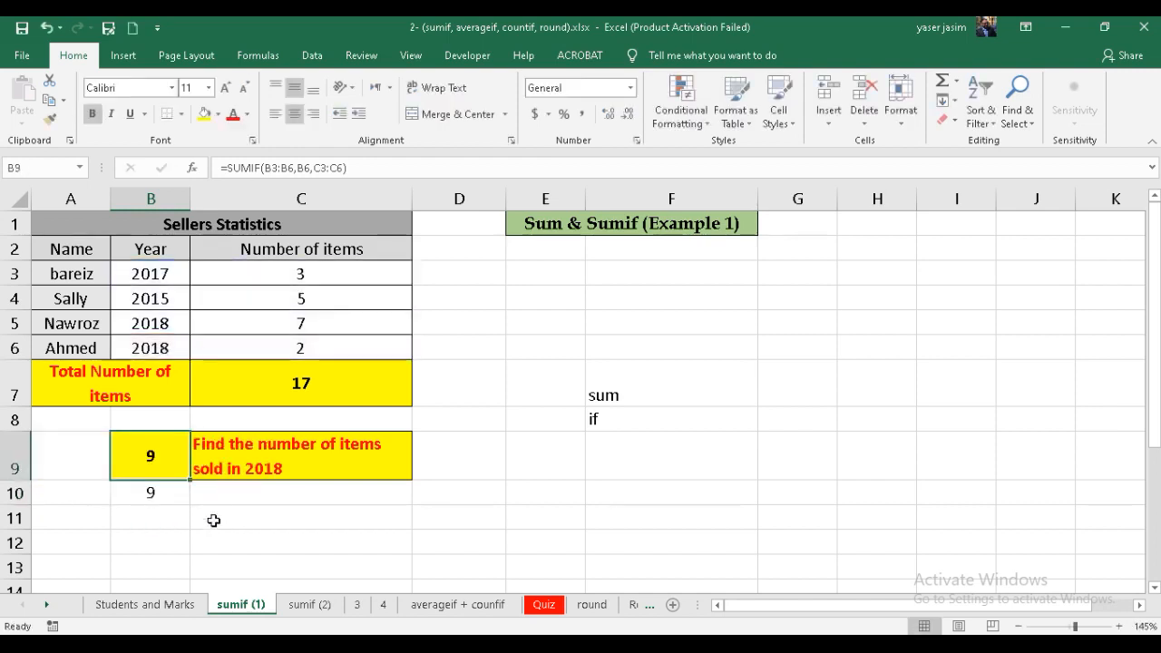
pyautogui.click(289, 324)
pyautogui.click(252, 341)
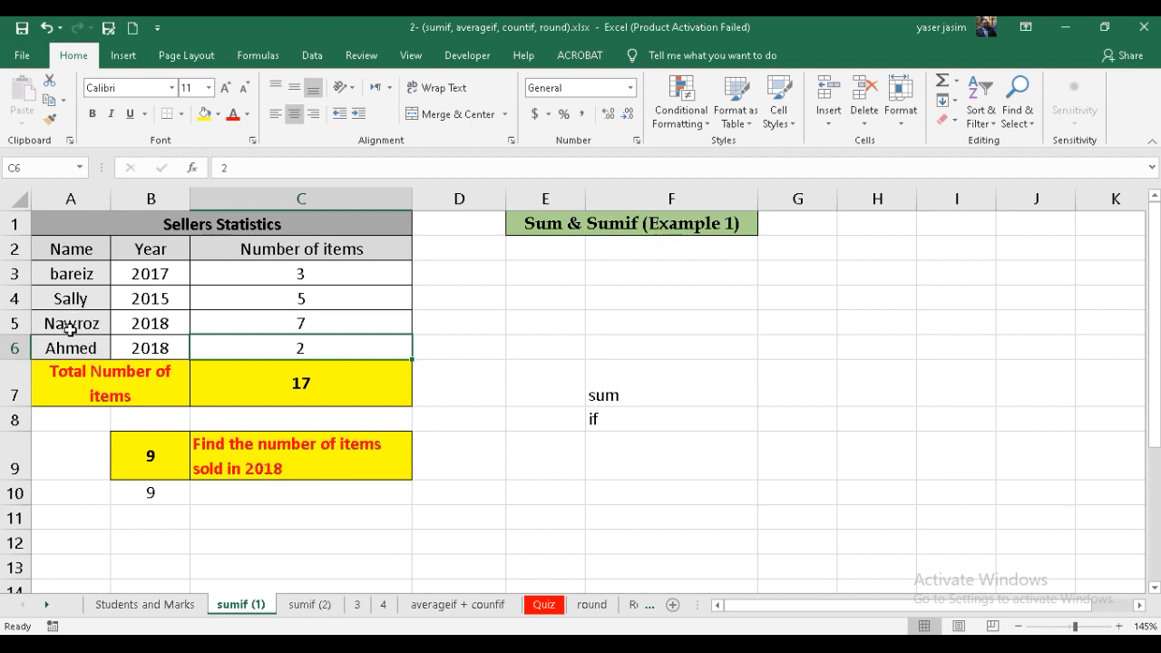
pyautogui.click(272, 467)
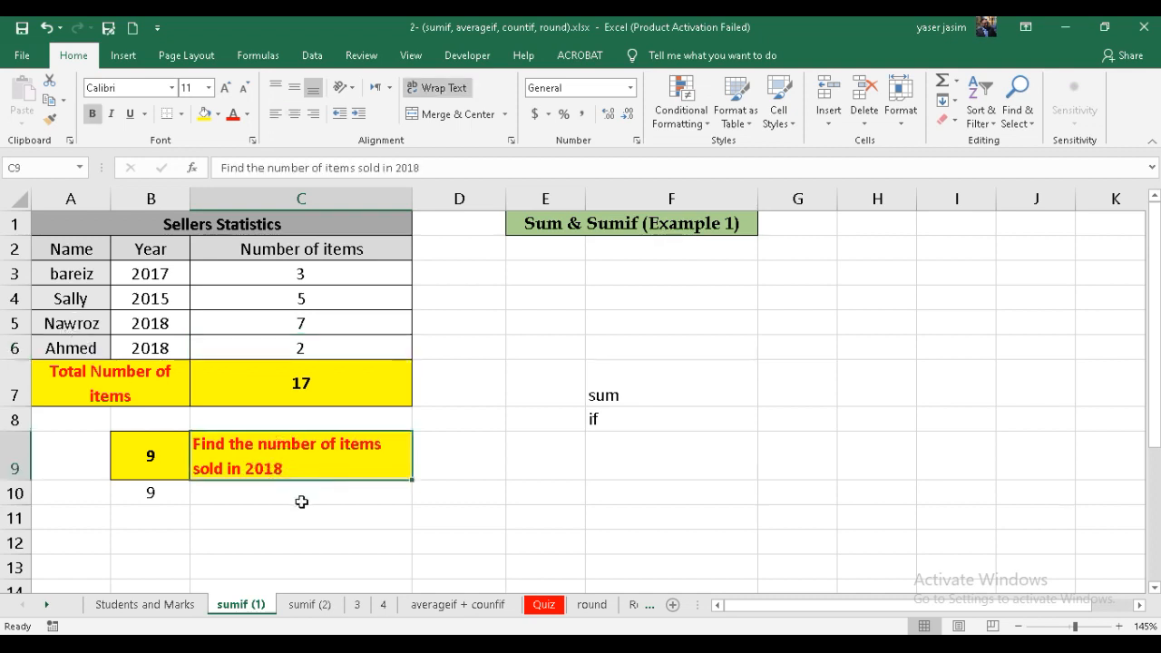
pyautogui.click(164, 501)
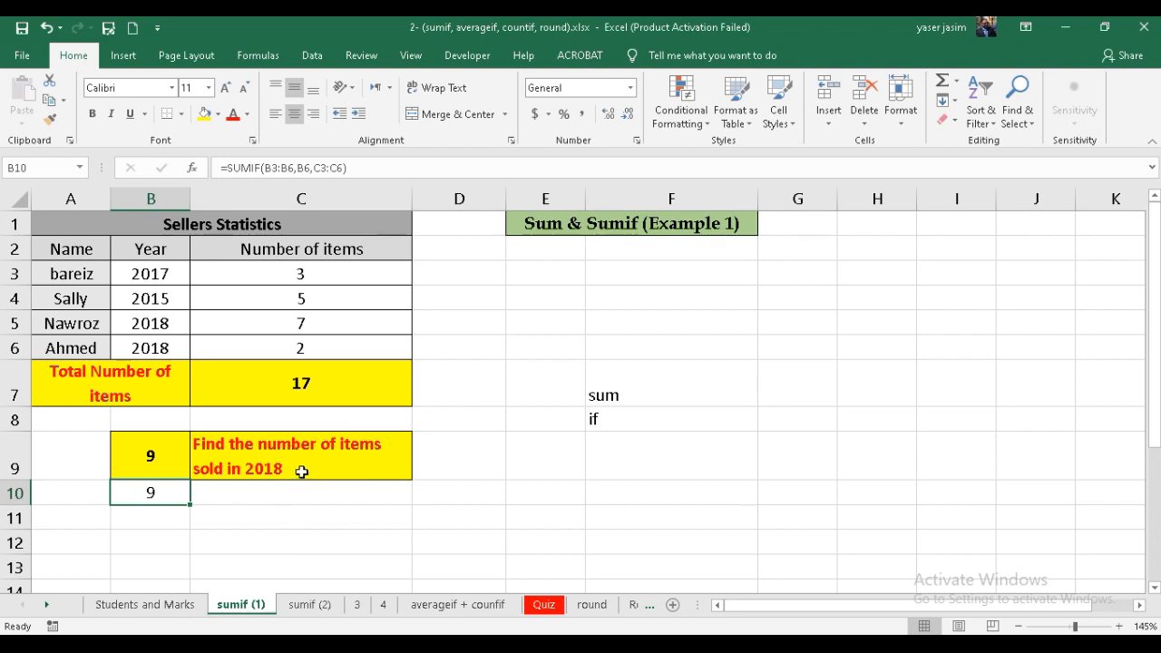
pyautogui.click(163, 451)
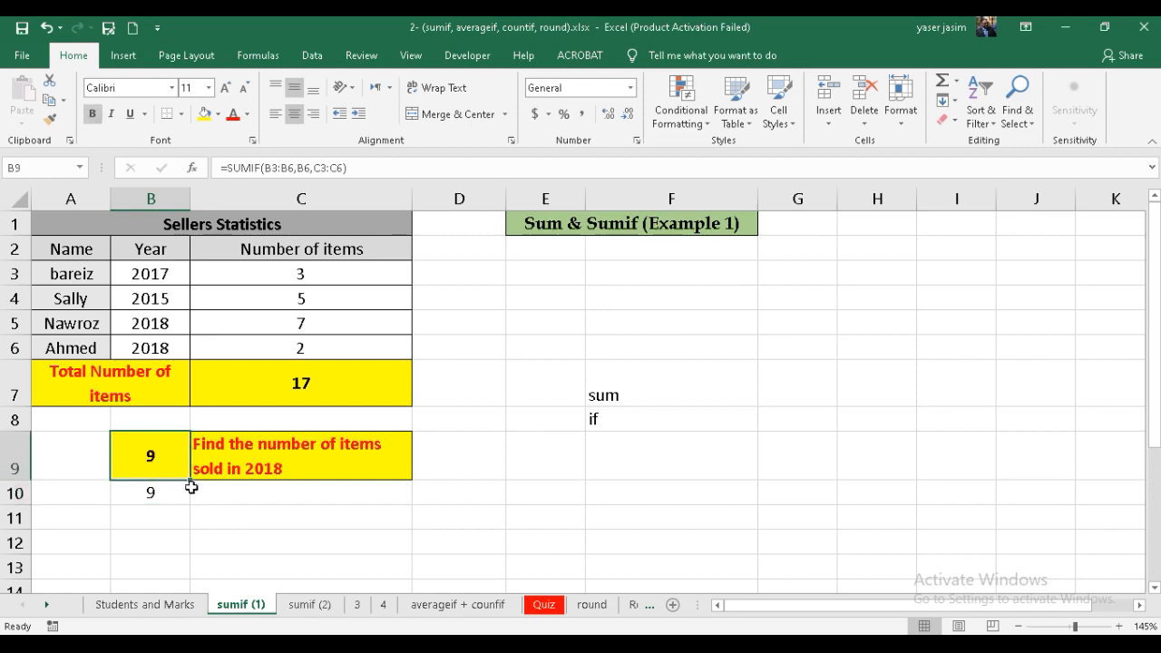
# Try the year 2107 in B5 to test how the SUMIF formula in B9 responds
pyautogui.click(150, 322)
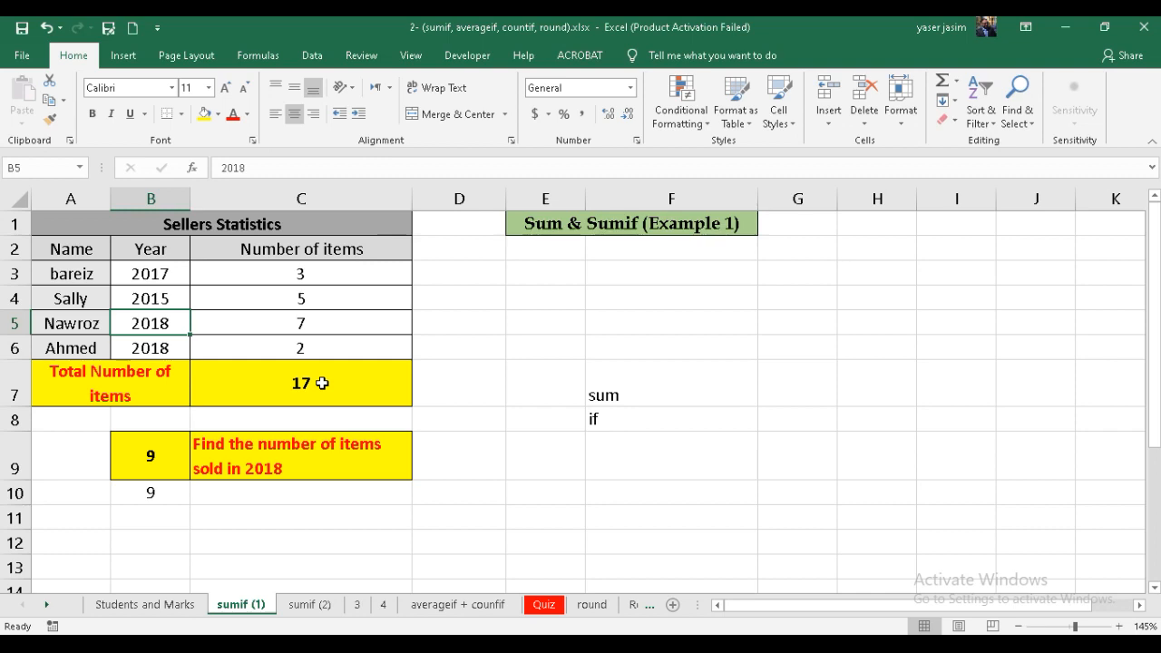
pyautogui.write('2107')
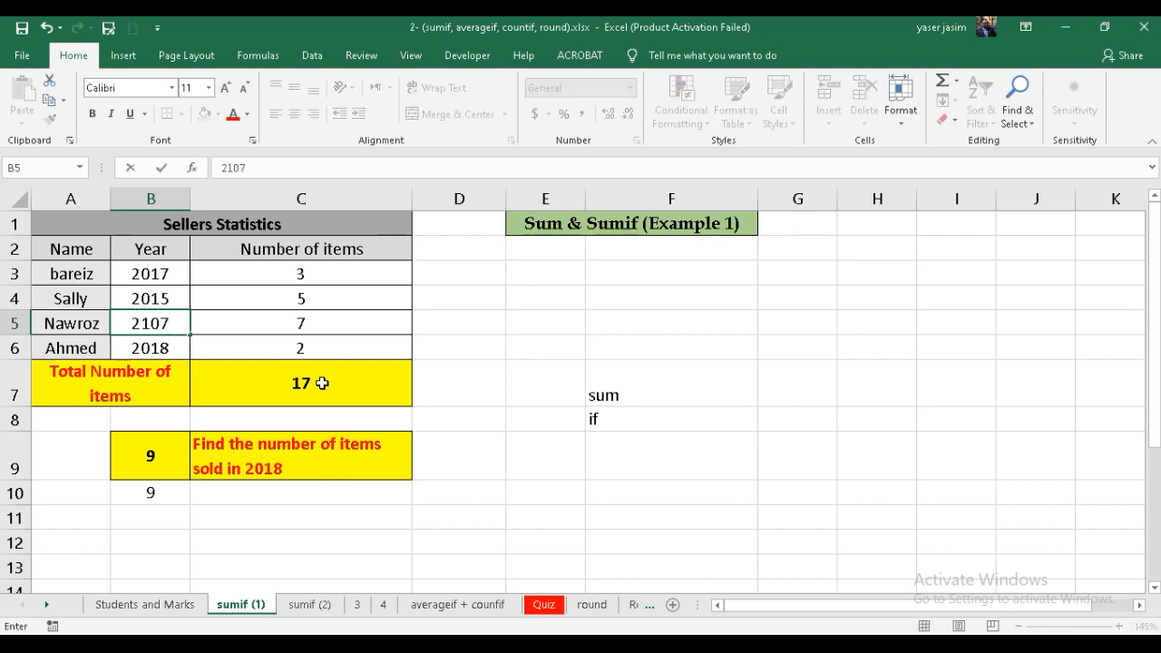
pyautogui.press('Return')
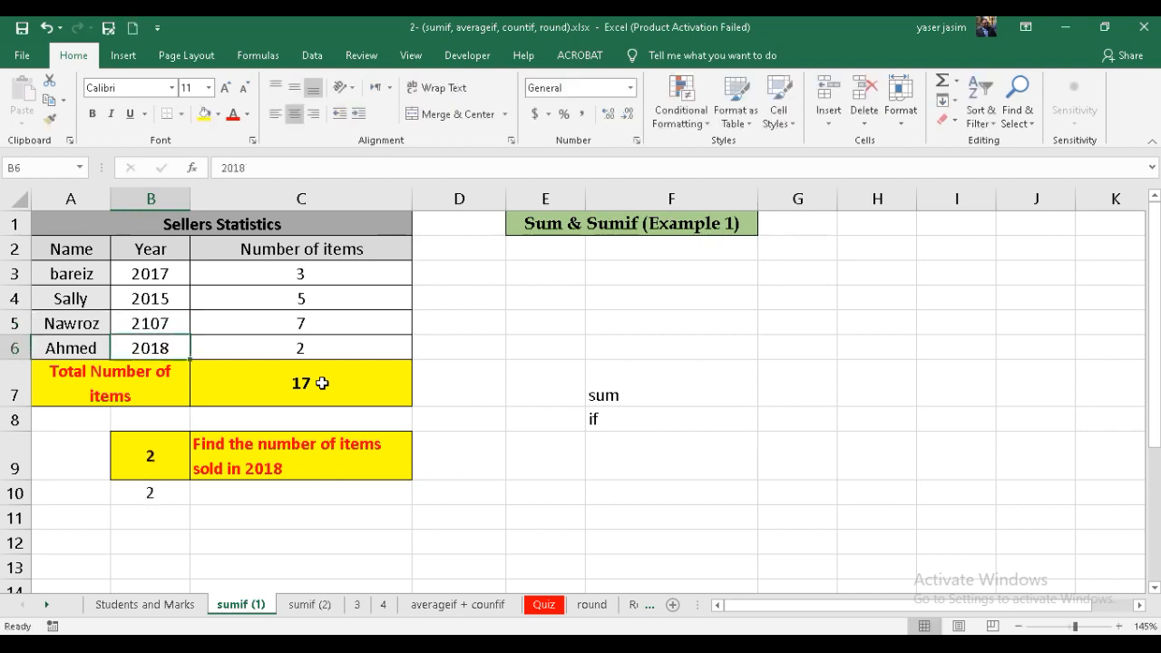
pyautogui.click(165, 462)
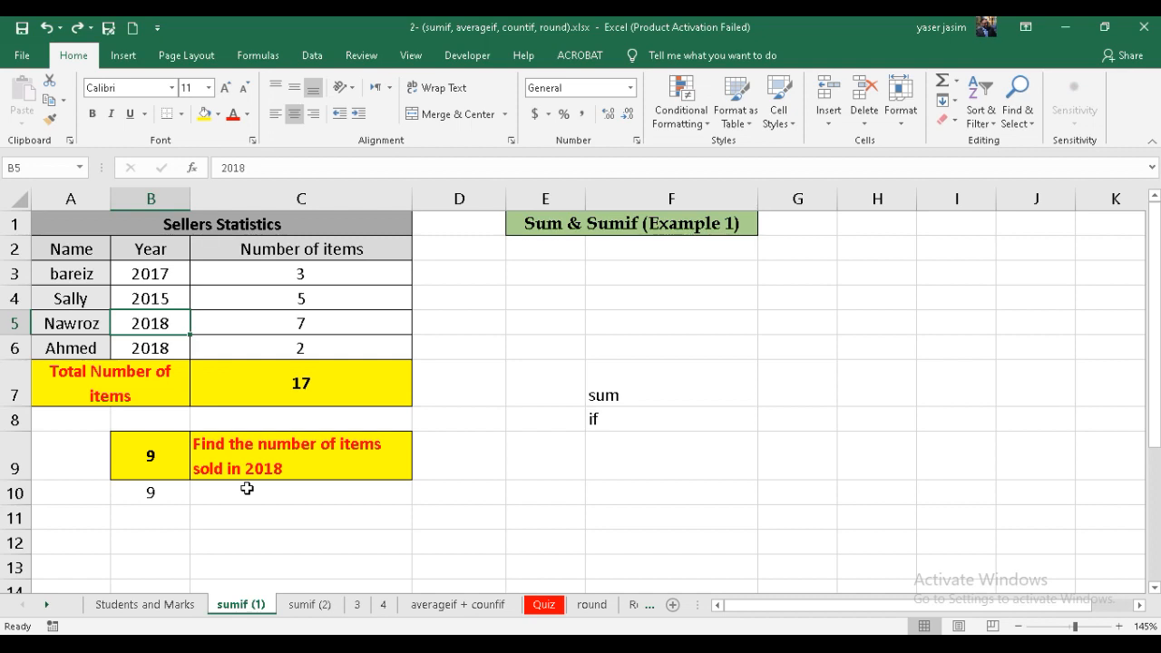
# On the sumif (2) sheet, reword the ending of the mobiles question in C10 to "sold by" plus the seller name from A4
pyautogui.click(308, 606)
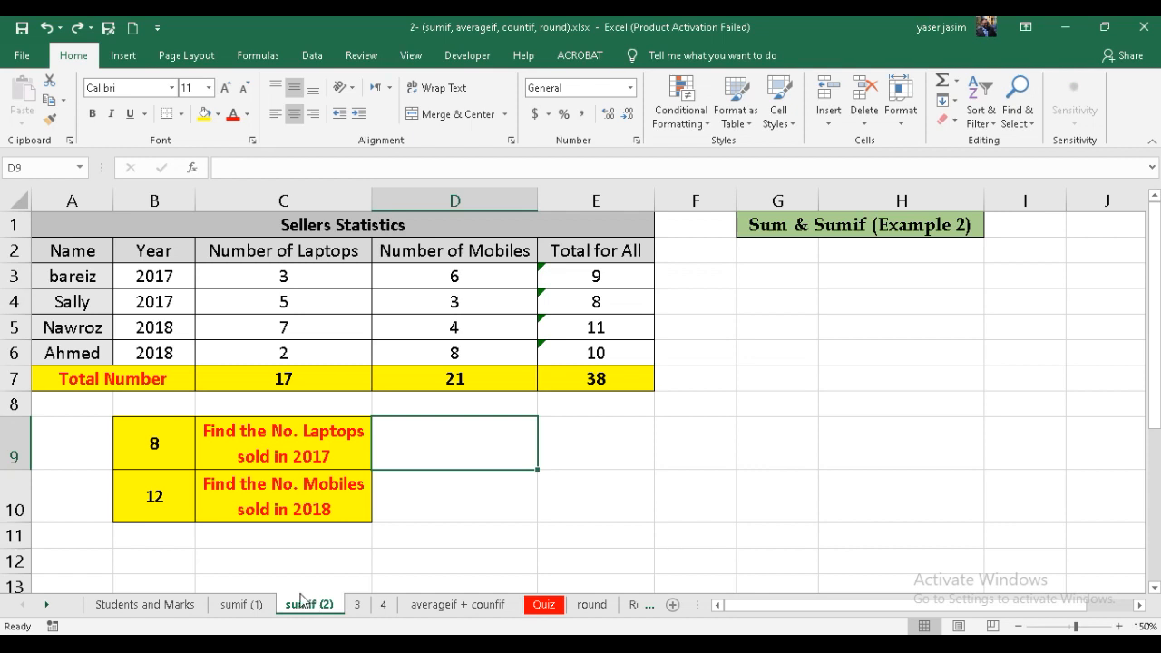
pyautogui.doubleClick(333, 509)
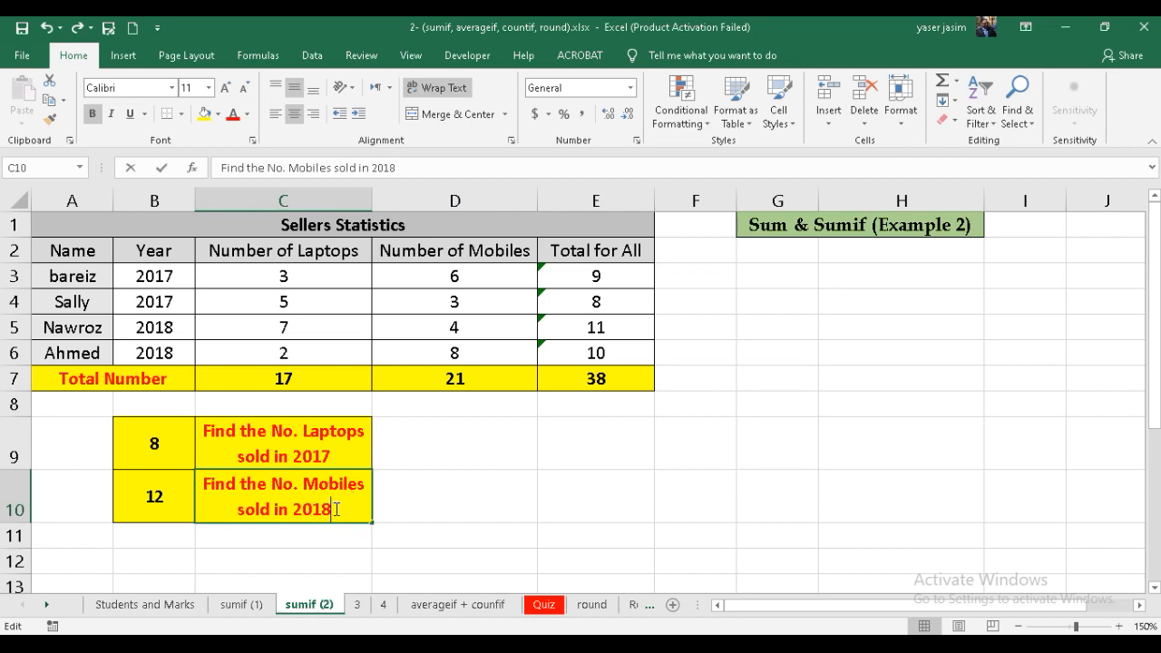
pyautogui.press('BackSpace')
pyautogui.press('BackSpace')
pyautogui.press('BackSpace')
pyautogui.press('BackSpace')
pyautogui.press('BackSpace')
pyautogui.press('BackSpace')
pyautogui.press('BackSpace')
pyautogui.write('by')
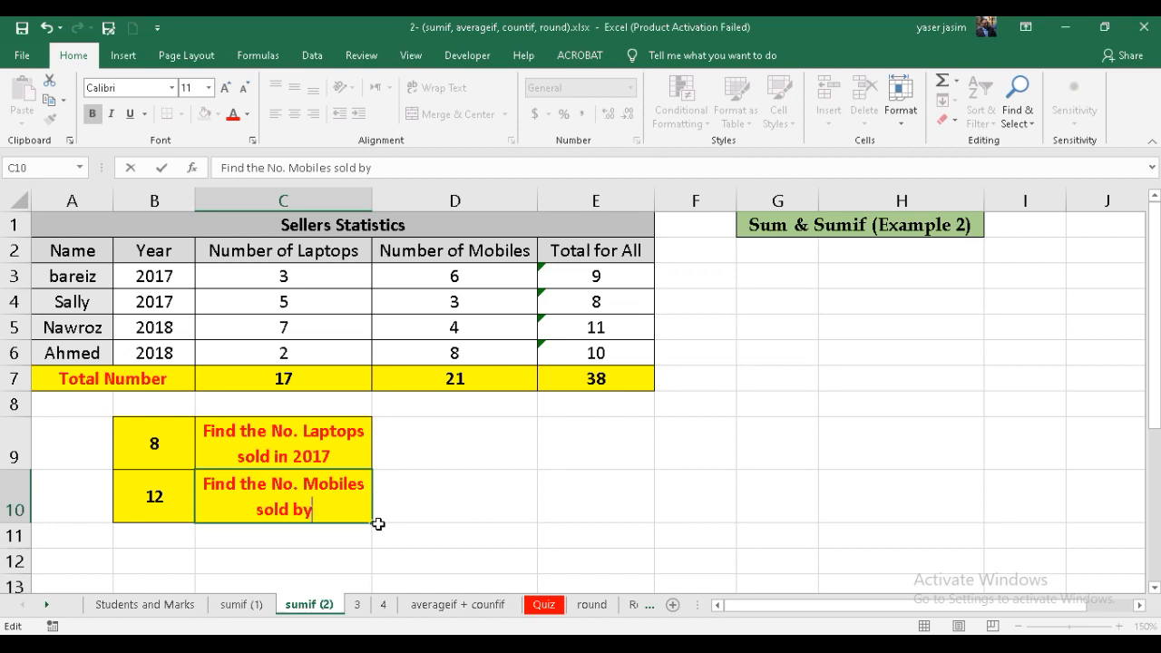
pyautogui.write(' A')
pyautogui.press('BackSpace')
pyautogui.write('s')
pyautogui.press('BackSpace')
pyautogui.write('Sally')
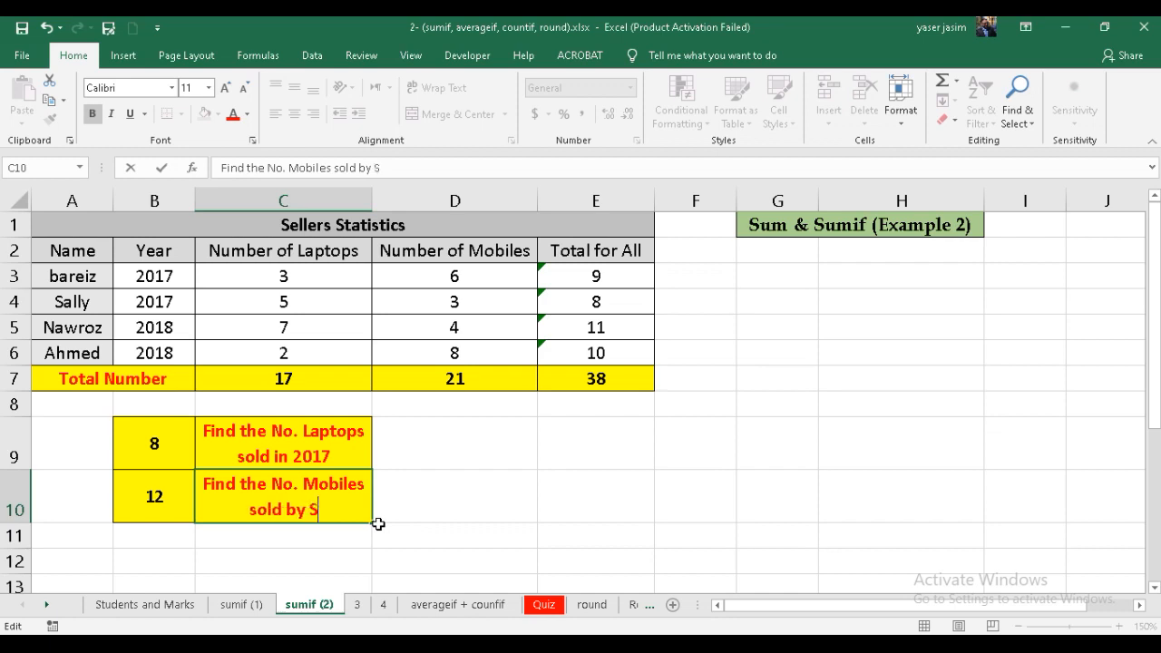
pyautogui.click(430, 518)
# Clear the existing answer formulas from B10 and B9
pyautogui.press('Left')
pyautogui.press('Left')
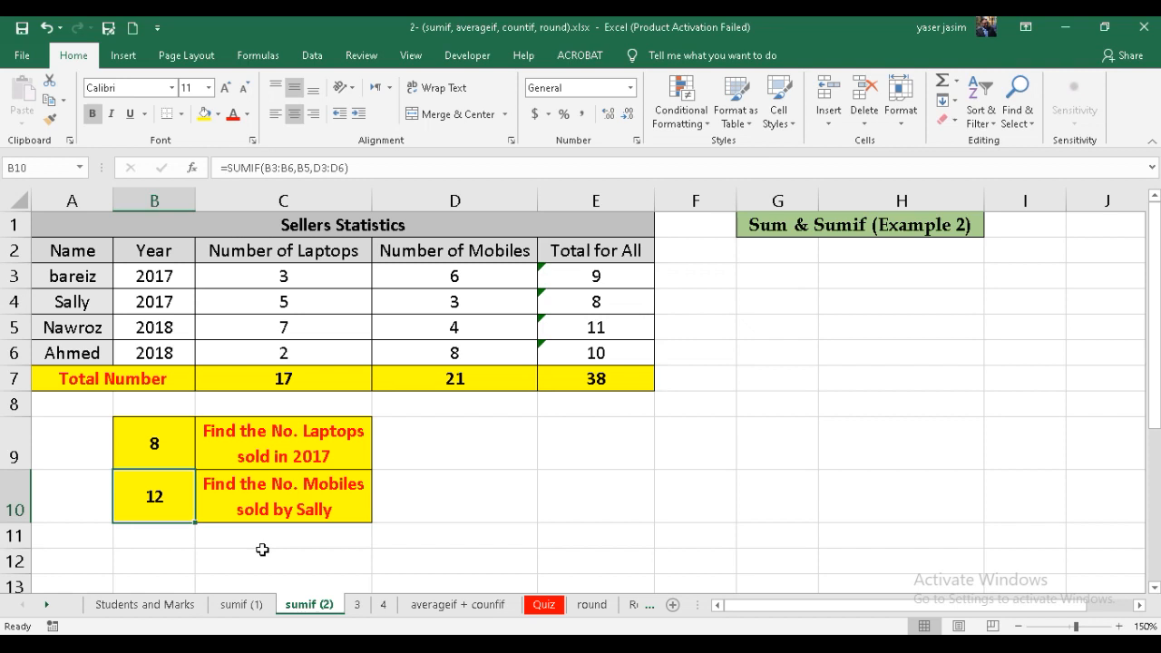
pyautogui.press('Delete')
pyautogui.click(153, 434)
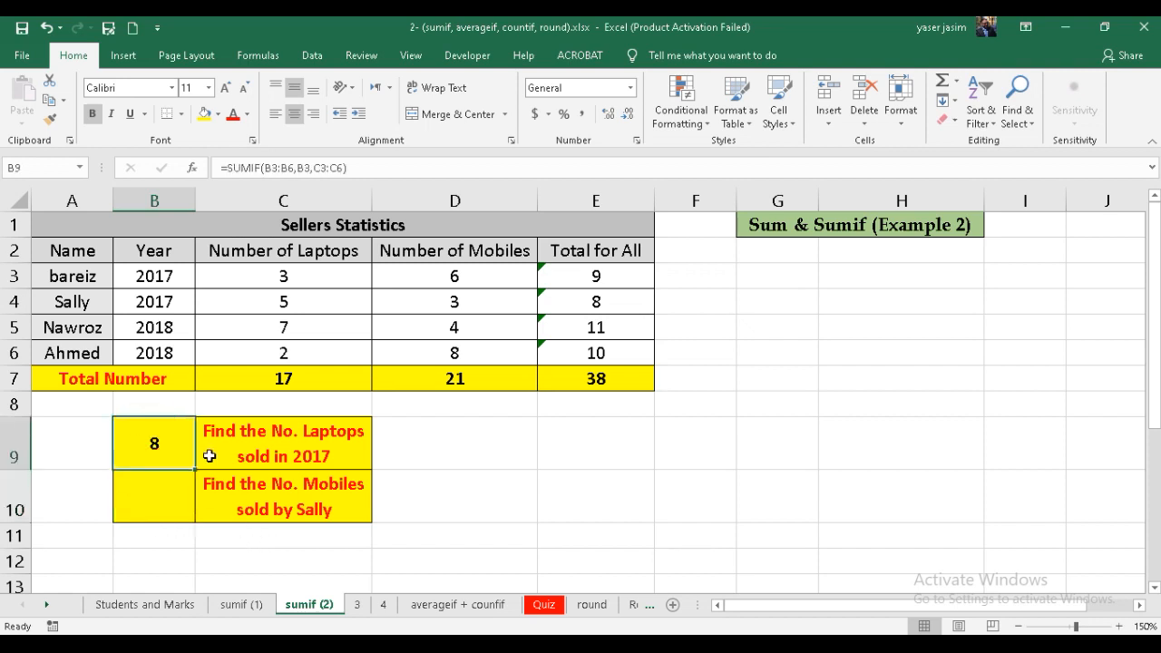
pyautogui.press('Delete')
# Examine the table's column headers, the totals in C7:E7 and the question in C9 about laptops sold in 2017
pyautogui.click(186, 352)
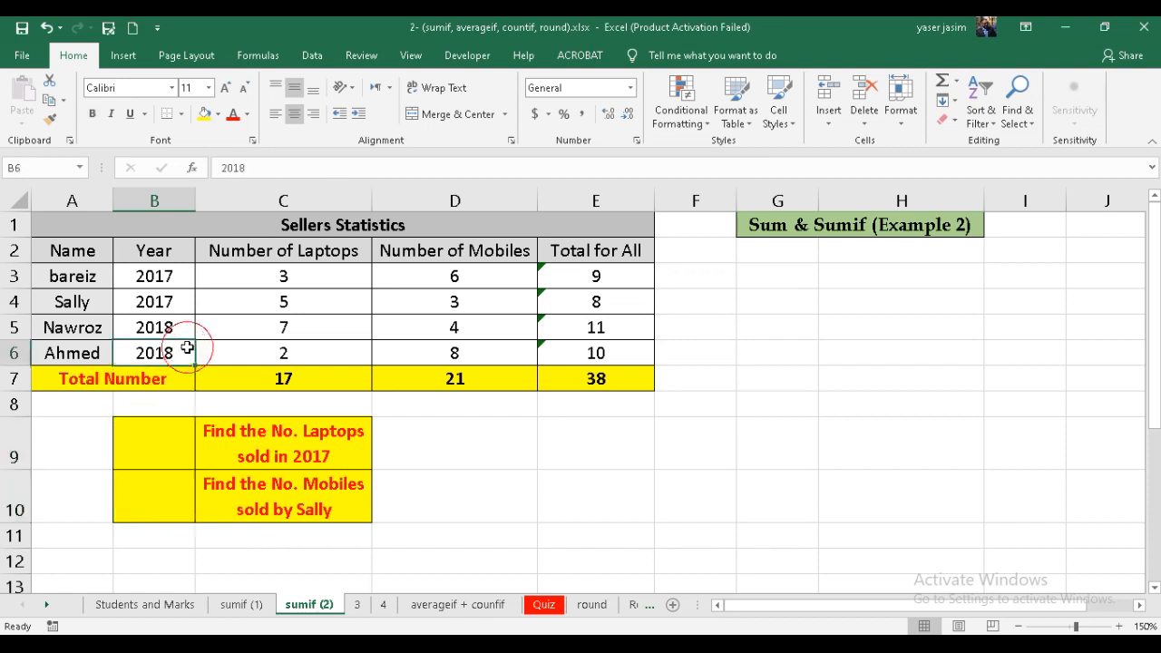
pyautogui.click(91, 254)
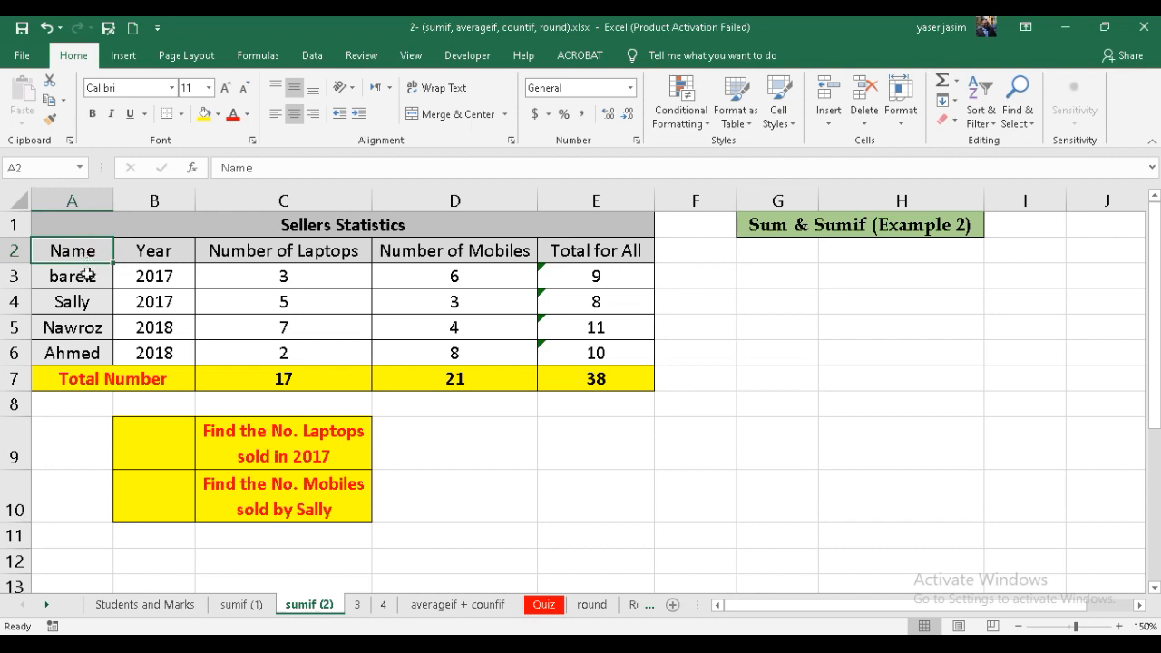
pyautogui.click(152, 254)
pyautogui.click(273, 257)
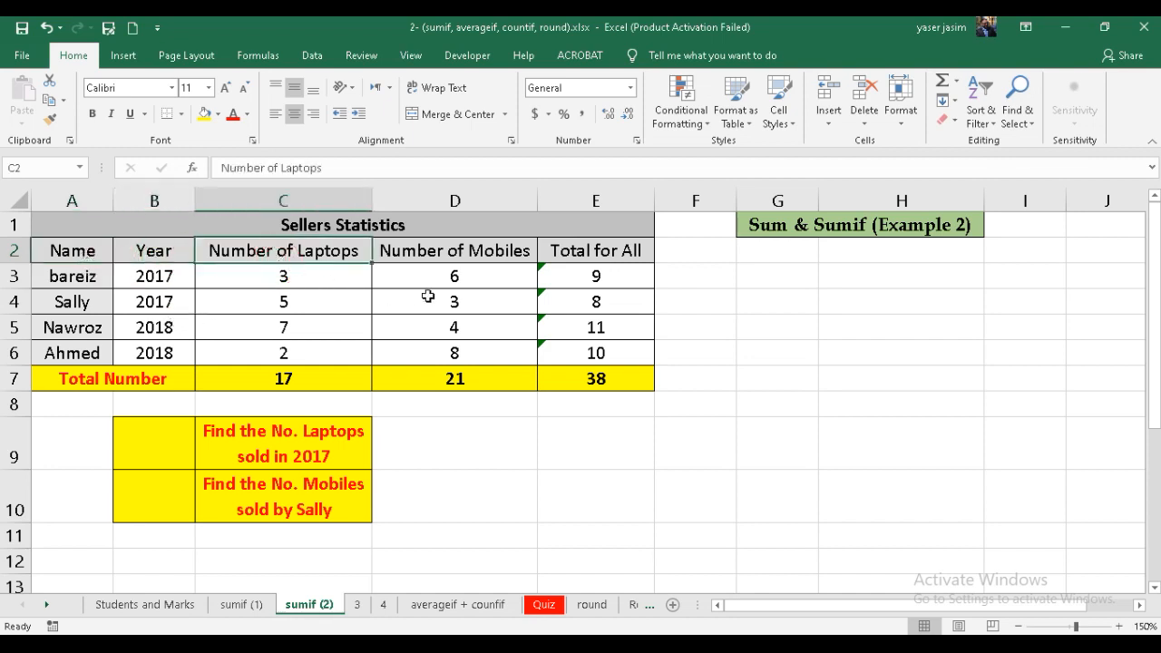
pyautogui.click(461, 259)
pyautogui.click(602, 252)
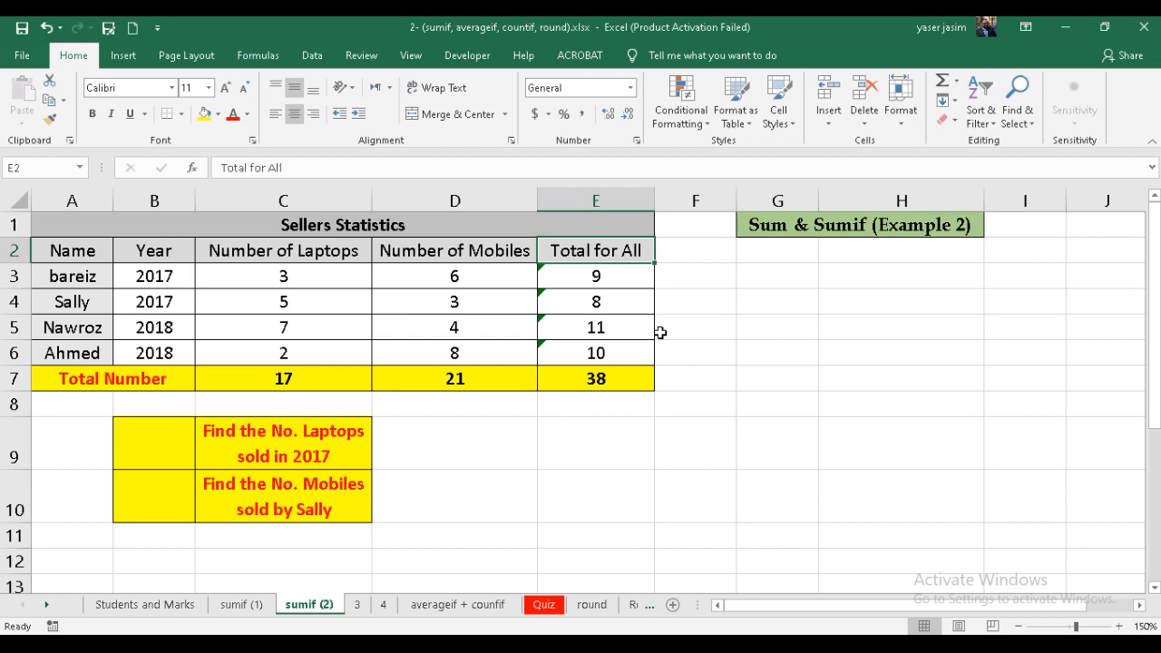
pyautogui.click(332, 380)
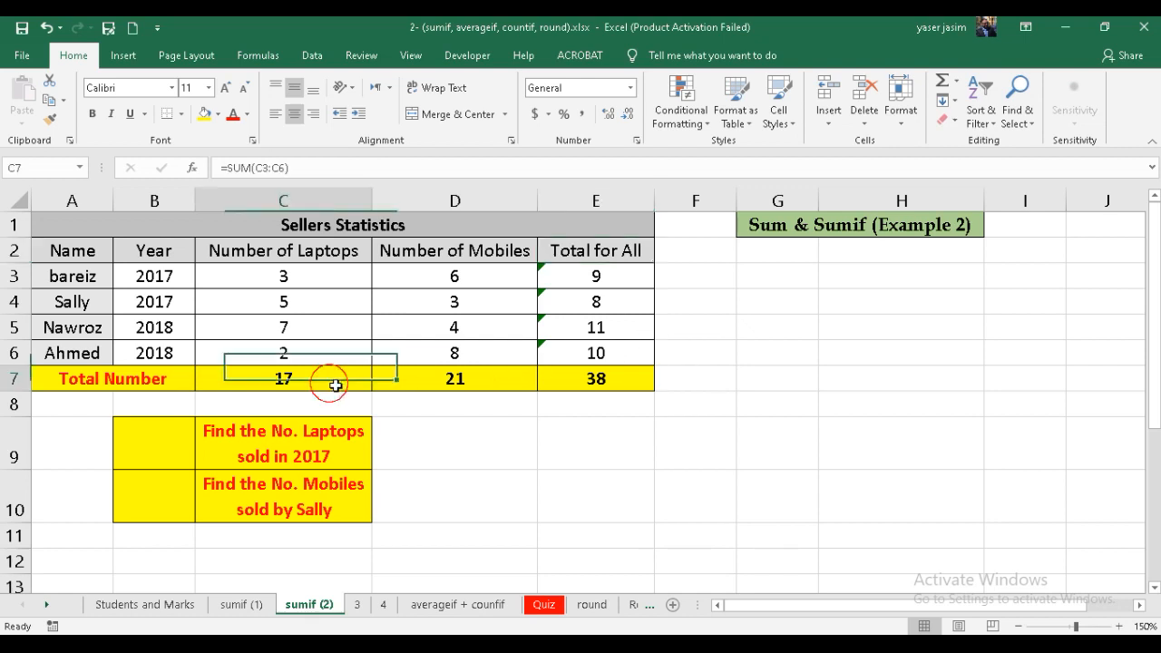
pyautogui.click(451, 379)
pyautogui.click(593, 384)
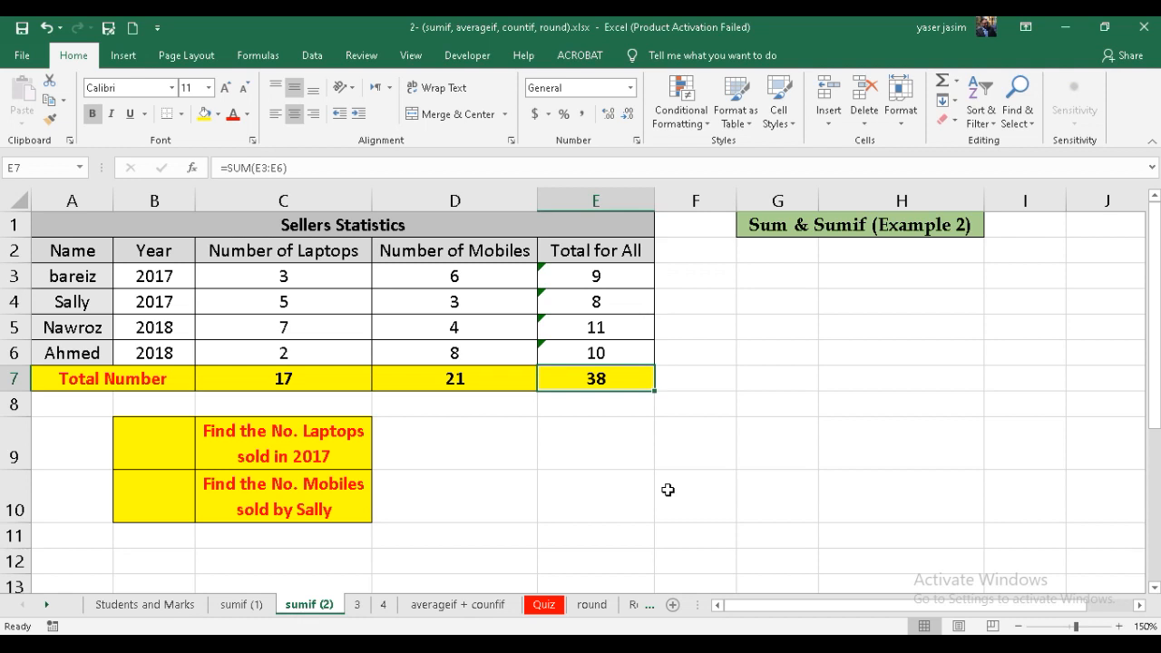
pyautogui.click(234, 448)
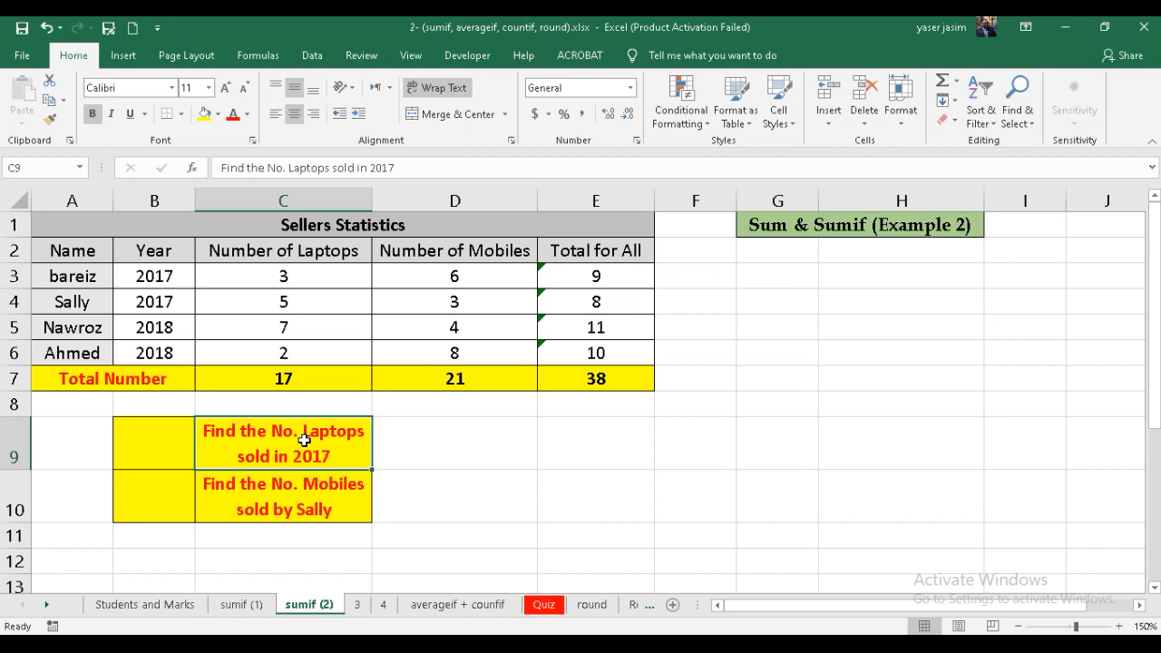
# Begin a SUMIF formula in B9 with the years B3:B6 as the range
pyautogui.click(152, 441)
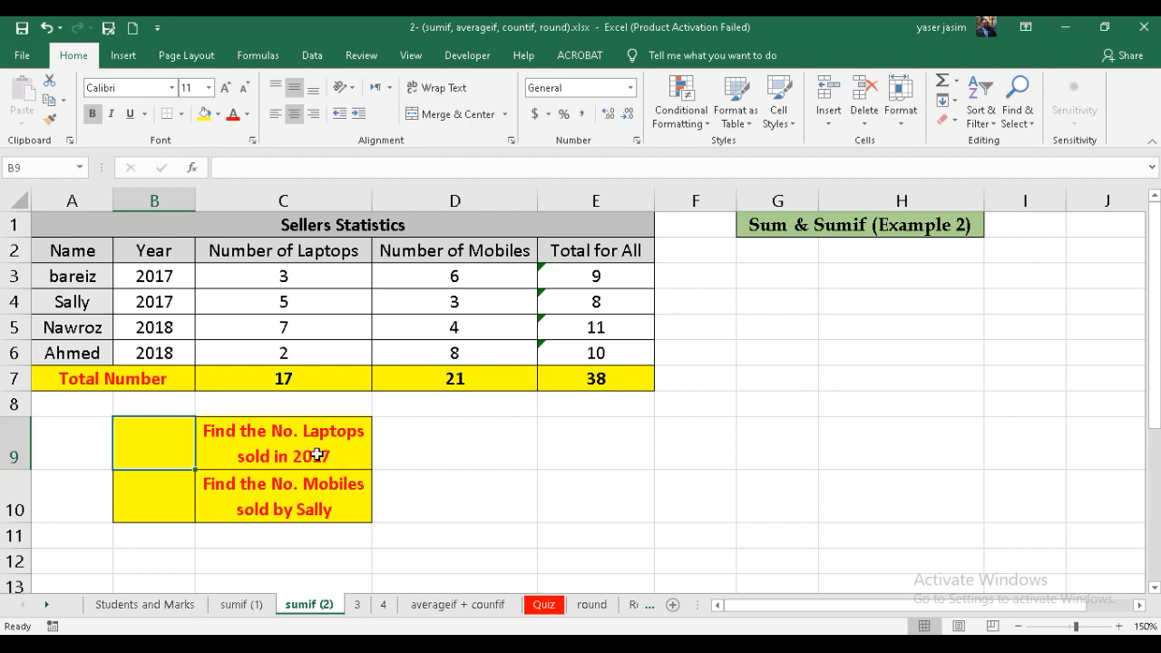
pyautogui.write('=su')
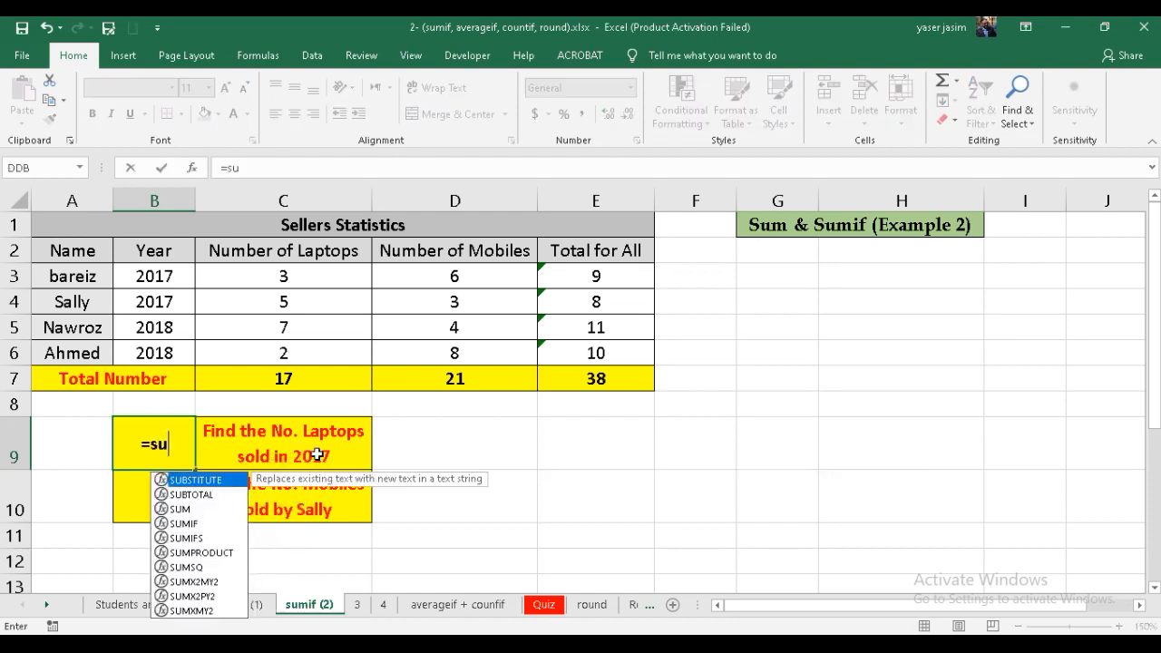
pyautogui.write('mif')
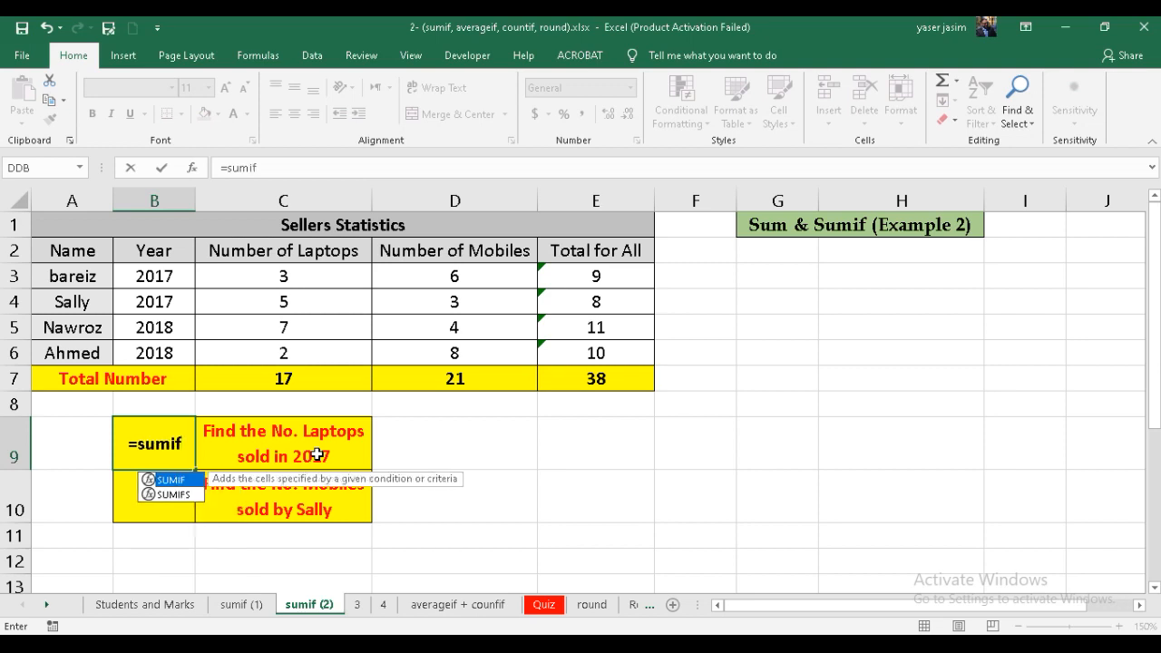
pyautogui.doubleClick(180, 481)
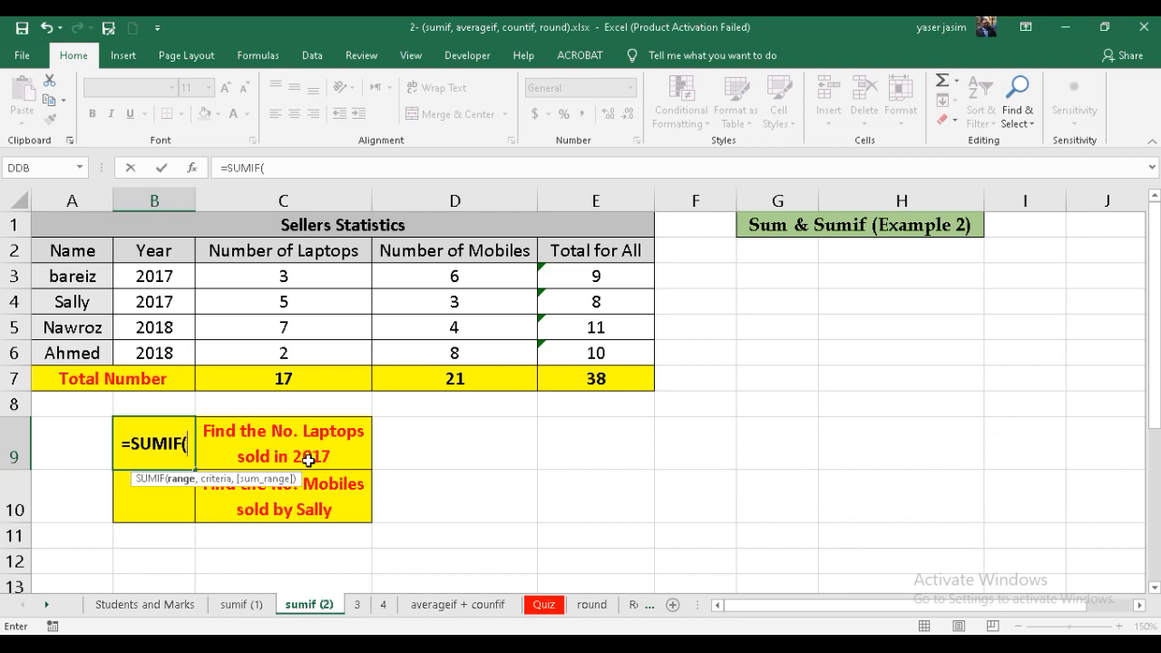
pyautogui.moveTo(152, 276); pyautogui.dragTo(152, 348)
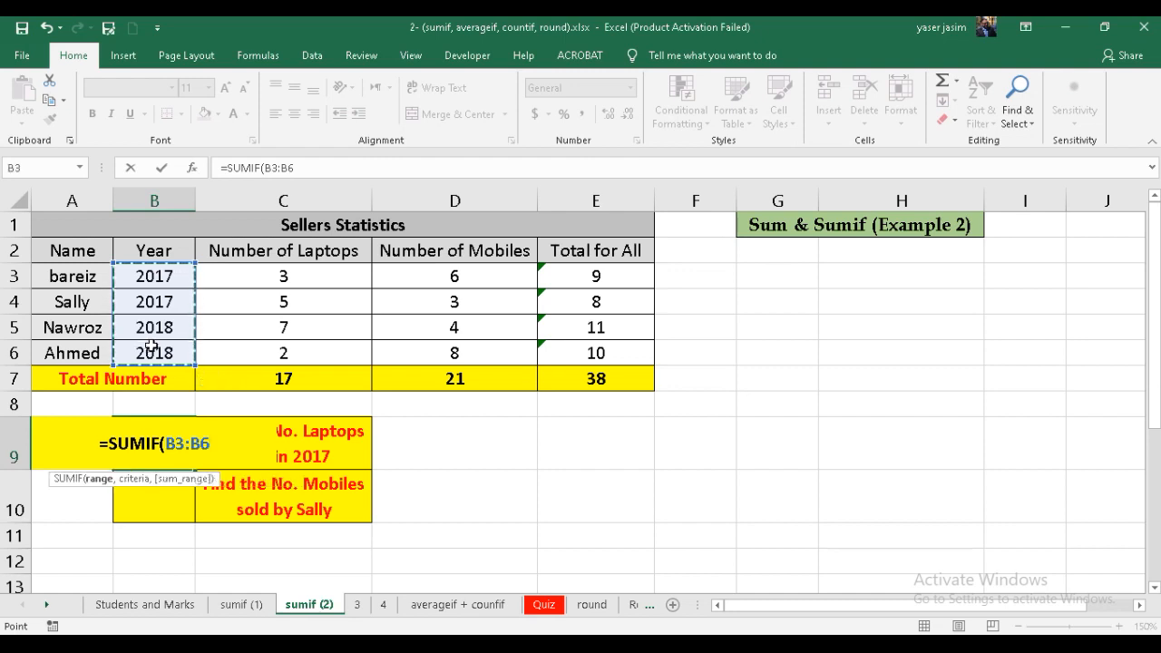
# Complete the SUMIF formula in B9 with criteria B4 and laptop numbers C3:C6 as the sum range, and check it against C3:C4
pyautogui.write(',')
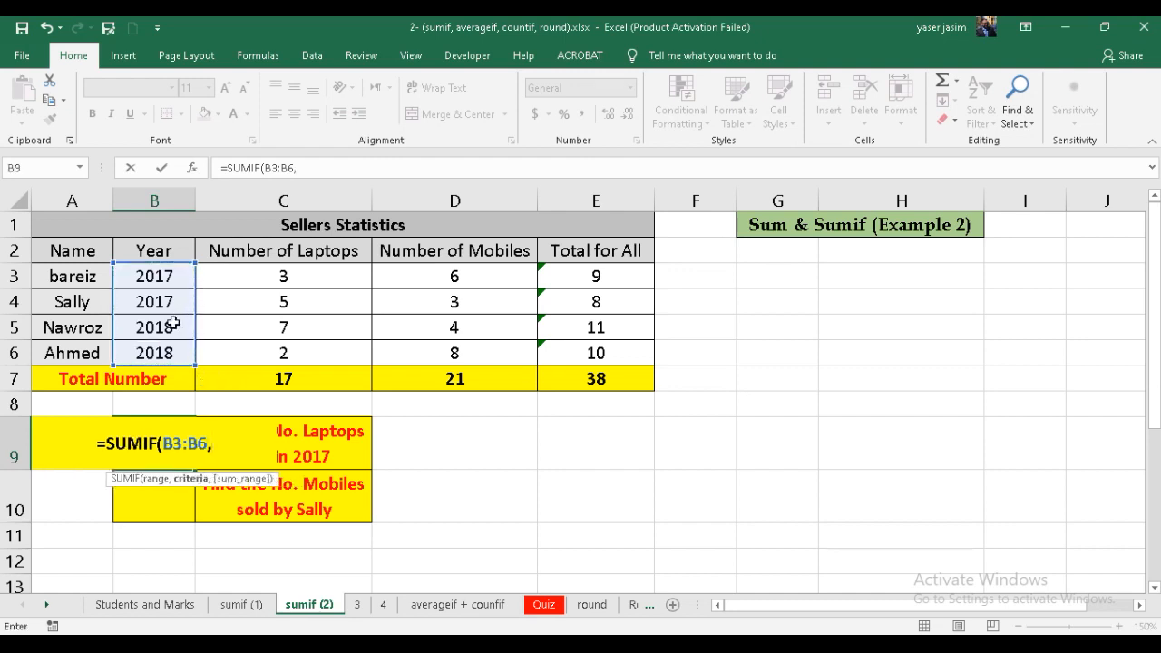
pyautogui.click(148, 297)
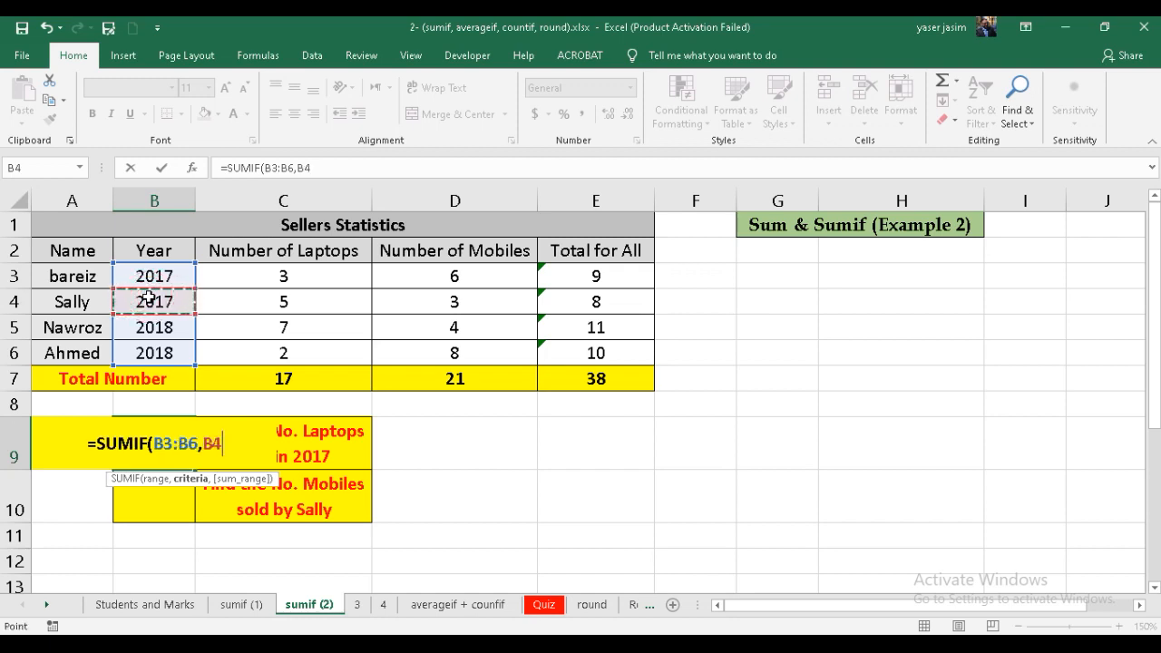
pyautogui.write(',')
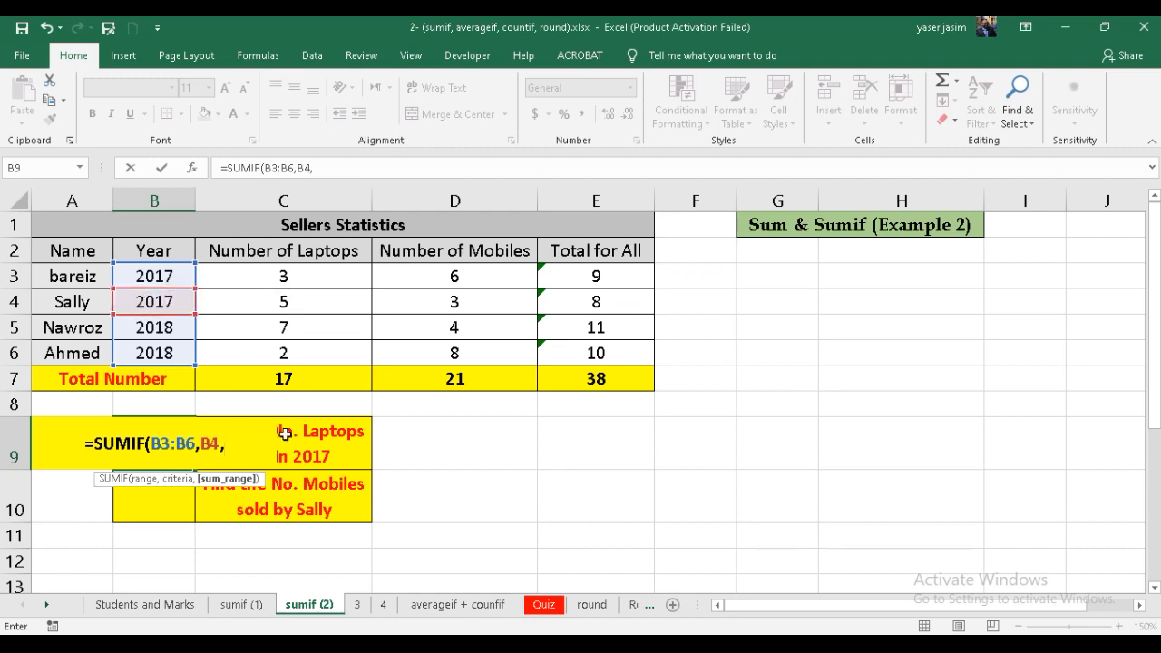
pyautogui.moveTo(276, 277); pyautogui.dragTo(272, 353)
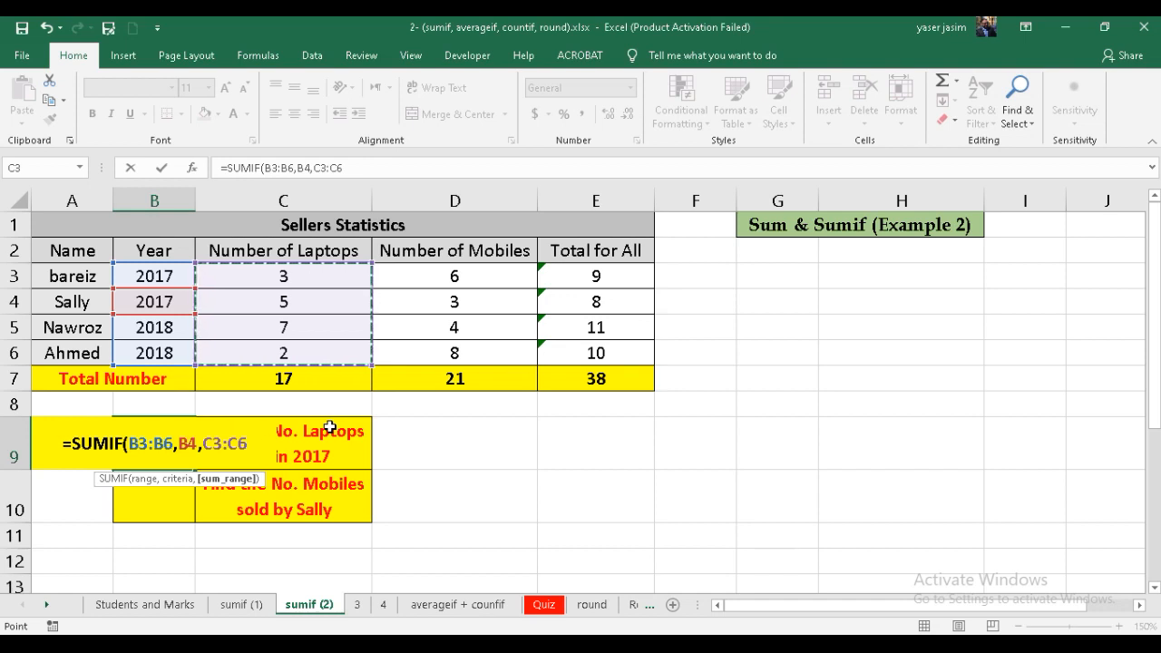
pyautogui.write(')')
pyautogui.press('Return')
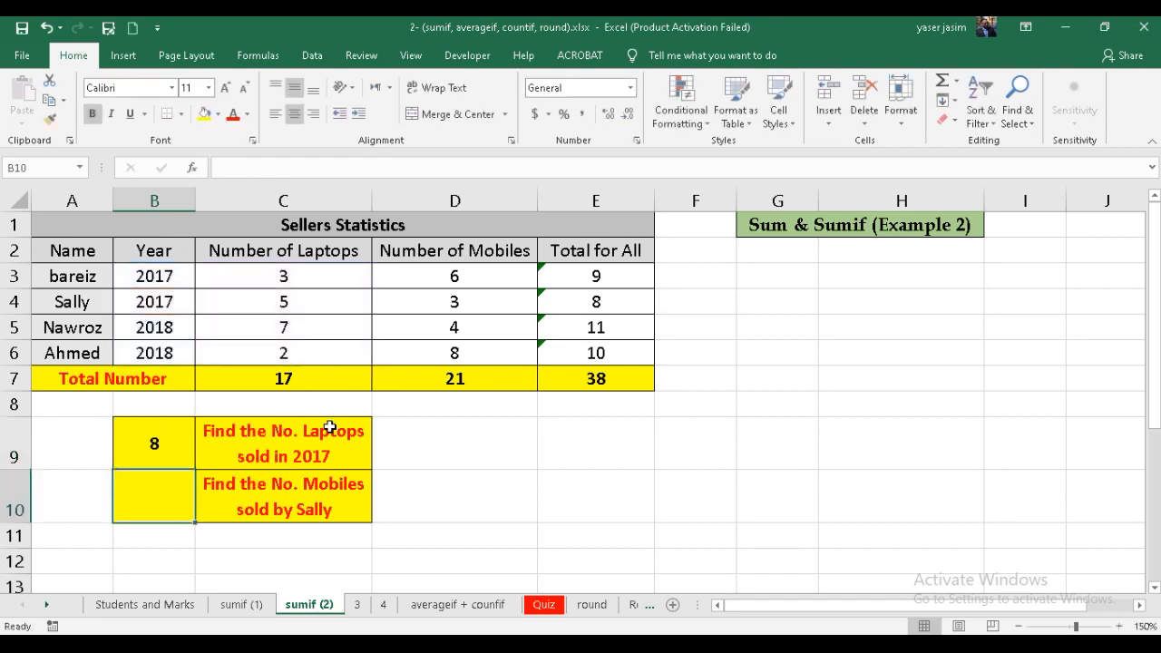
pyautogui.click(161, 447)
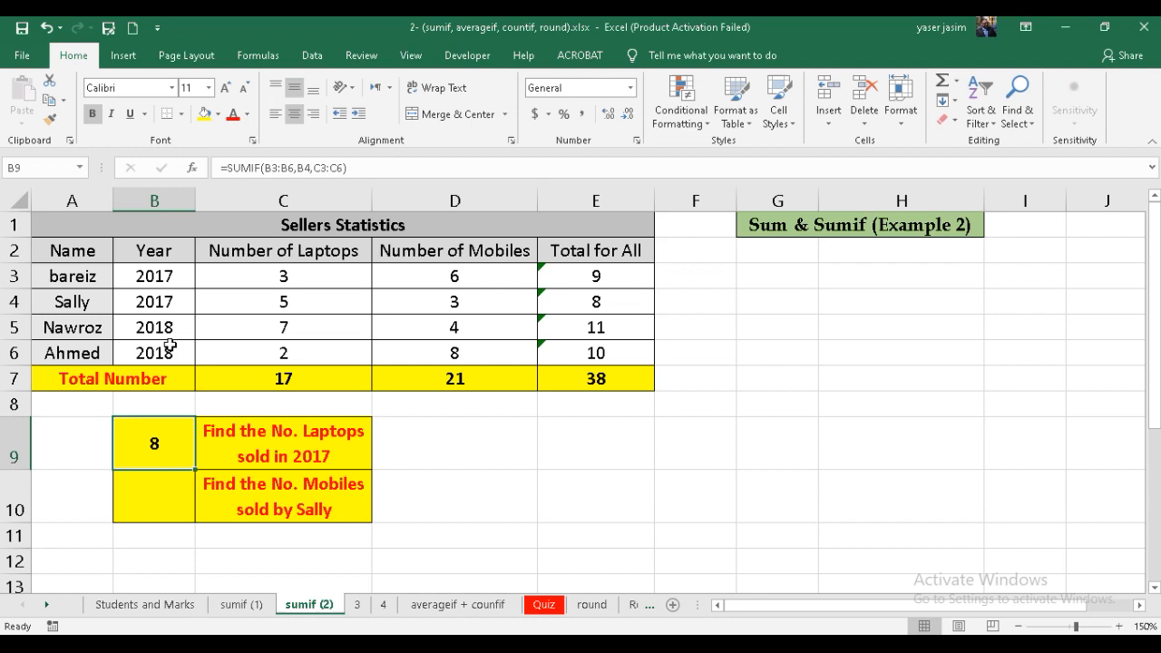
pyautogui.moveTo(268, 280); pyautogui.dragTo(272, 304)
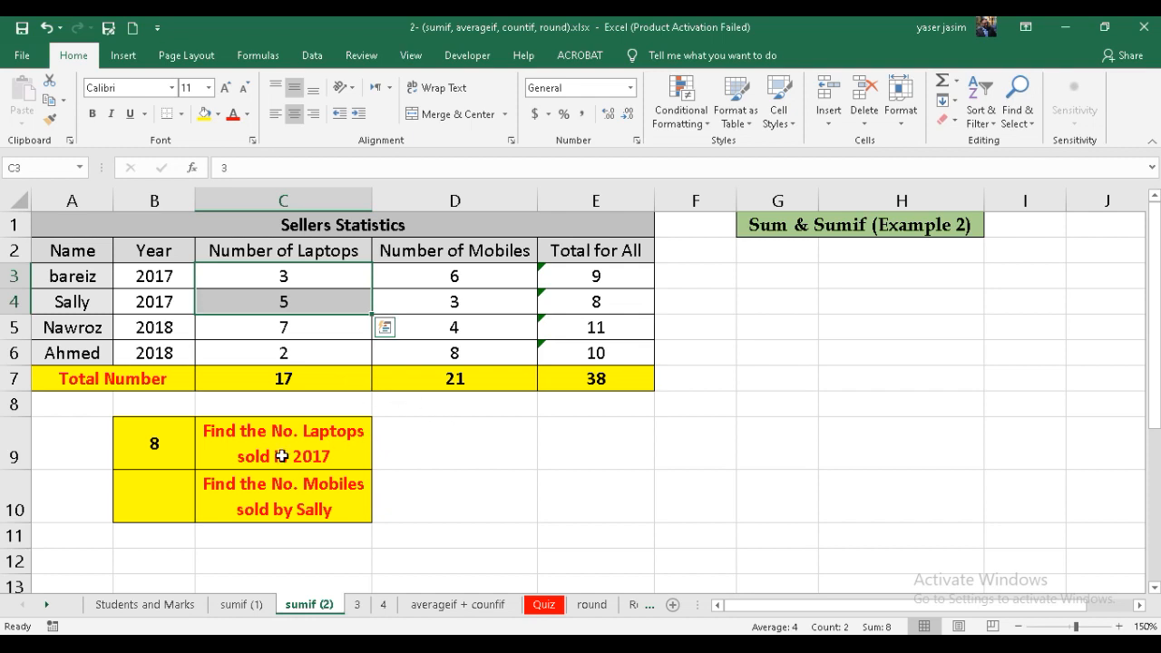
# Begin a SUMIF formula in B10 with the seller names A3:A6 as the range
pyautogui.click(136, 502)
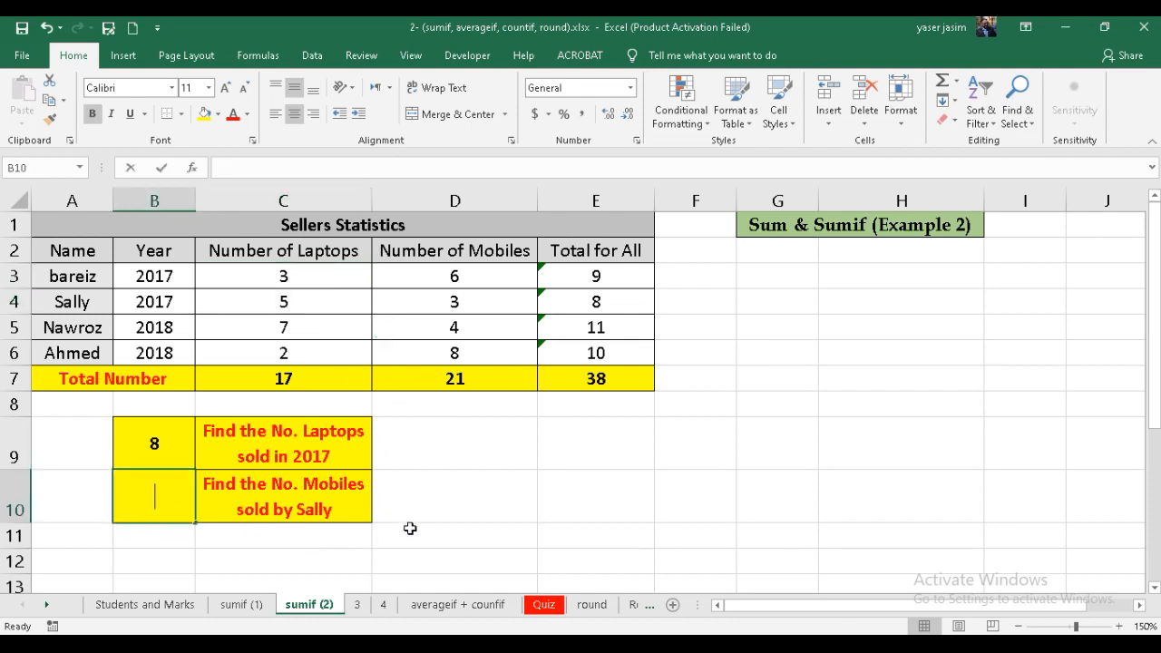
pyautogui.write('=s')
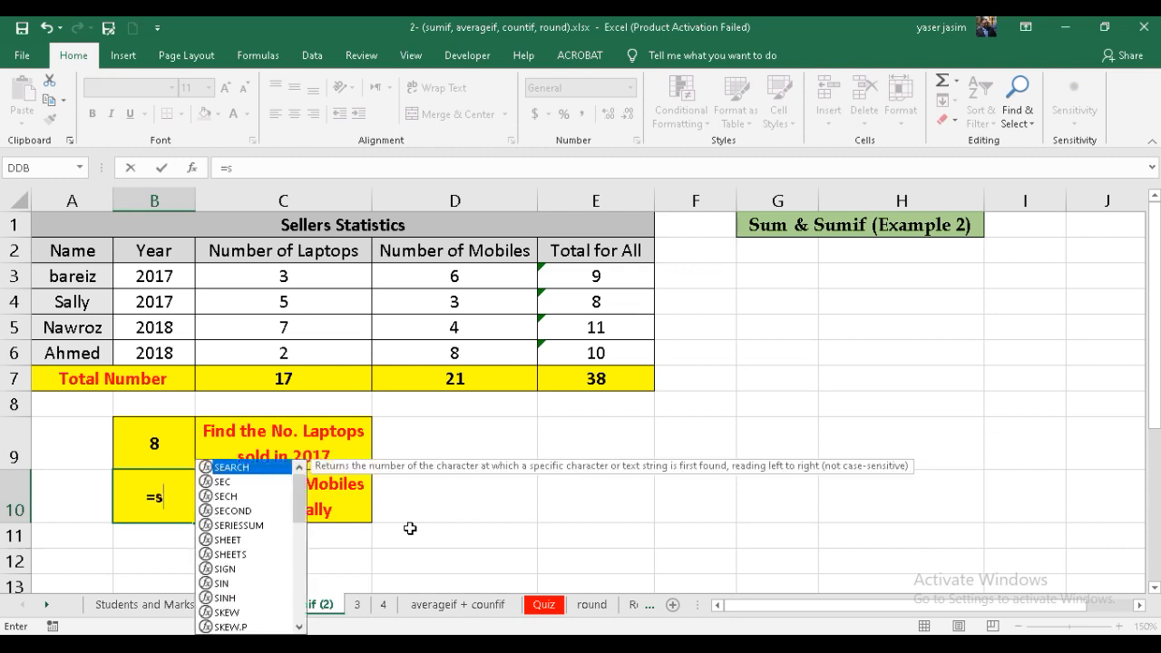
pyautogui.write('um')
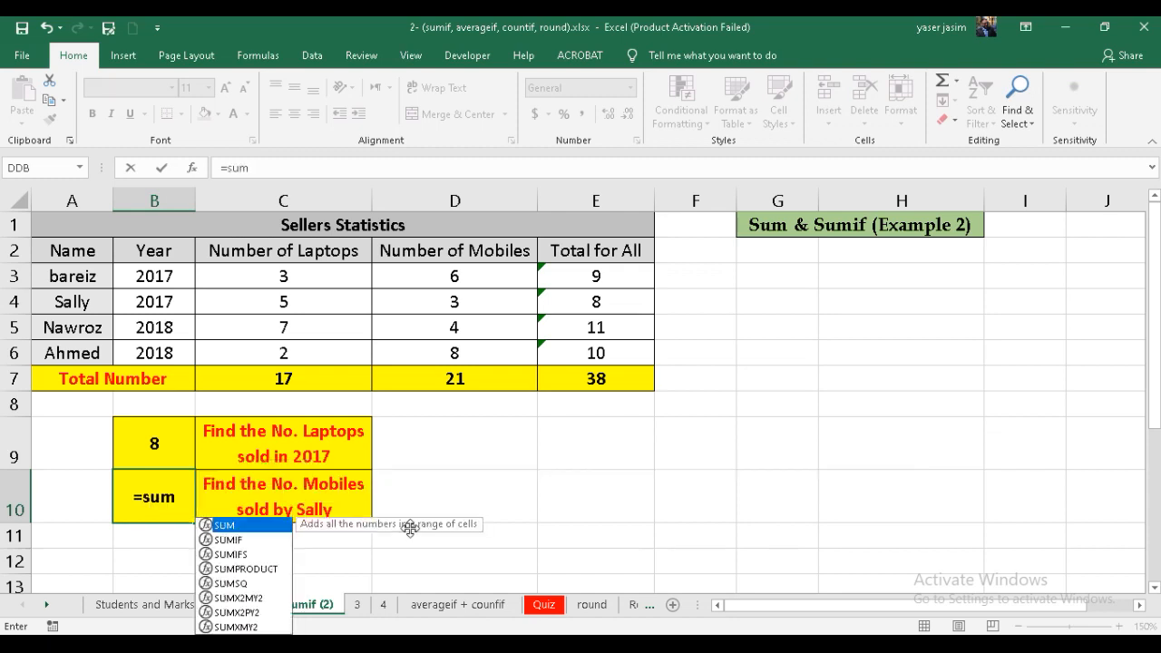
pyautogui.write('if')
pyautogui.doubleClick(181, 535)
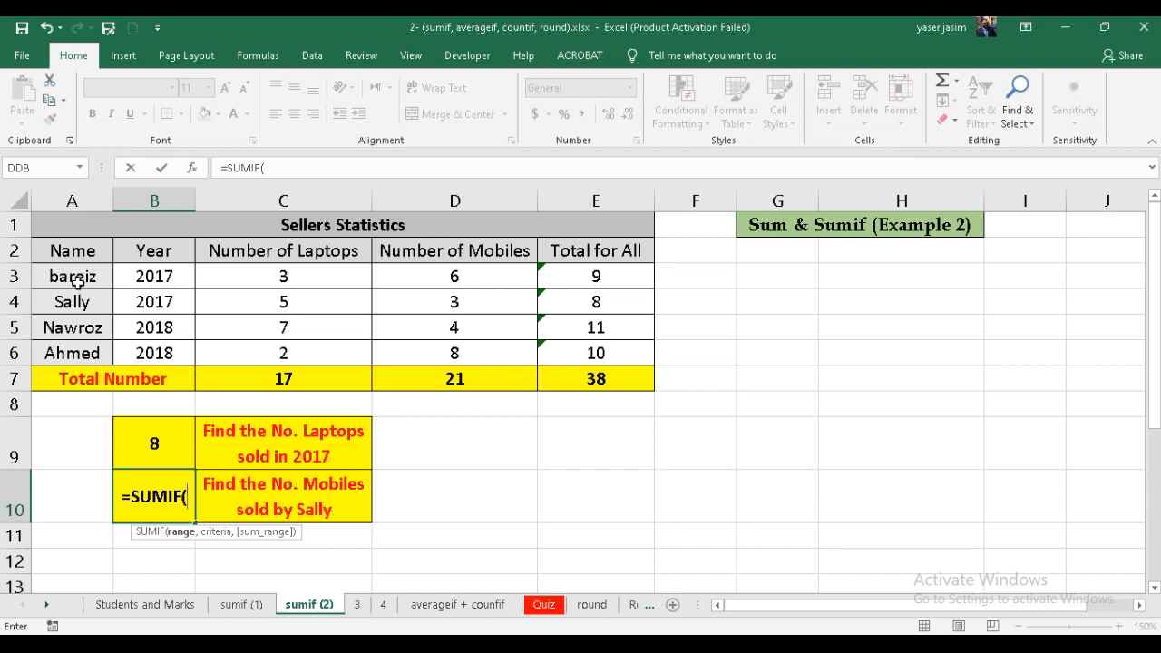
pyautogui.moveTo(72, 276); pyautogui.dragTo(73, 342)
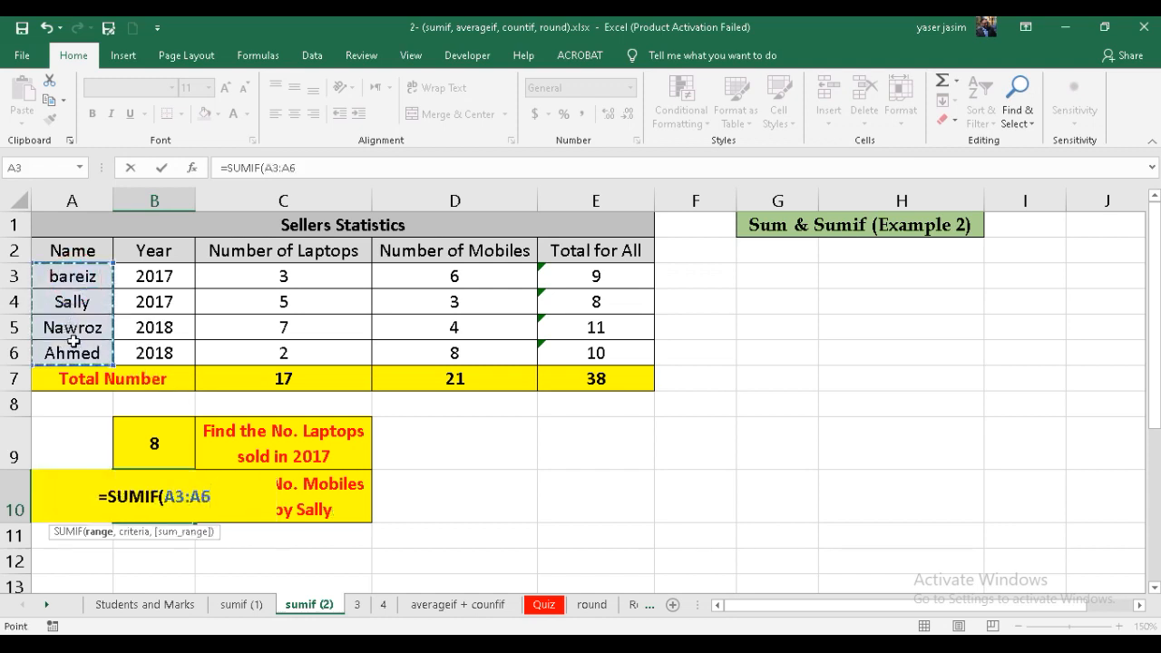
pyautogui.write(',')
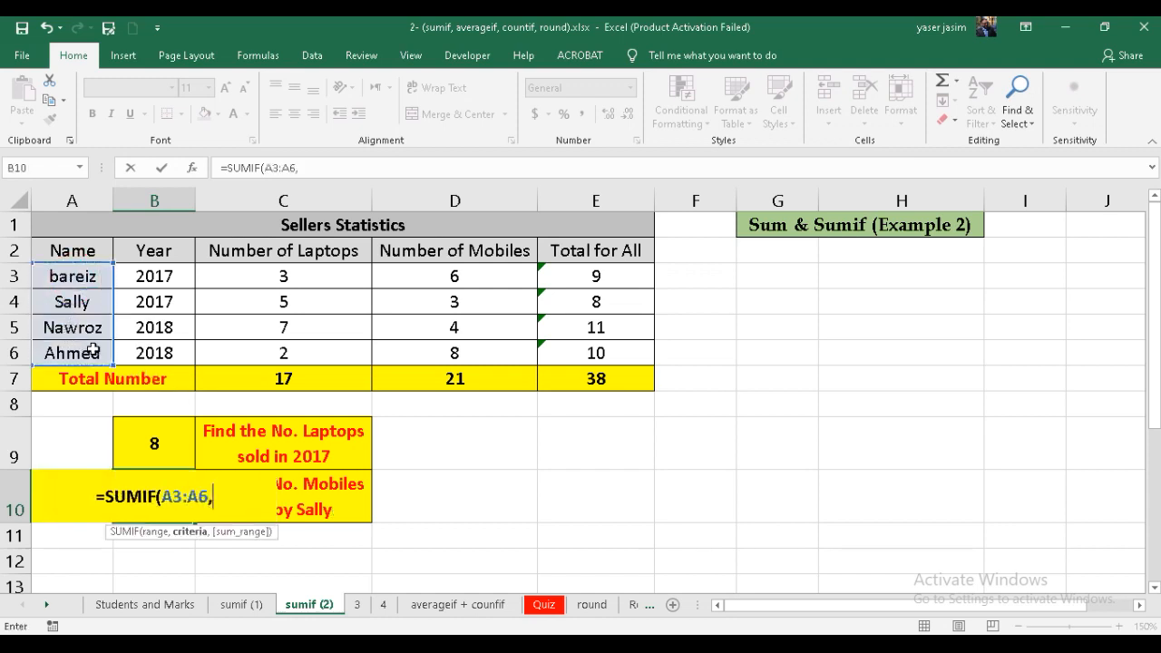
# Complete the SUMIF formula in B10 with criteria A4 and mobile numbers D3:D6 as the sum range, and check it against D4
pyautogui.click(77, 301)
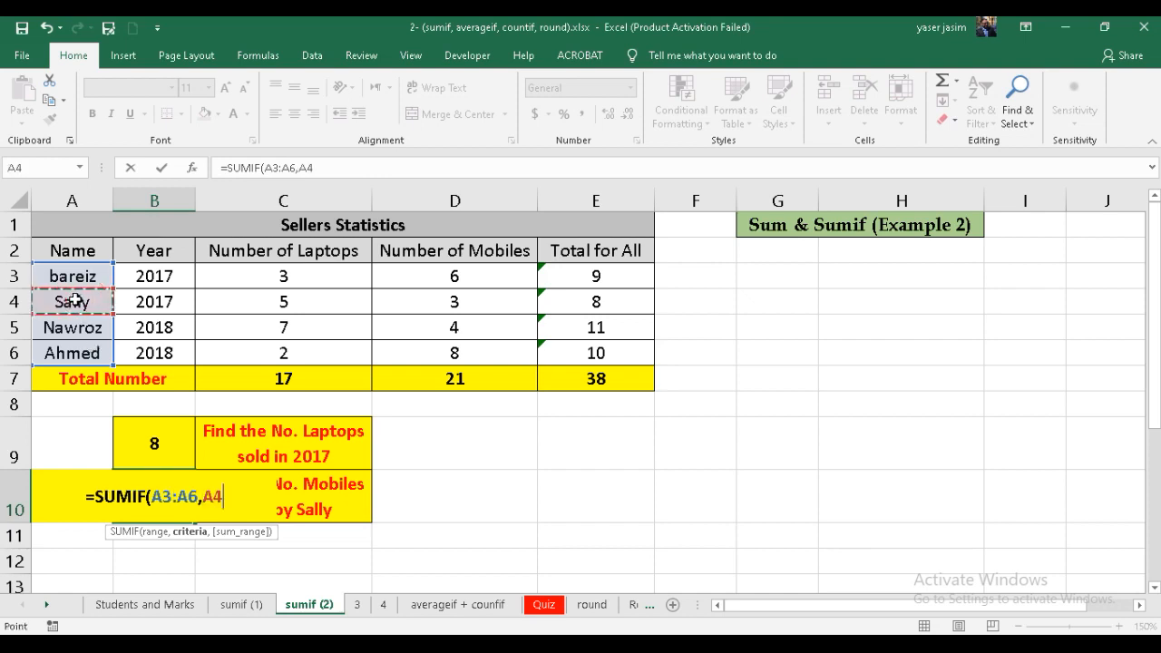
pyautogui.write(',')
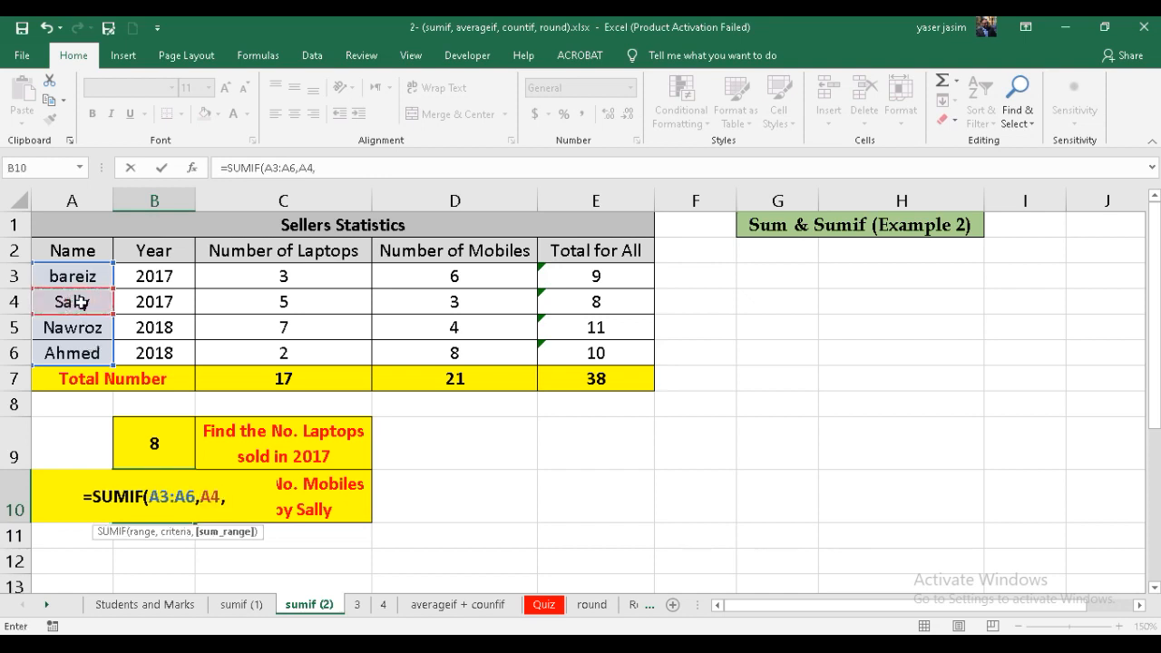
pyautogui.moveTo(457, 275); pyautogui.dragTo(462, 351)
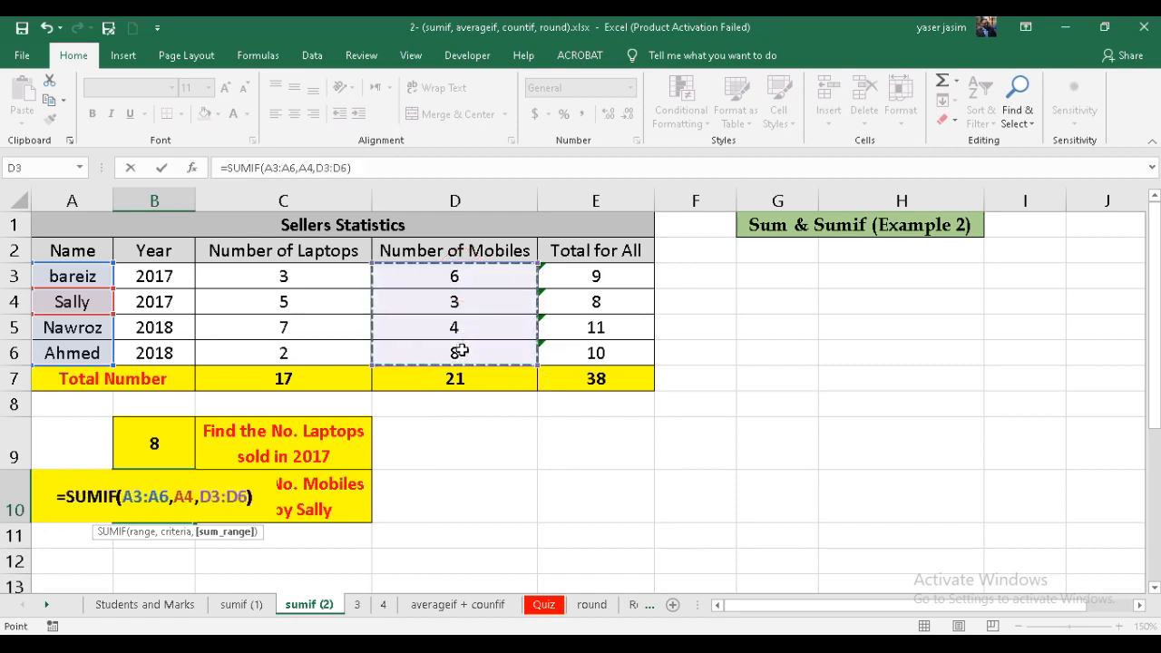
pyautogui.hotkey('ctrl', 'Return')
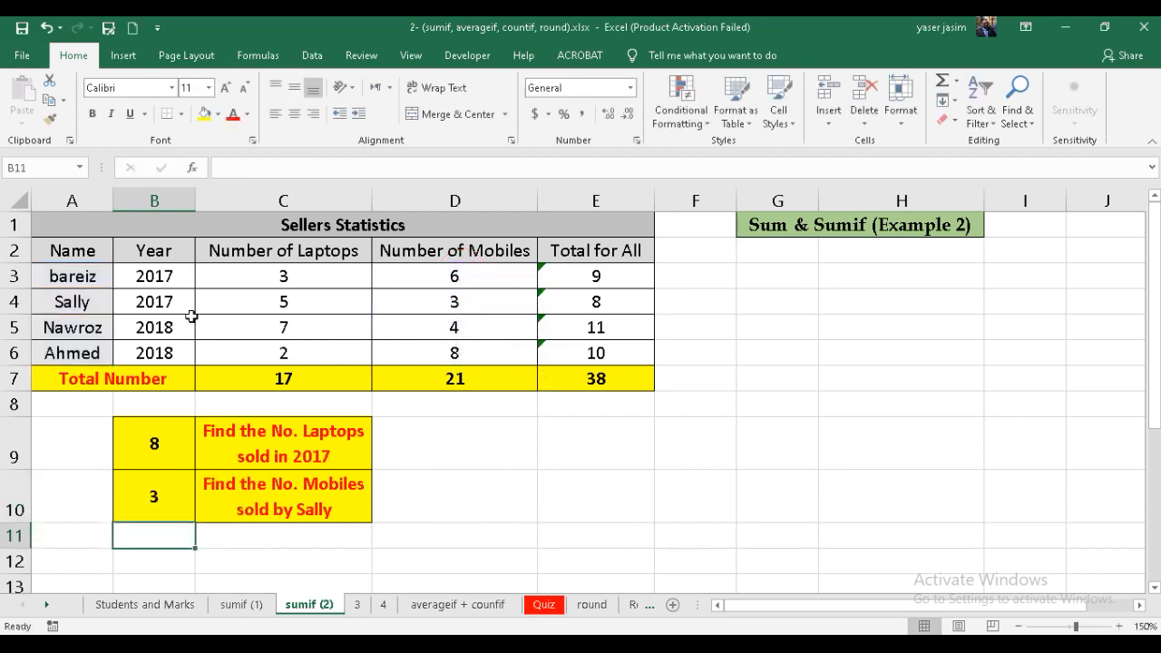
pyautogui.click(82, 303)
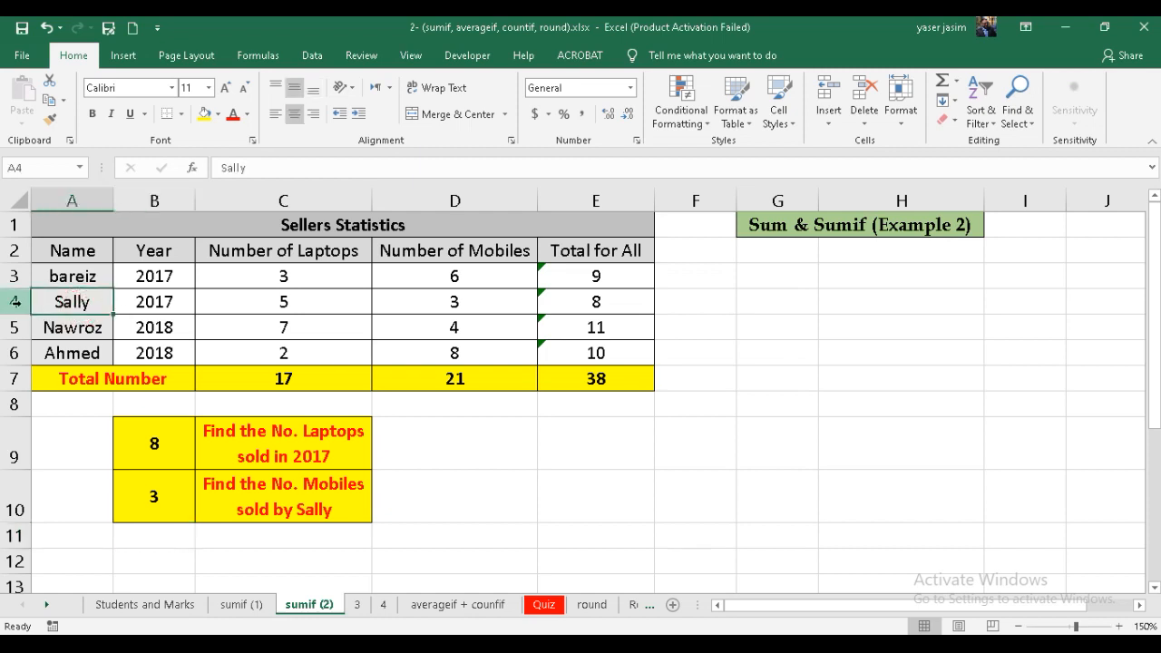
pyautogui.click(12, 301)
pyautogui.click(457, 305)
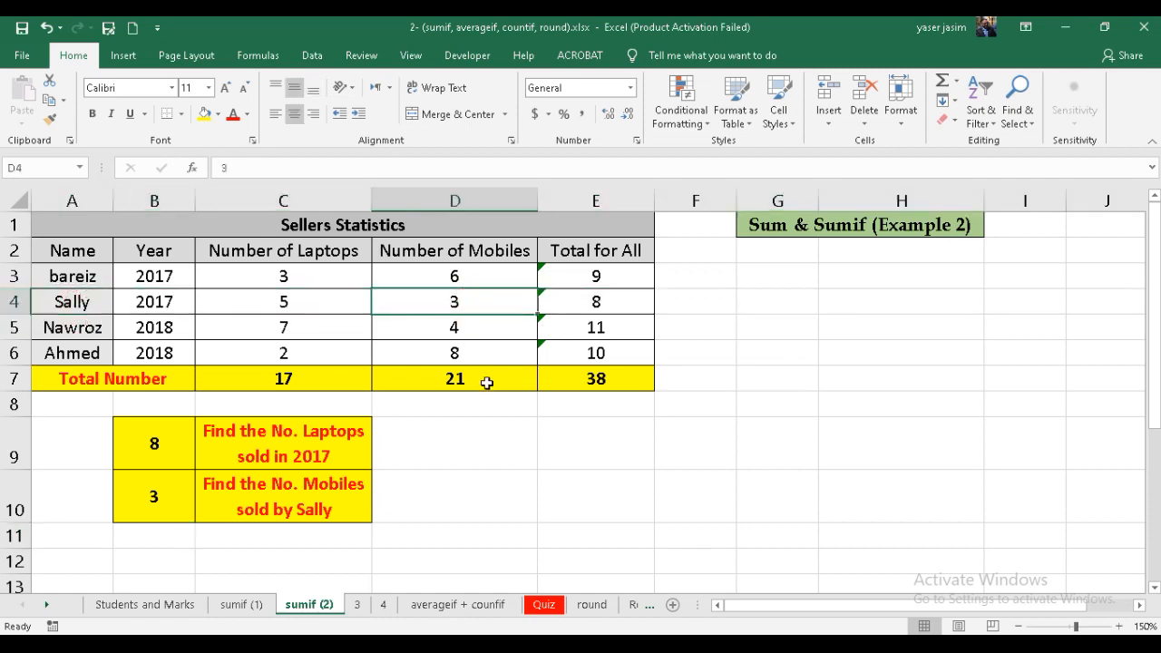
pyautogui.click(452, 511)
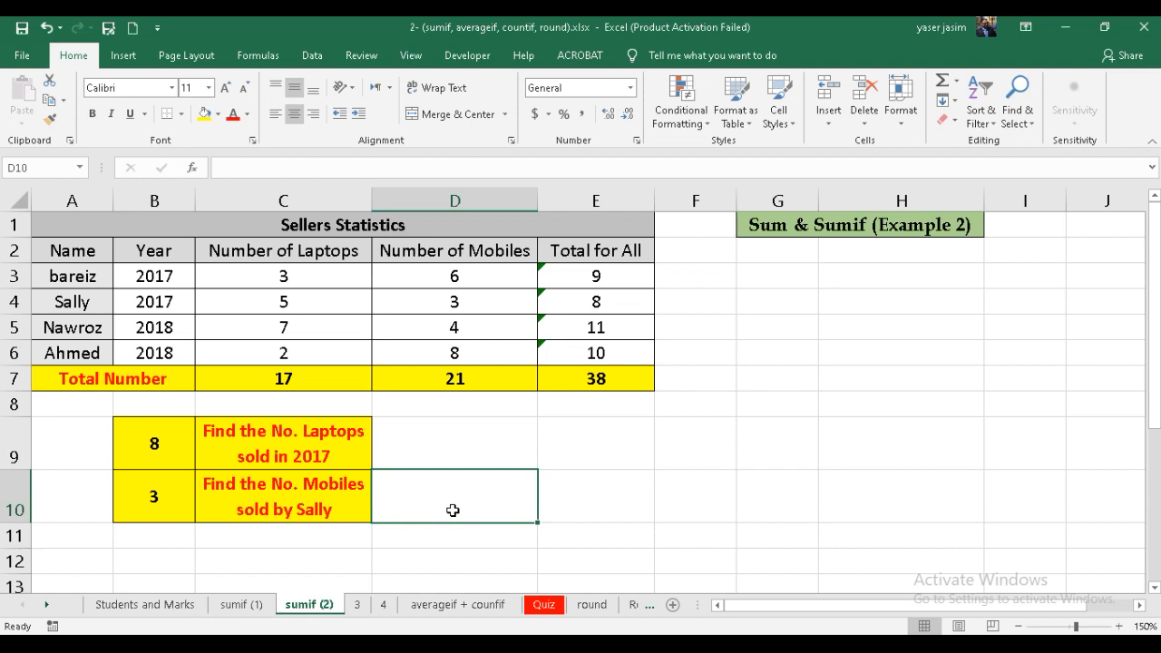
# Open the averageif + countif sheet and examine the sellers table's column headers in A2:E2
pyautogui.click(458, 604)
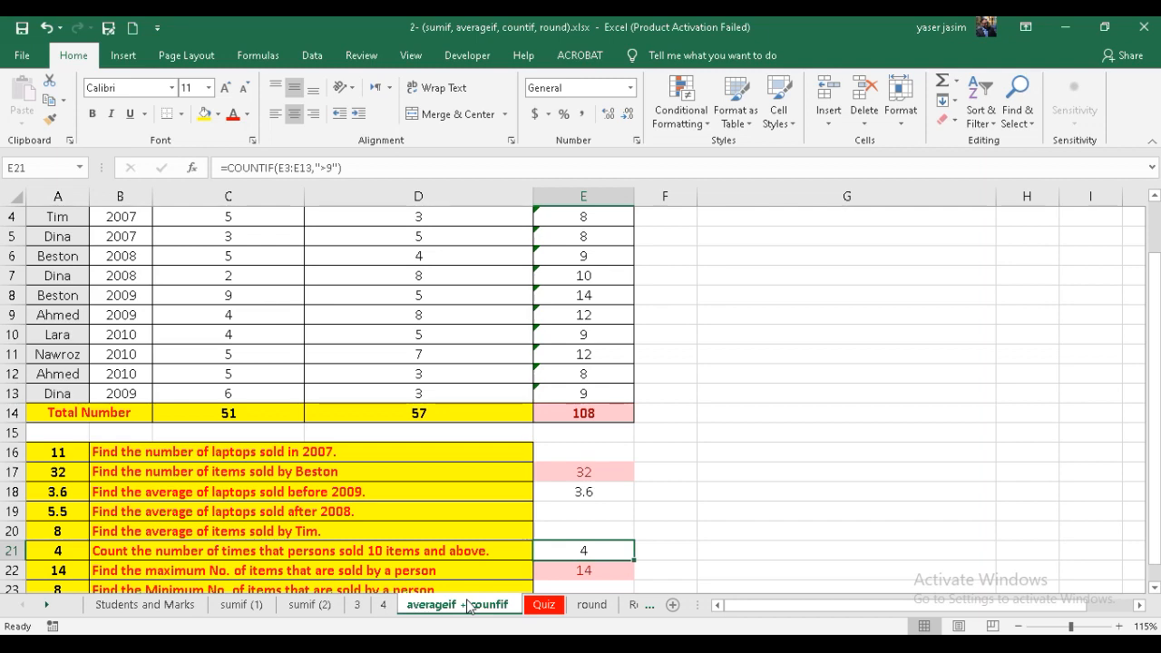
pyautogui.scroll(1, 479, 494)
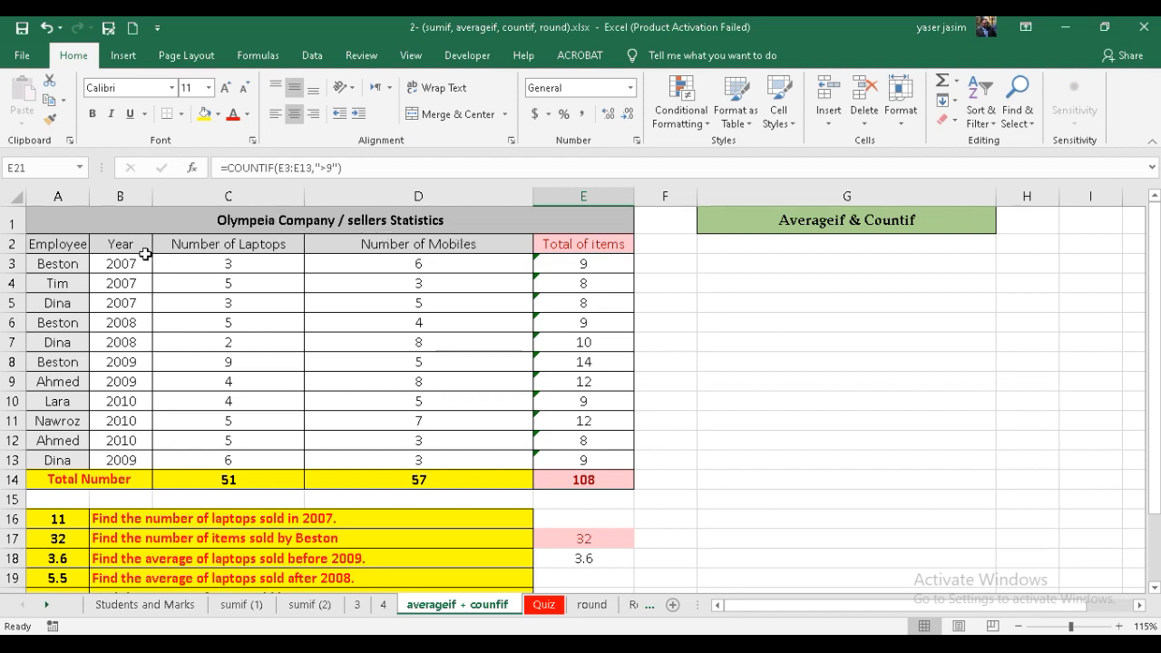
pyautogui.click(63, 246)
pyautogui.click(123, 246)
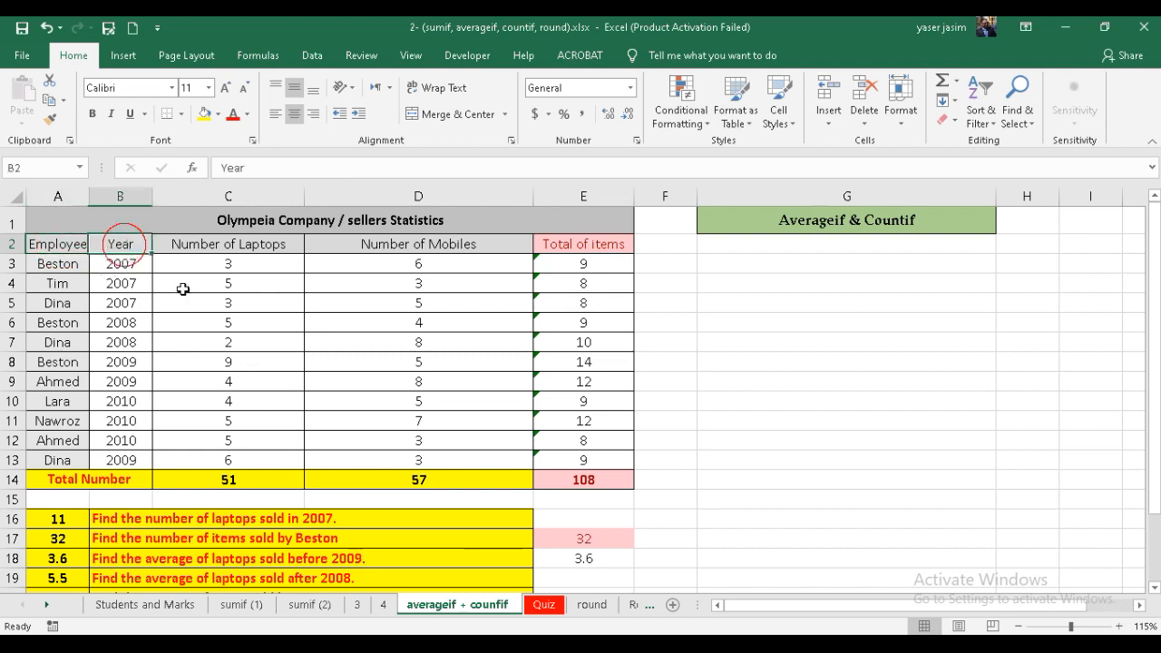
pyautogui.click(250, 247)
pyautogui.click(428, 245)
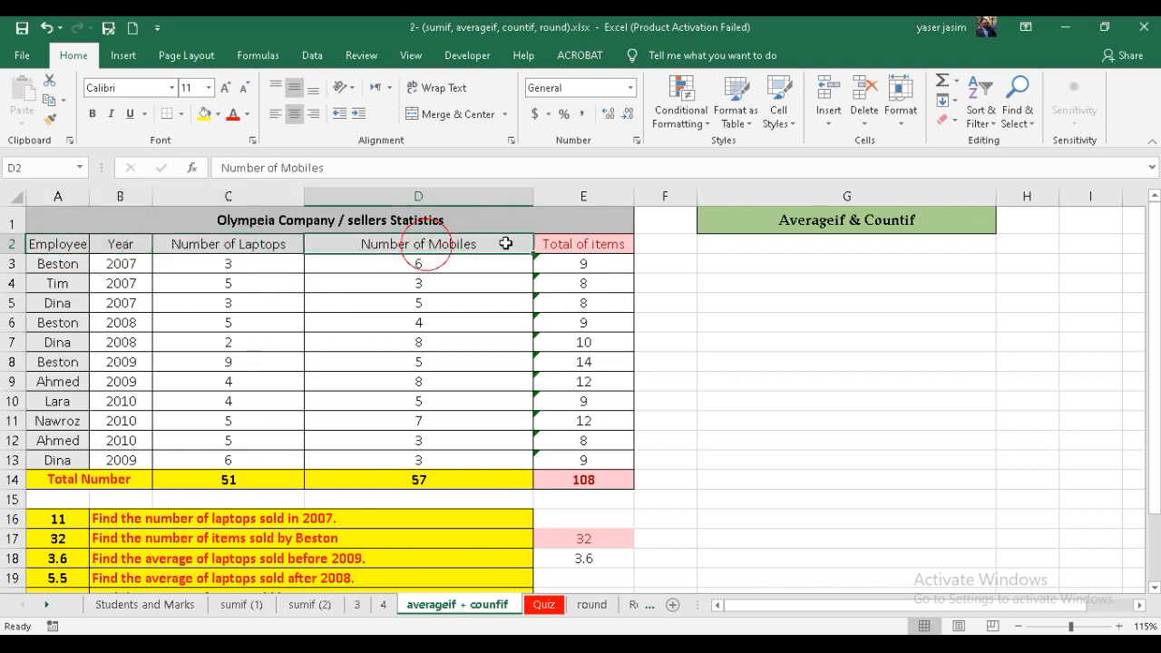
pyautogui.click(616, 240)
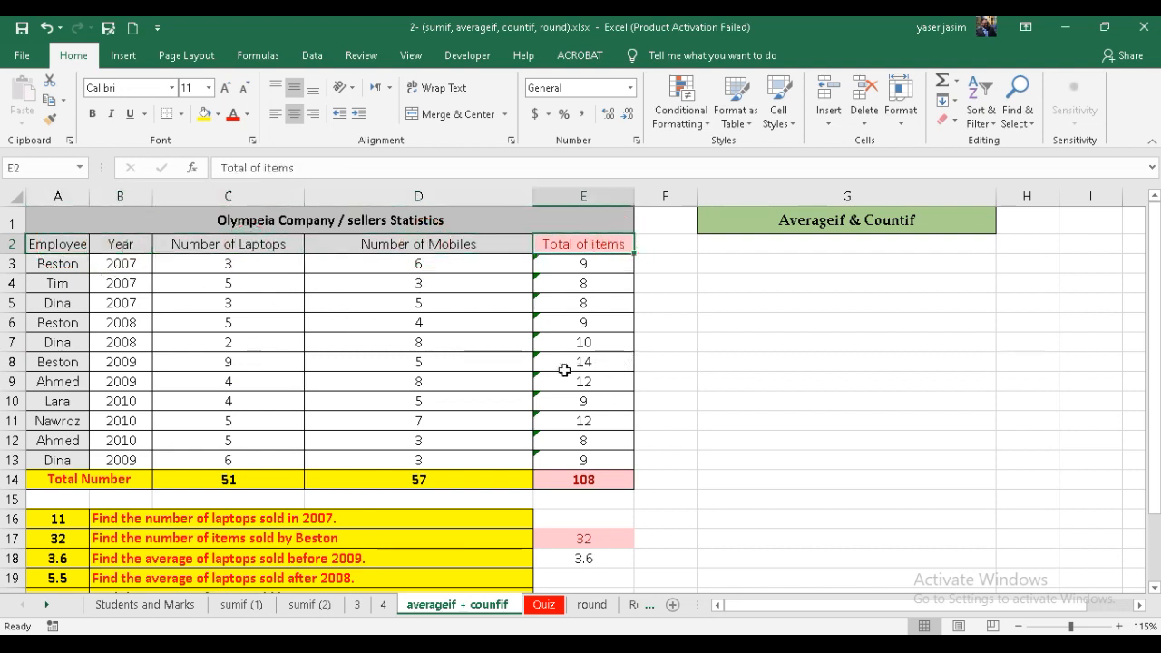
# Examine the table's employee, year, laptop, mobile and item columns, the totals in C14:E14 and the list of questions below
pyautogui.click(79, 267)
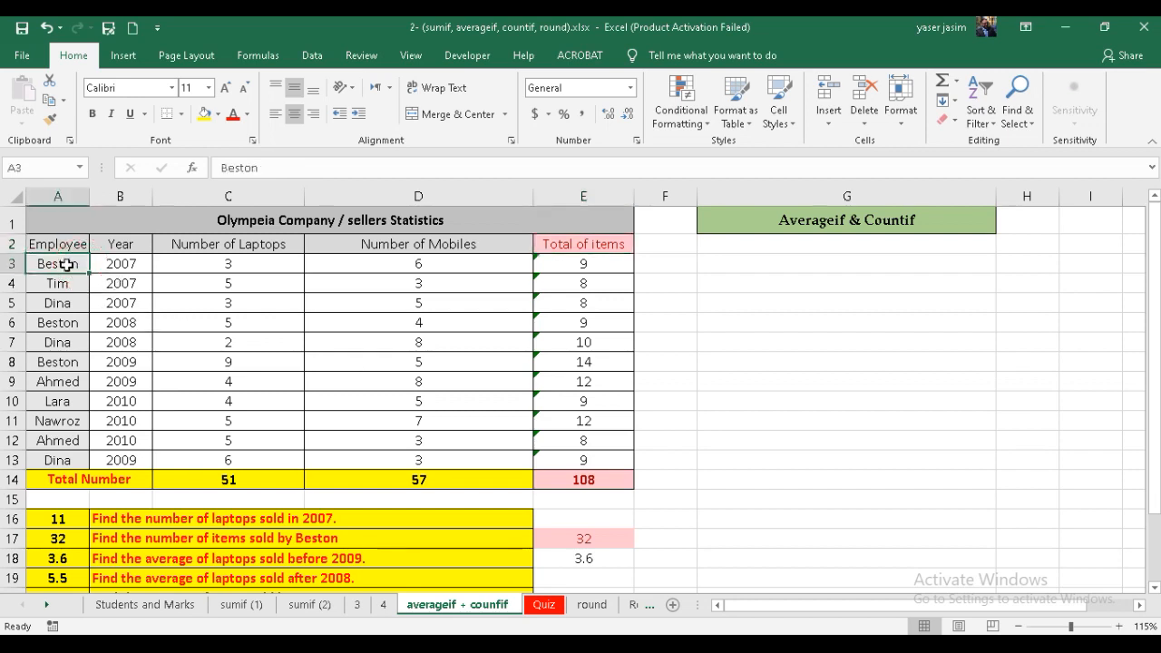
pyautogui.moveTo(66, 263); pyautogui.dragTo(72, 461)
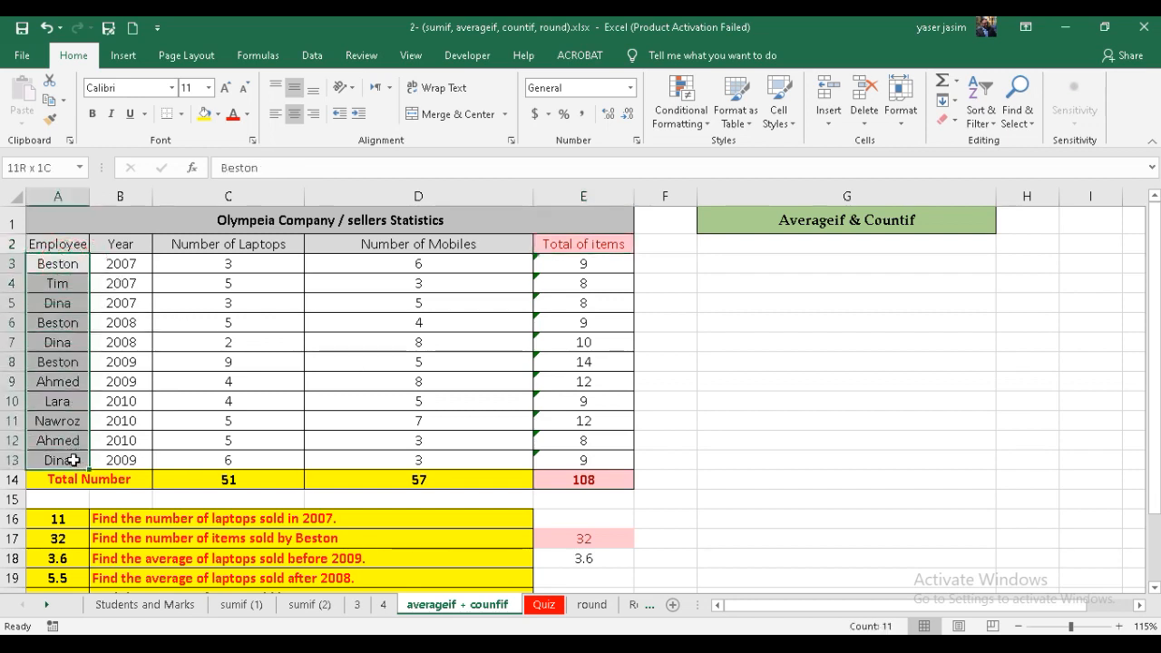
pyautogui.moveTo(145, 264); pyautogui.dragTo(142, 461)
pyautogui.click(238, 264)
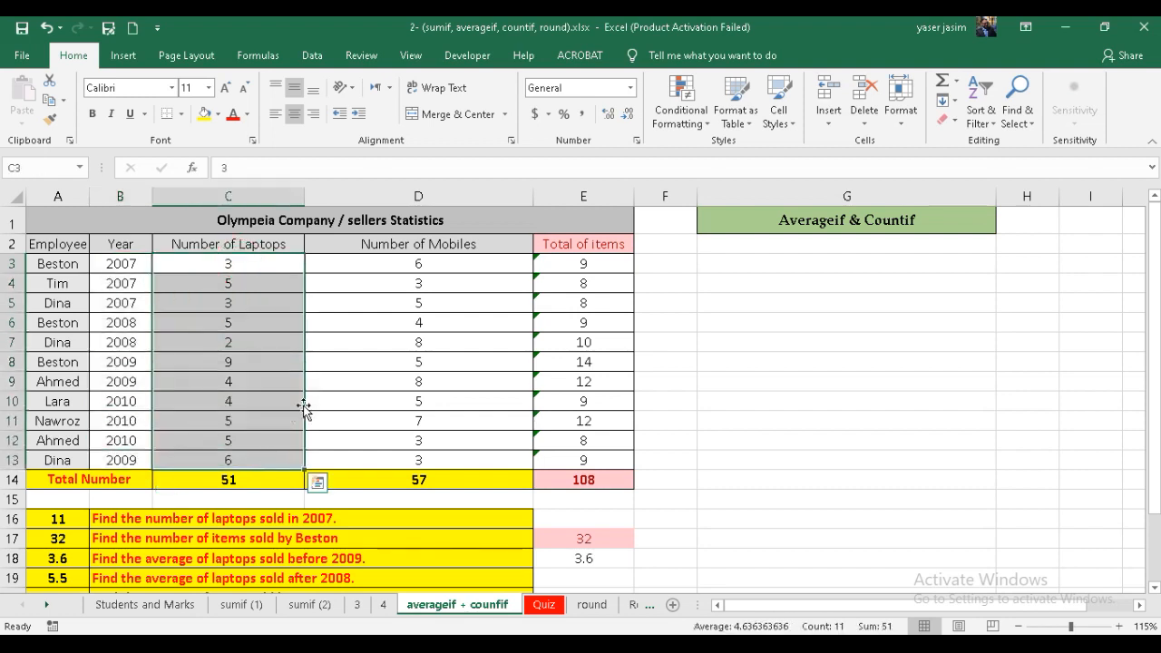
pyautogui.moveTo(420, 265); pyautogui.dragTo(444, 460)
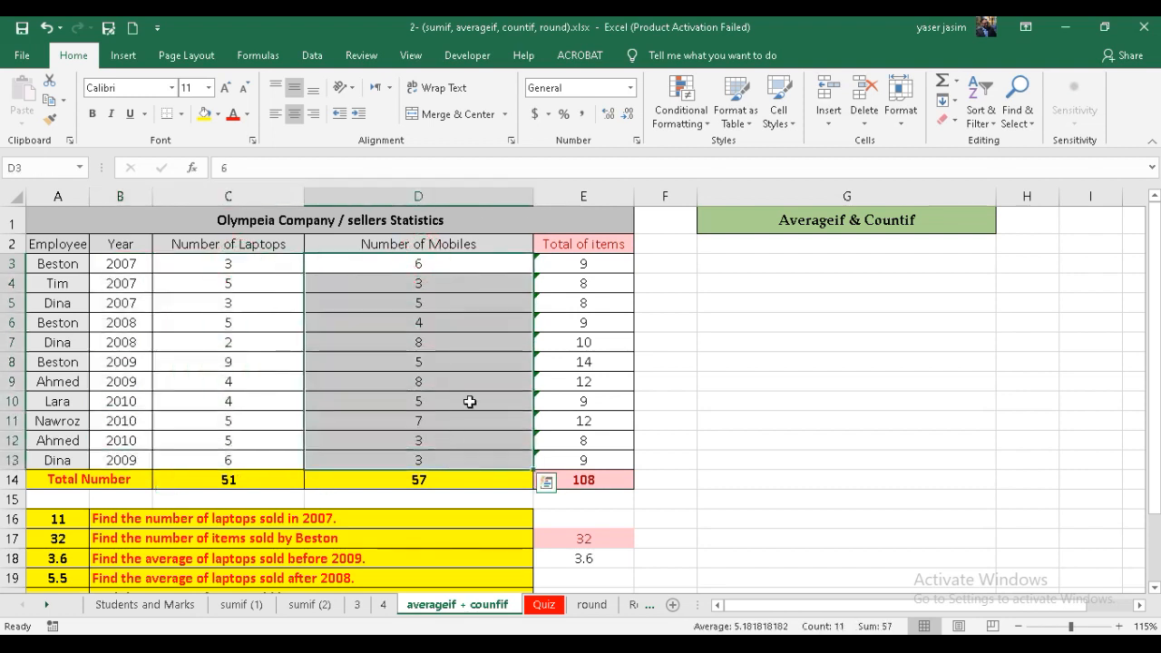
pyautogui.moveTo(549, 263); pyautogui.dragTo(580, 464)
pyautogui.click(581, 485)
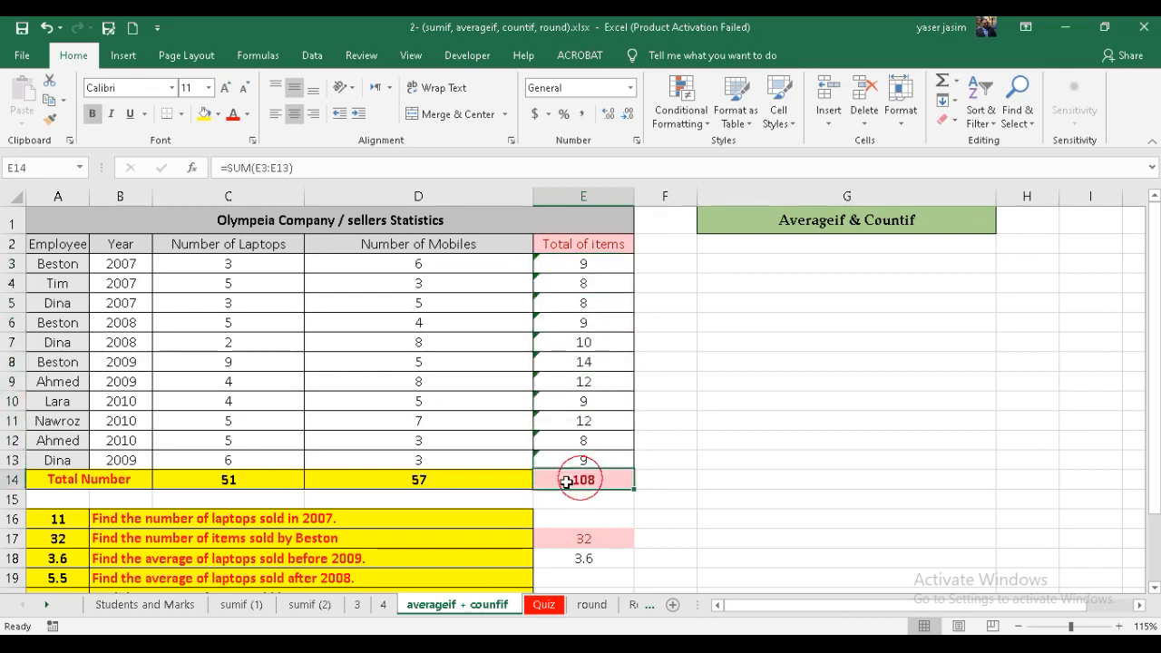
pyautogui.click(496, 480)
pyautogui.click(249, 490)
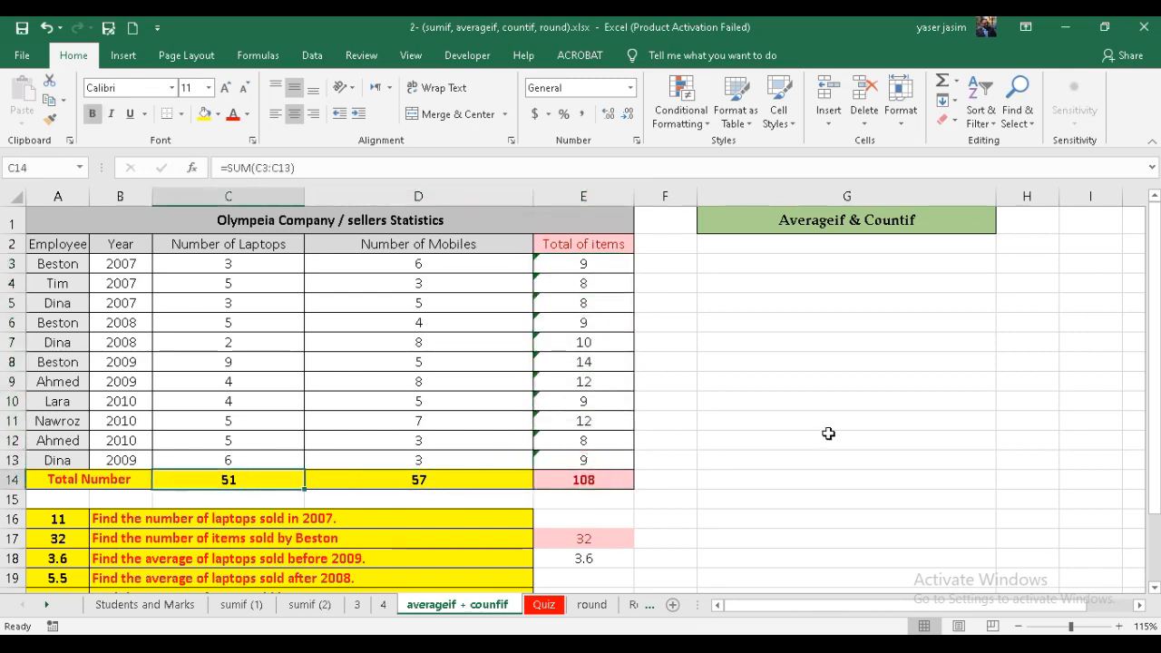
pyautogui.scroll(-1, 824, 423)
pyautogui.scroll(-1, 825, 423)
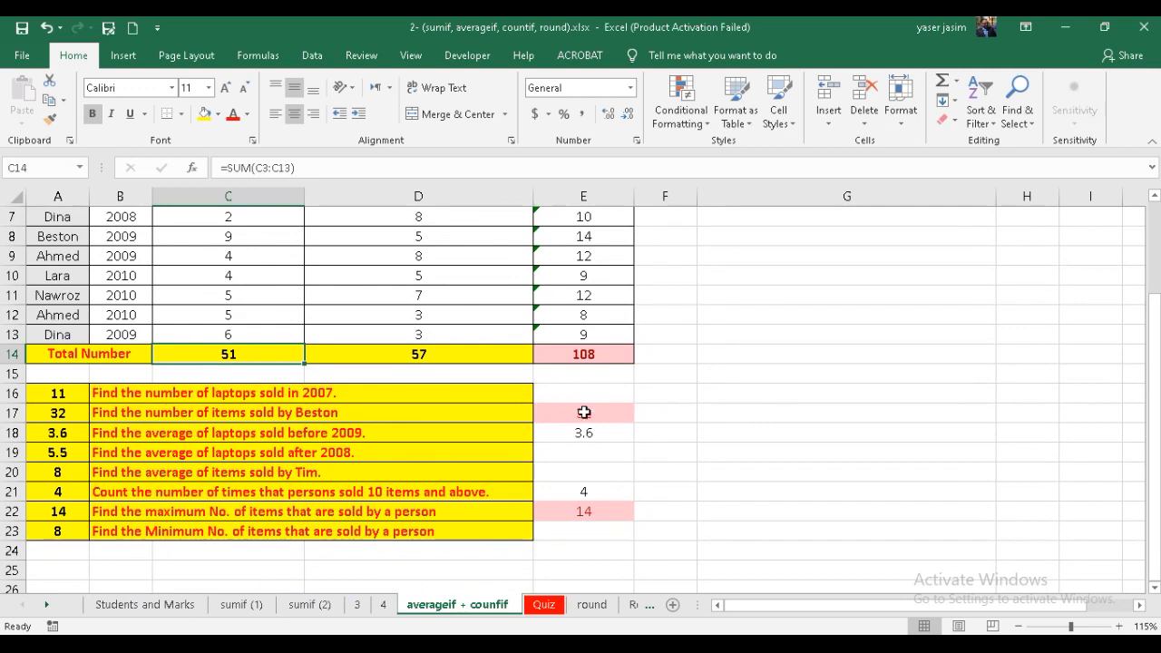
# Begin a SUMIF formula in E16 with the years B3:B13 as the range
pyautogui.click(583, 395)
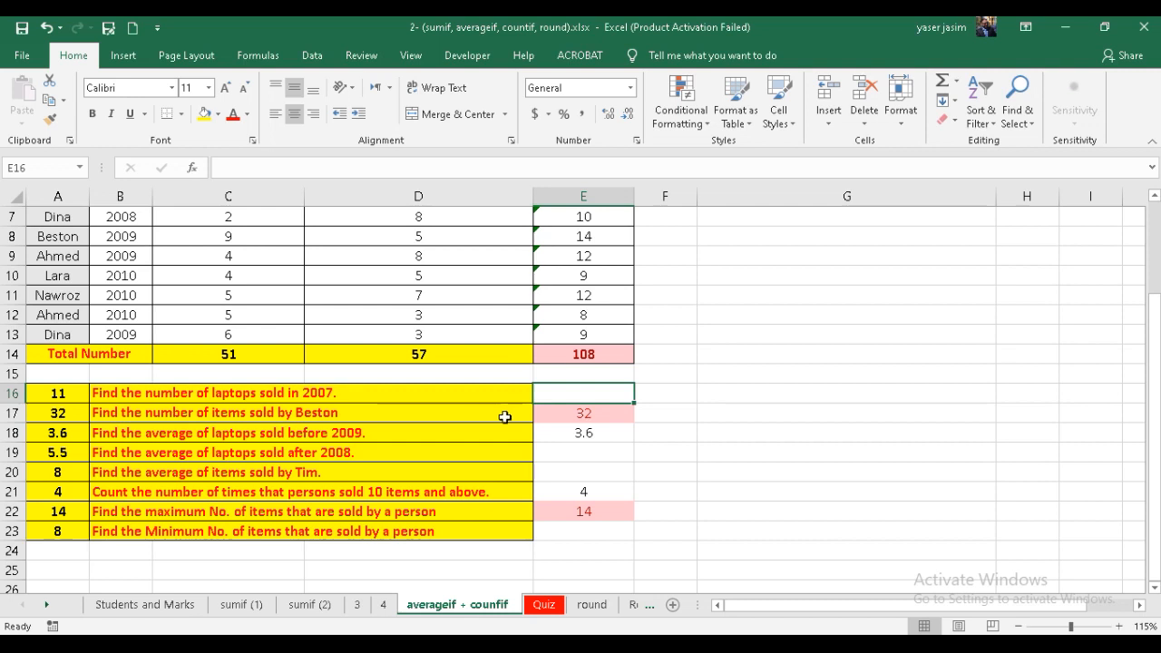
pyautogui.write('=')
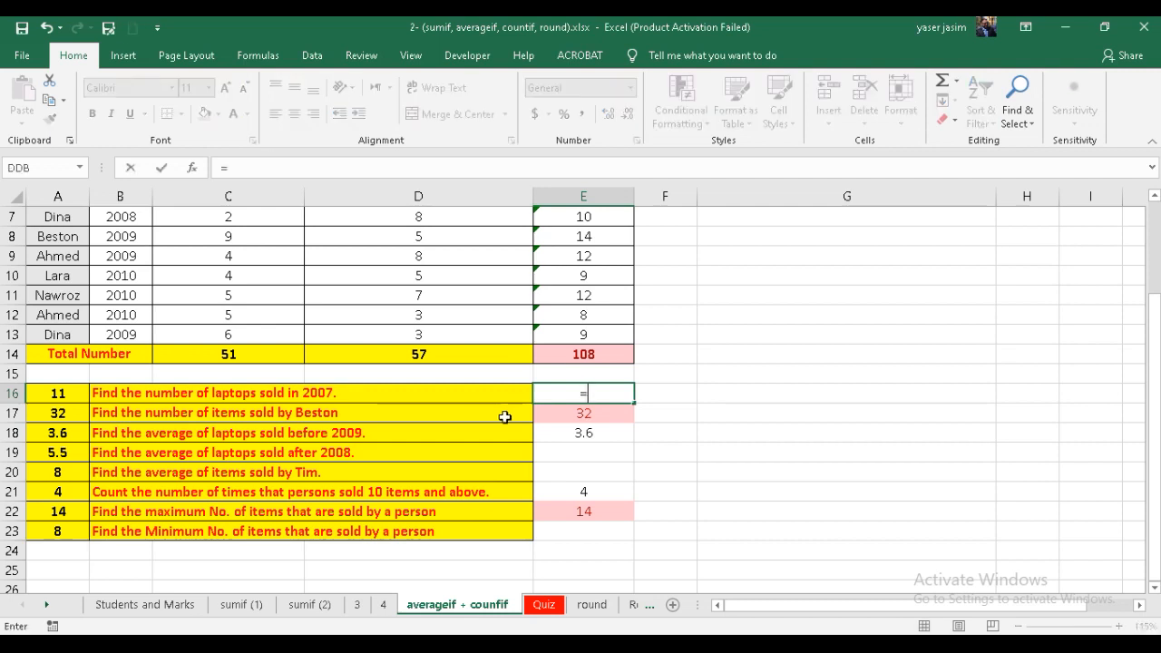
pyautogui.write('sum')
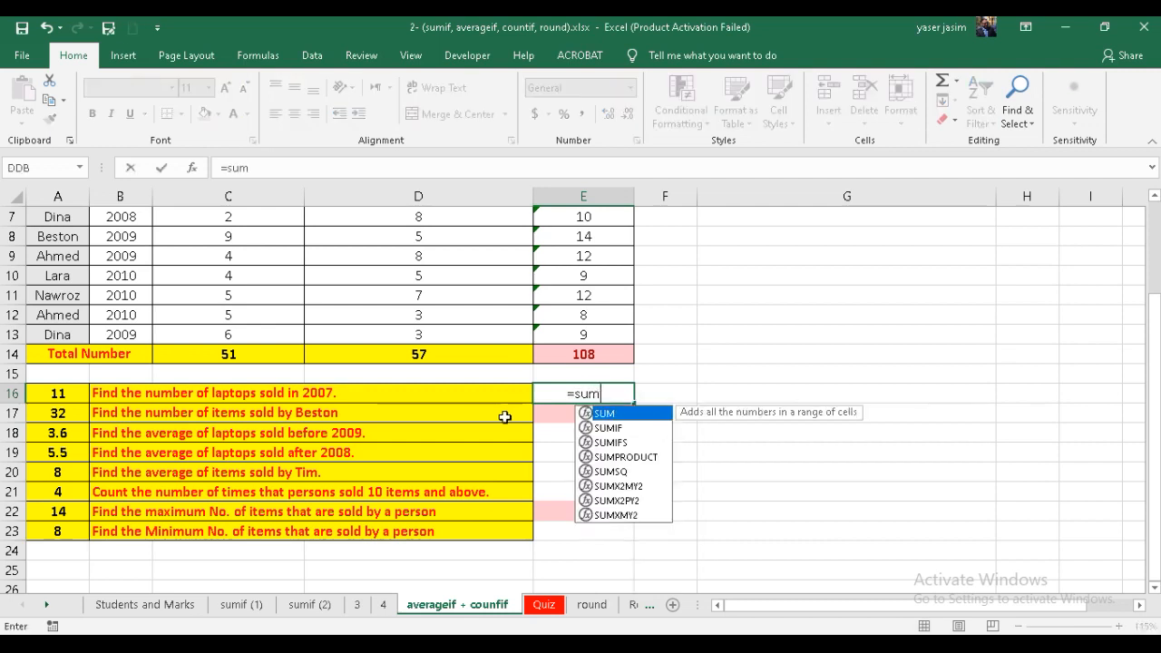
pyautogui.doubleClick(616, 428)
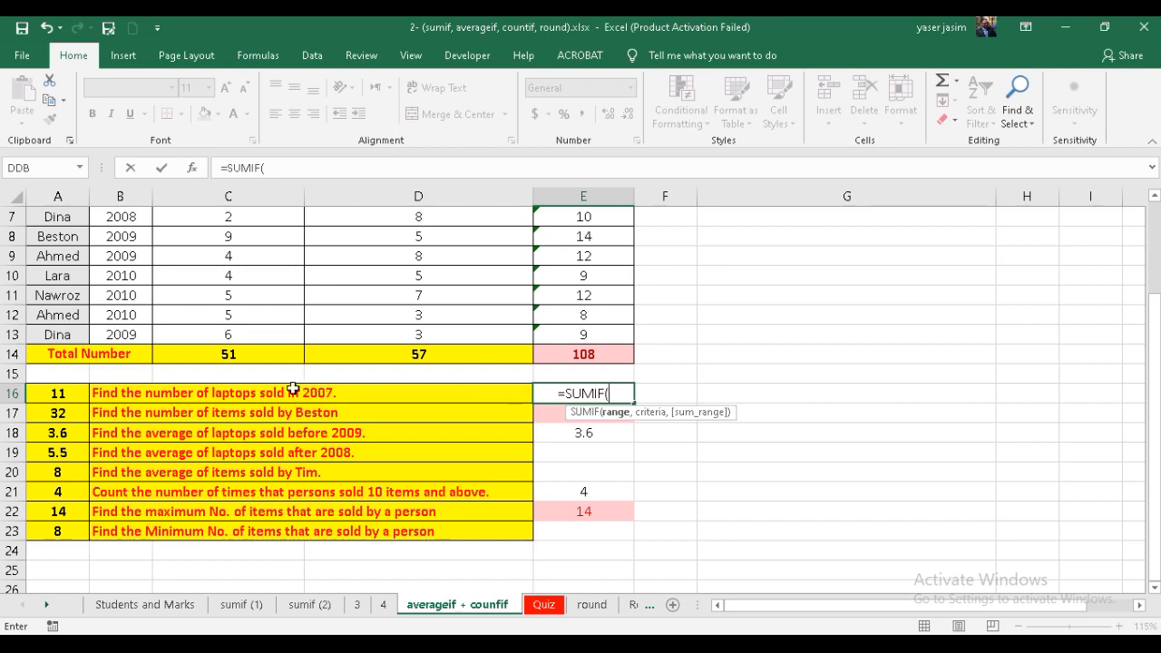
pyautogui.scroll(2, 273, 381)
pyautogui.moveTo(107, 264); pyautogui.dragTo(114, 461)
pyautogui.write(',')
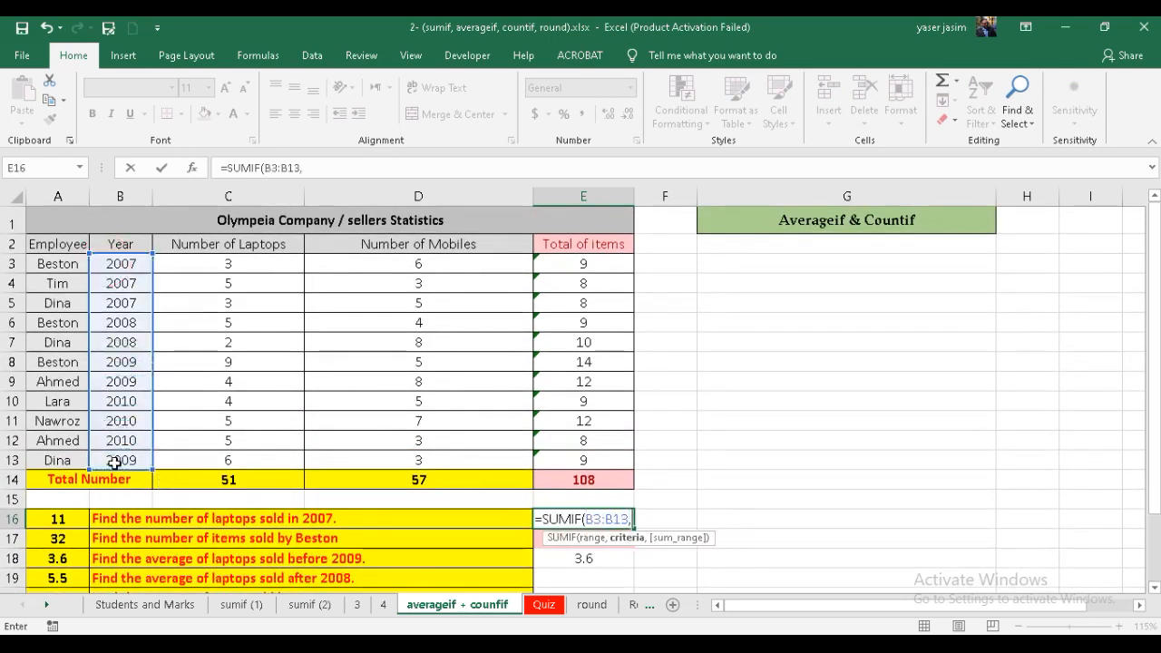
# Complete the SUMIF formula in E16 with criteria B5 and laptop numbers C3:C13 as the sum range
pyautogui.click(130, 305)
pyautogui.write(',')
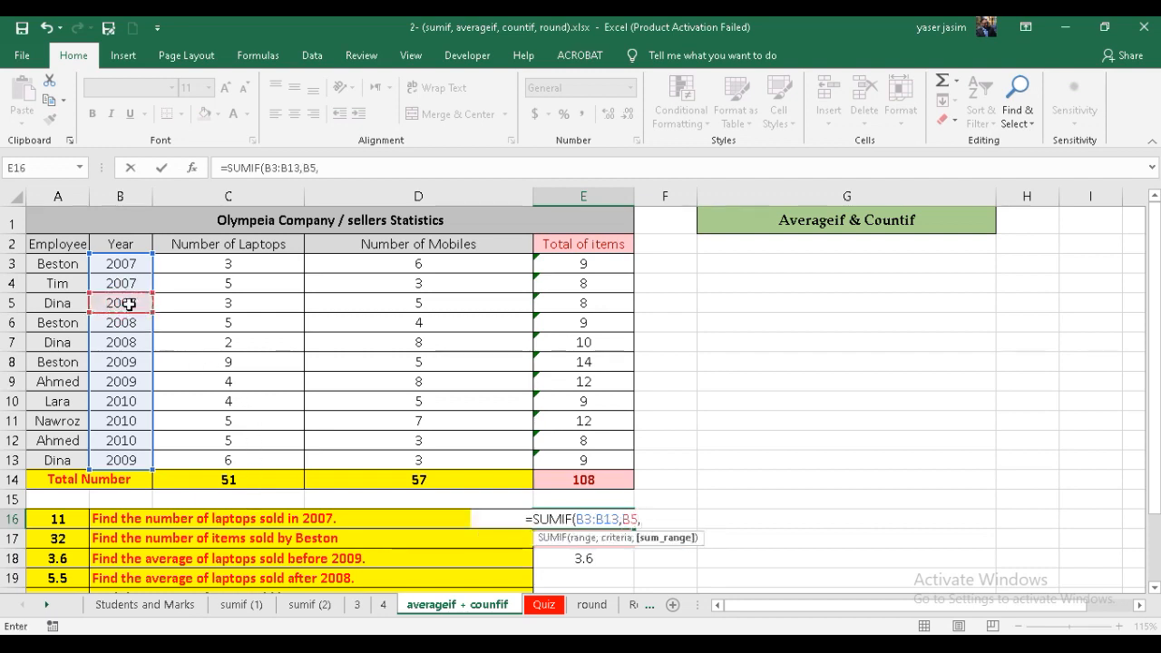
pyautogui.moveTo(272, 263); pyautogui.dragTo(258, 456)
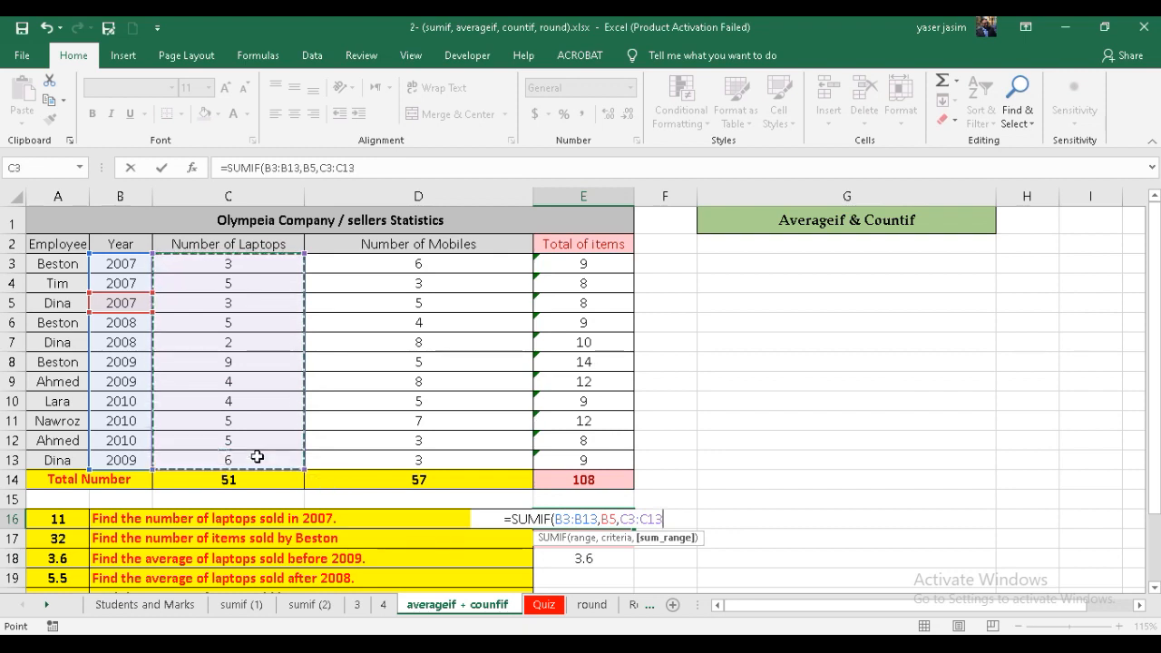
pyautogui.write(')')
pyautogui.press('Return')
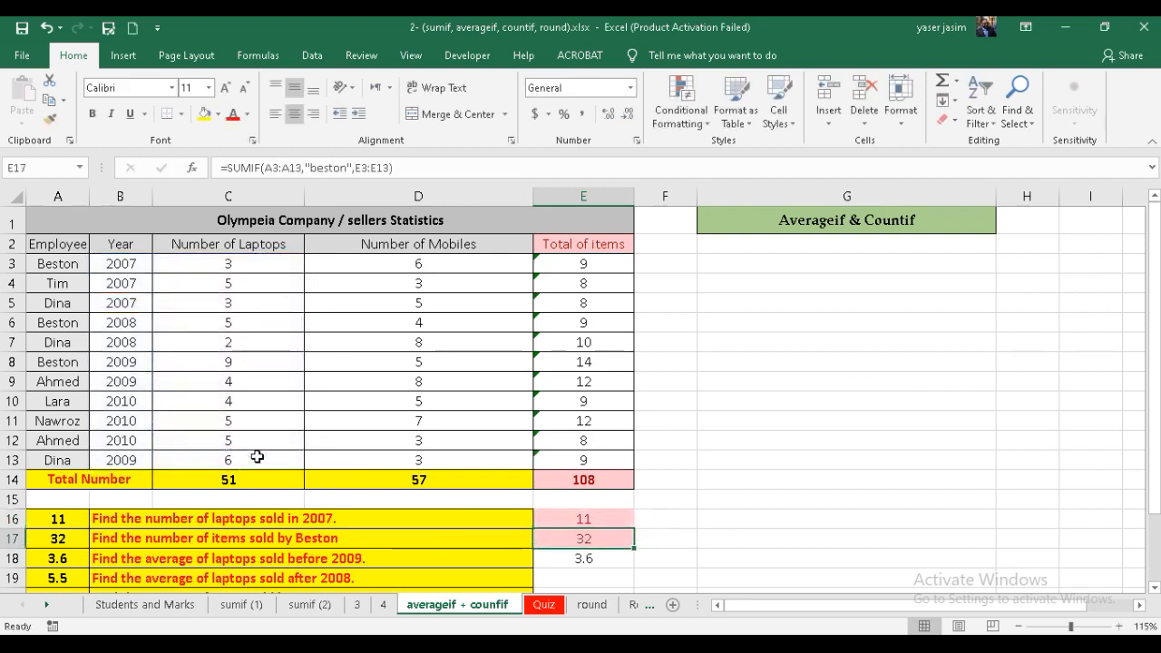
# Review the new formula in E16, the existing one in E17 and the row 17 question about items sold by one employee
pyautogui.click(597, 523)
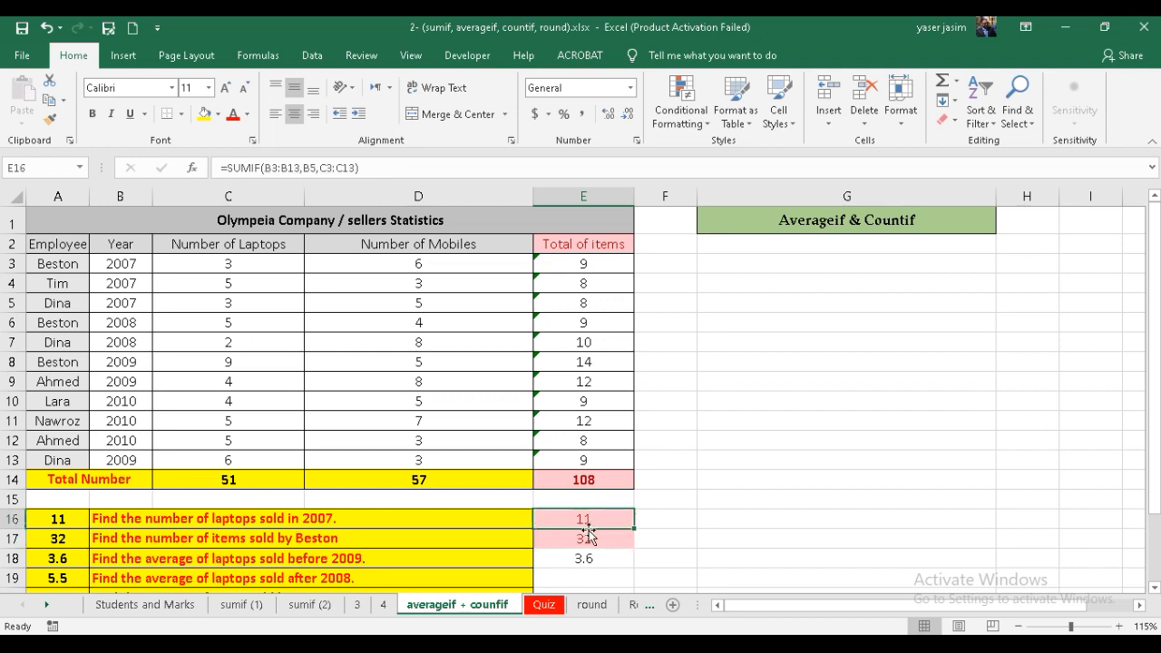
pyautogui.click(588, 535)
pyautogui.click(7, 538)
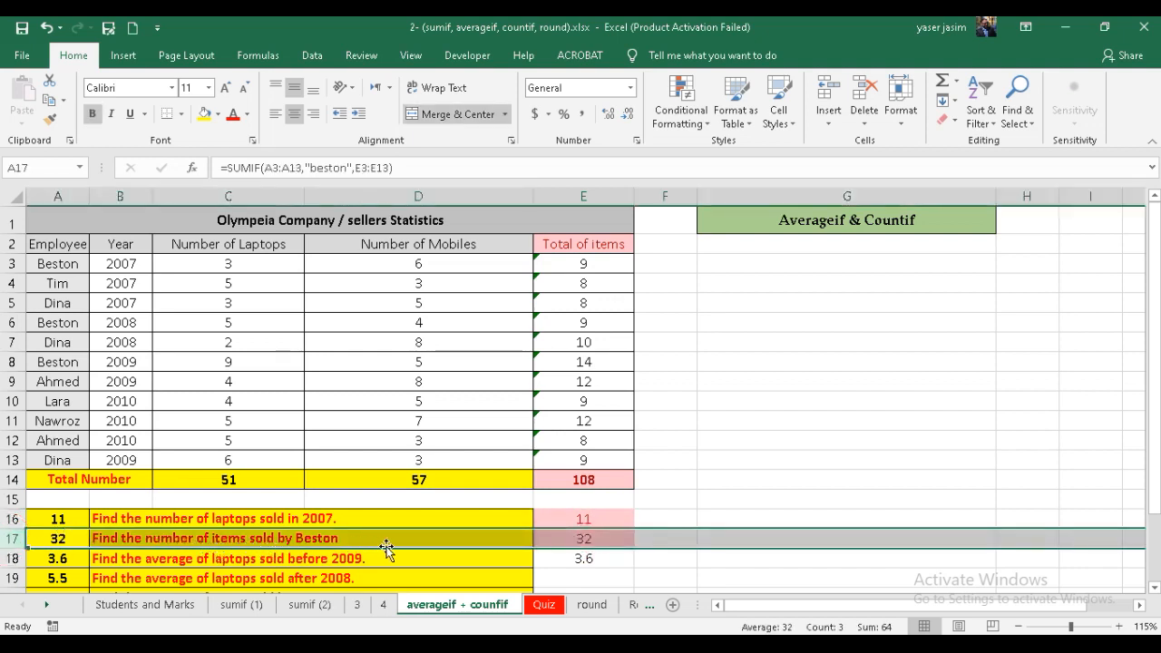
# Replace the formula in E17 with a SUMIF using employees A3:A13 as range, A3 as criteria and item totals E3:E13 as sum range
pyautogui.click(582, 539)
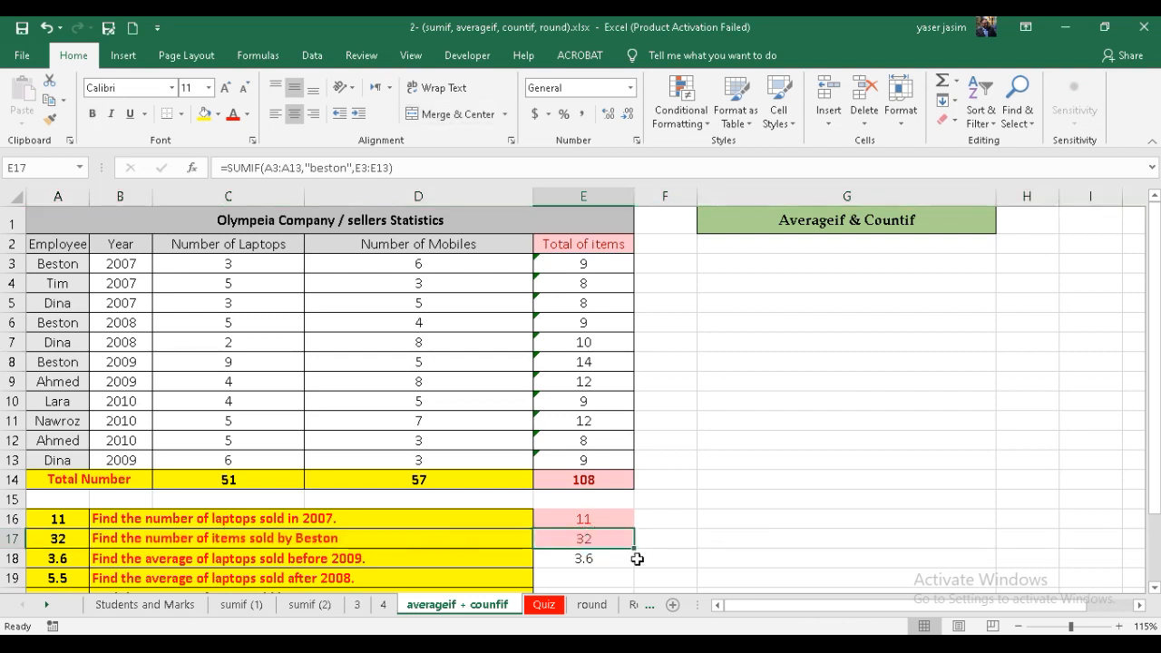
pyautogui.write('=sum')
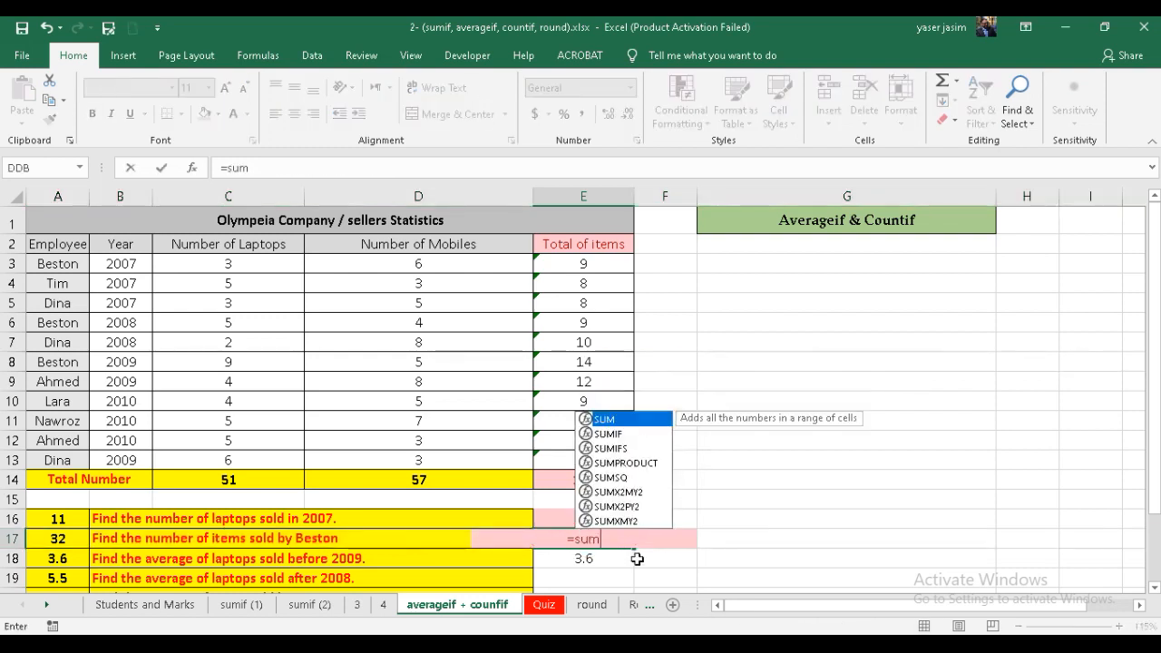
pyautogui.write('if')
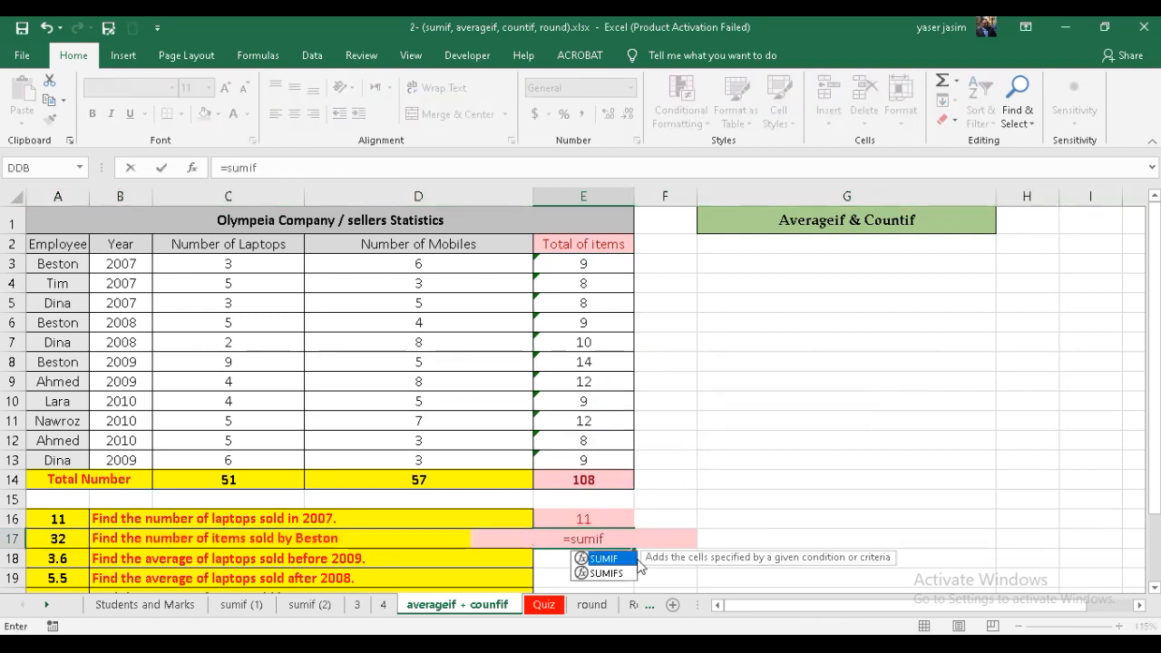
pyautogui.doubleClick(606, 558)
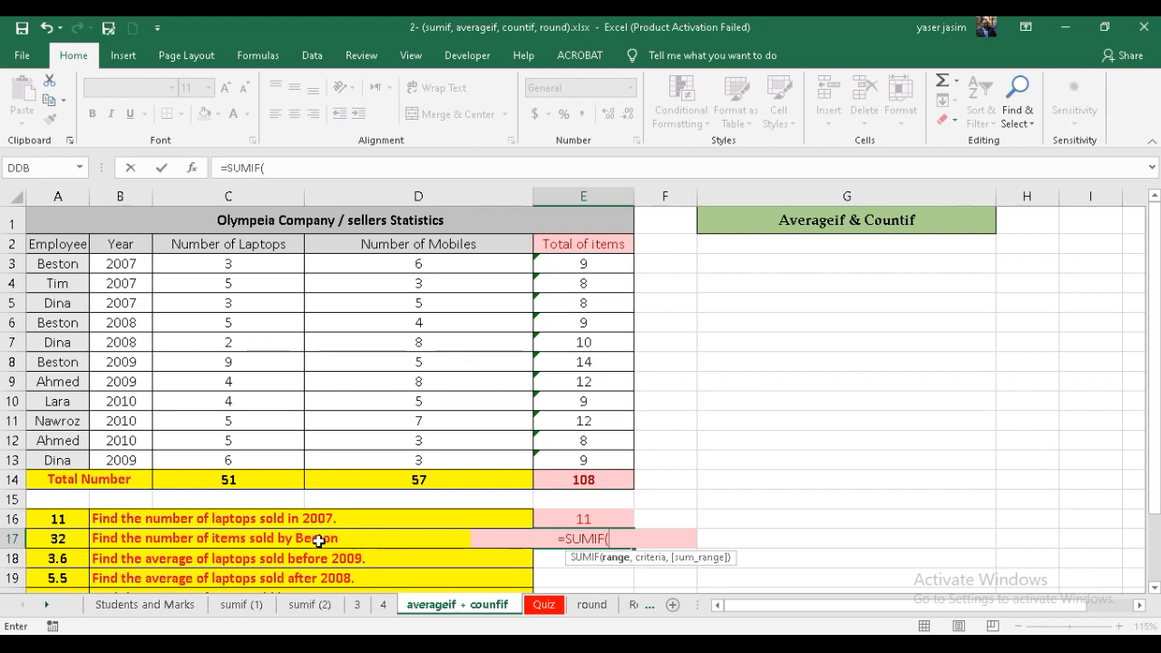
pyautogui.moveTo(56, 264); pyautogui.dragTo(54, 460)
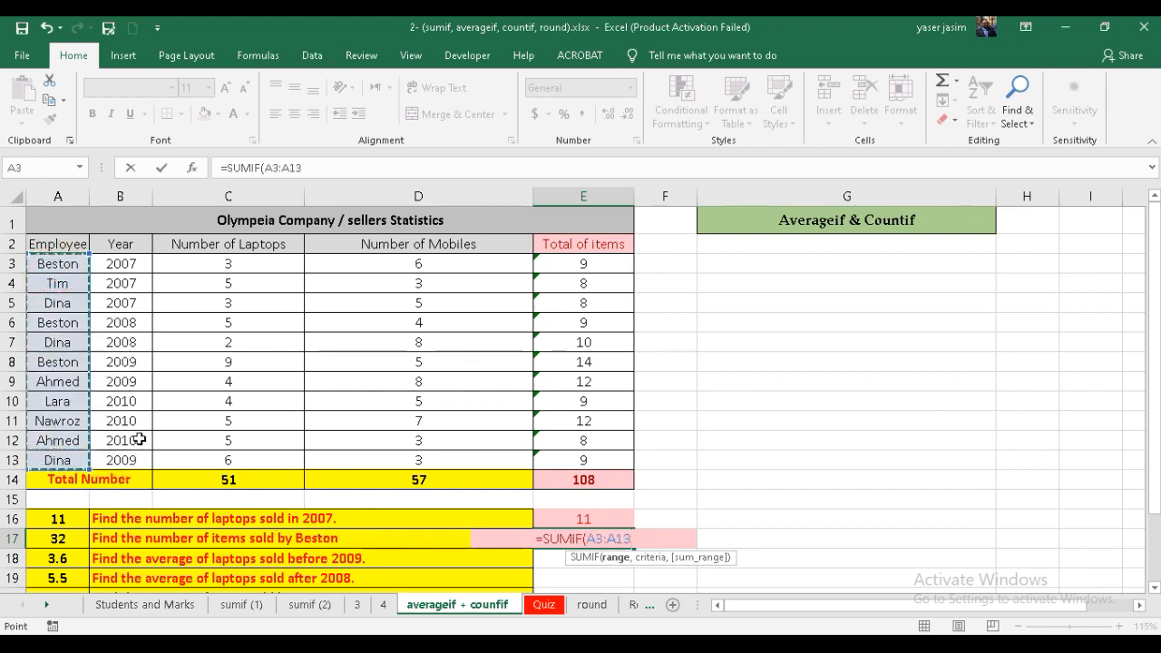
pyautogui.write(',')
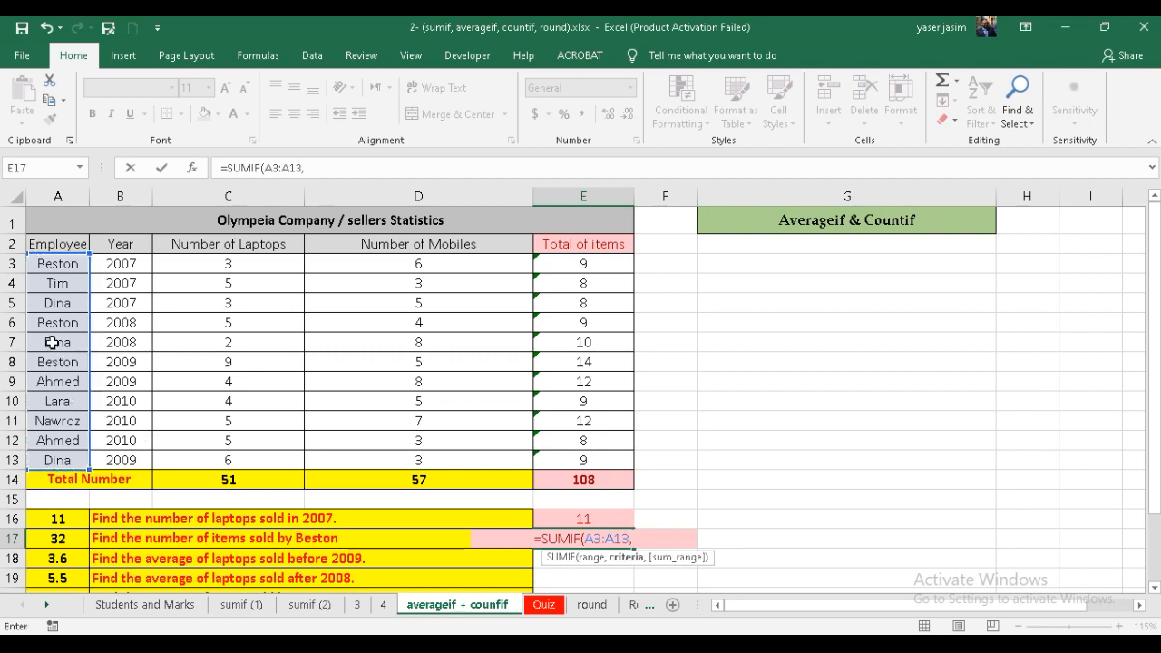
pyautogui.click(58, 267)
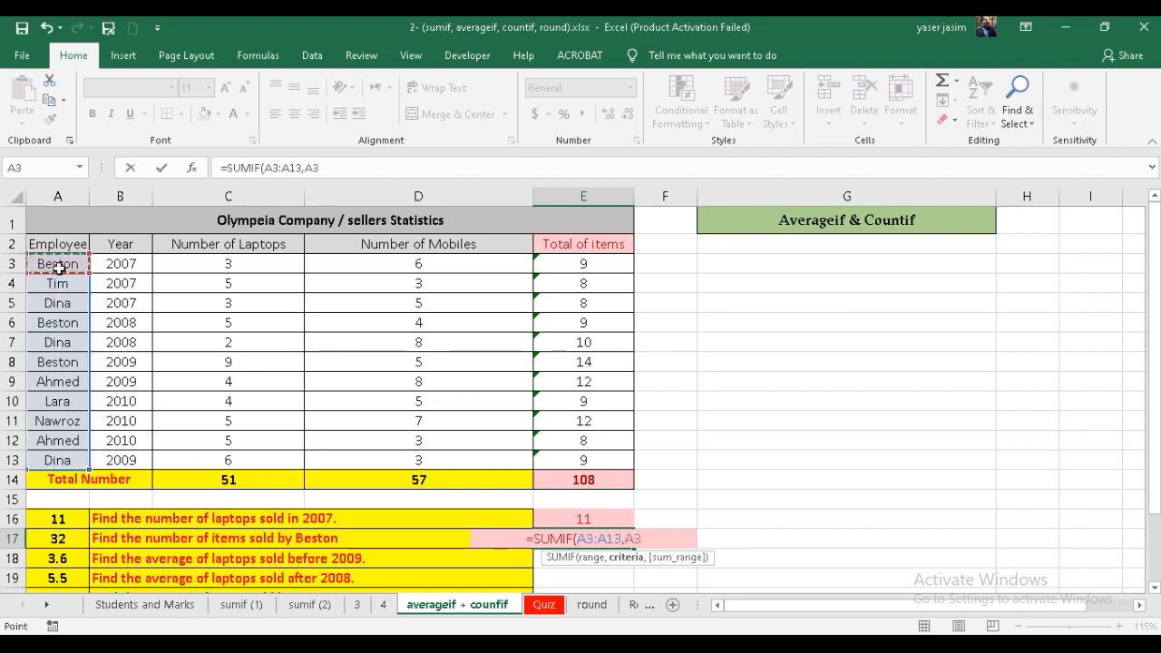
pyautogui.write(',')
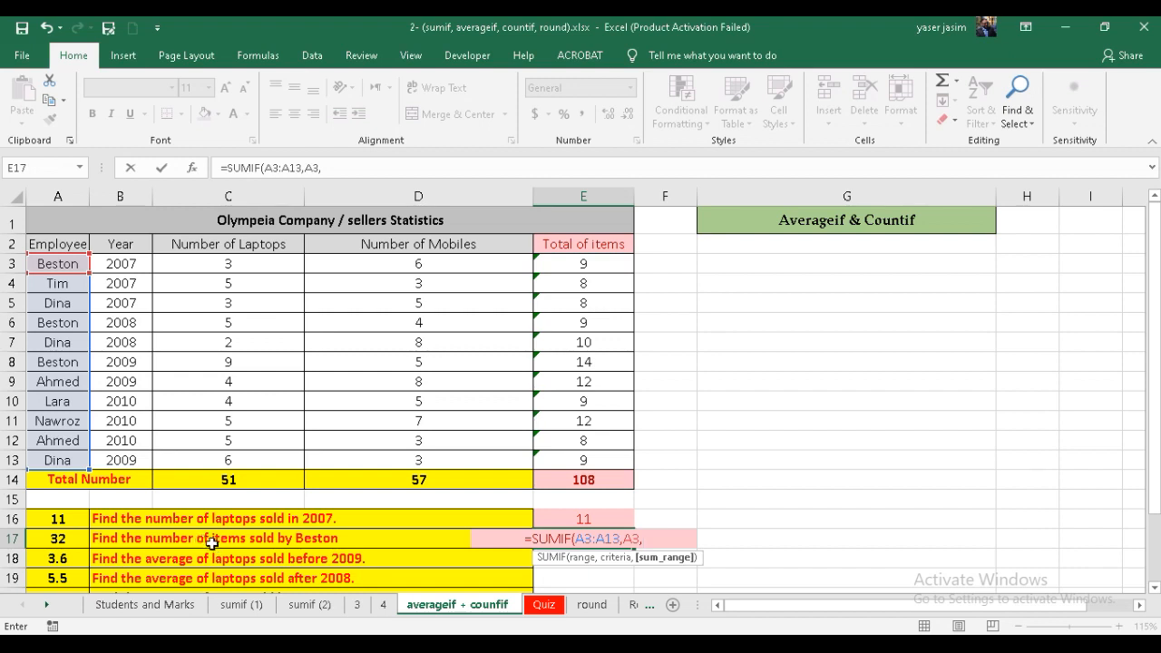
pyautogui.moveTo(599, 264); pyautogui.dragTo(604, 460)
pyautogui.press('Return')
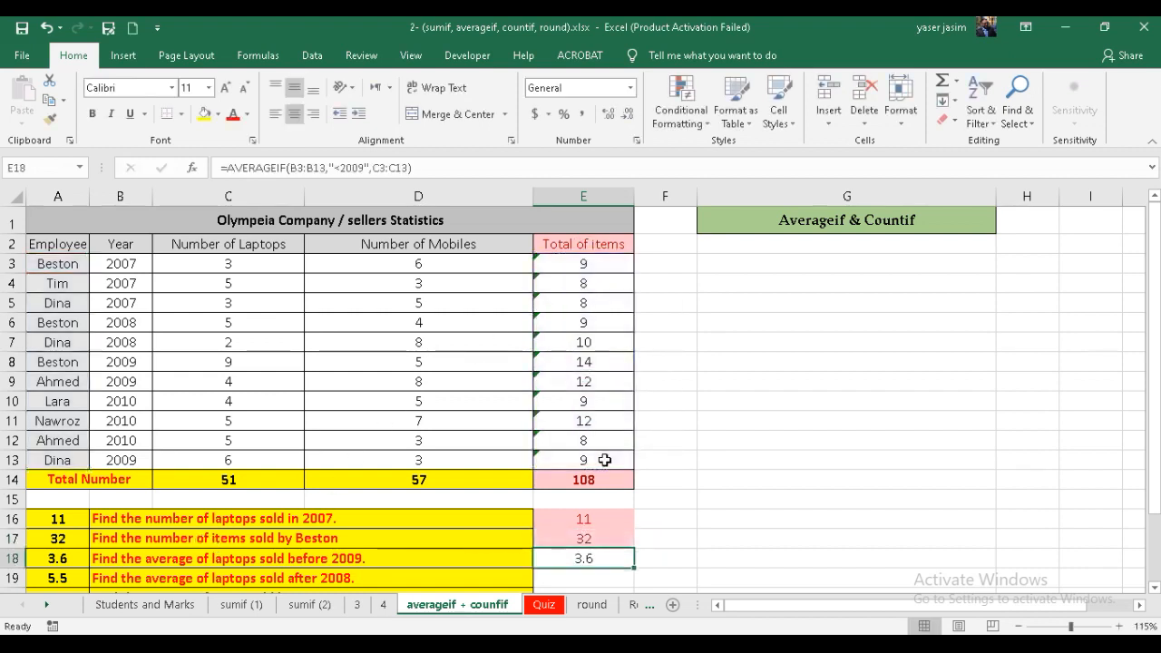
pyautogui.click(568, 542)
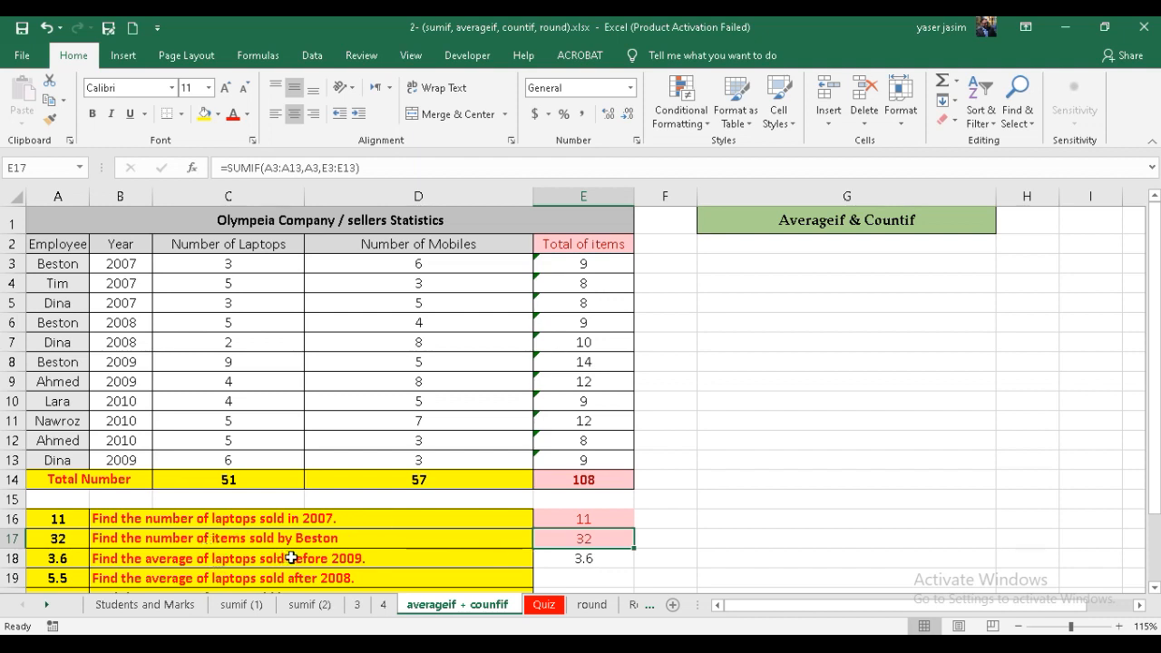
# Begin an AVERAGEIF formula in E18 with the years B3:B13 as the range
pyautogui.click(583, 561)
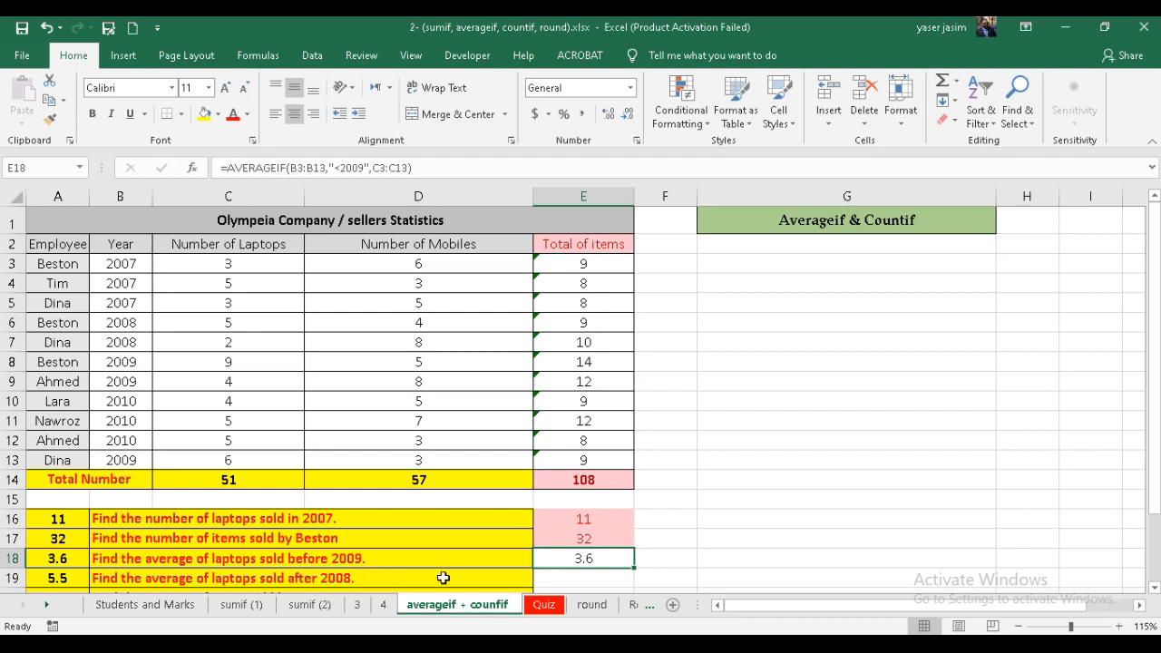
pyautogui.write('=')
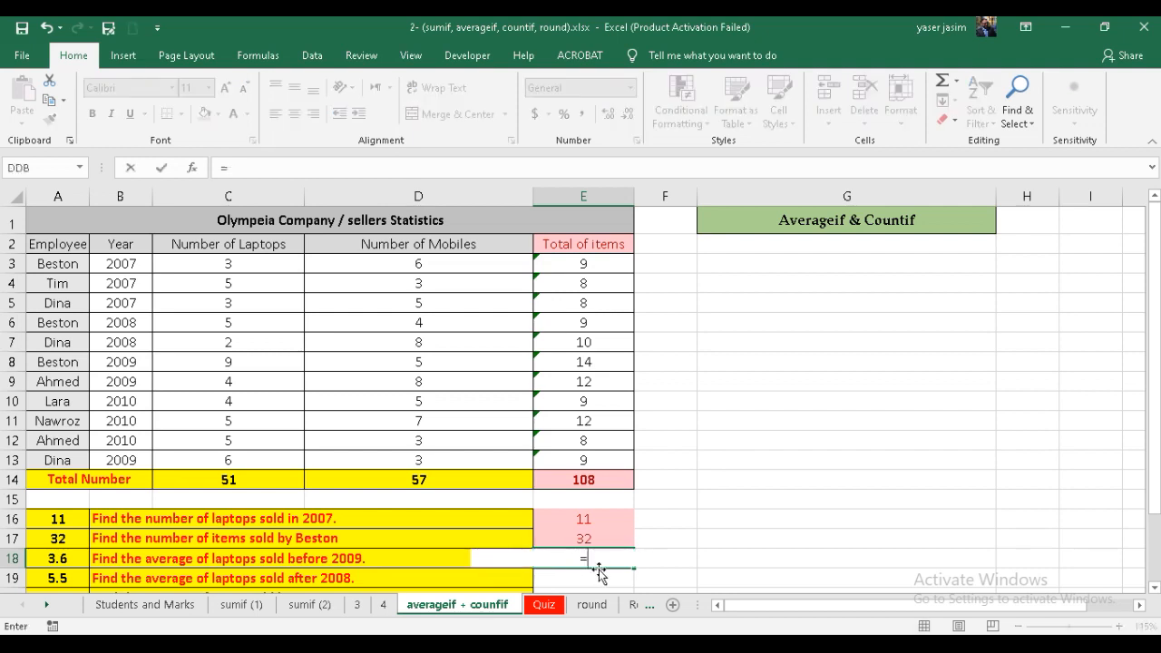
pyautogui.write('average')
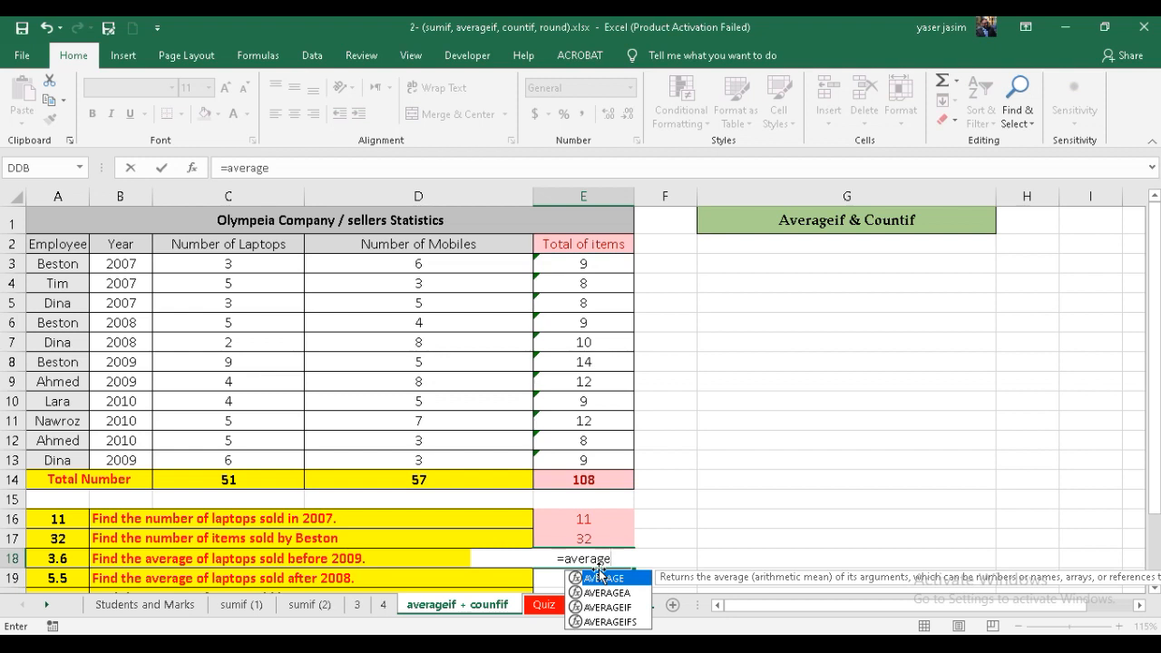
pyautogui.doubleClick(614, 607)
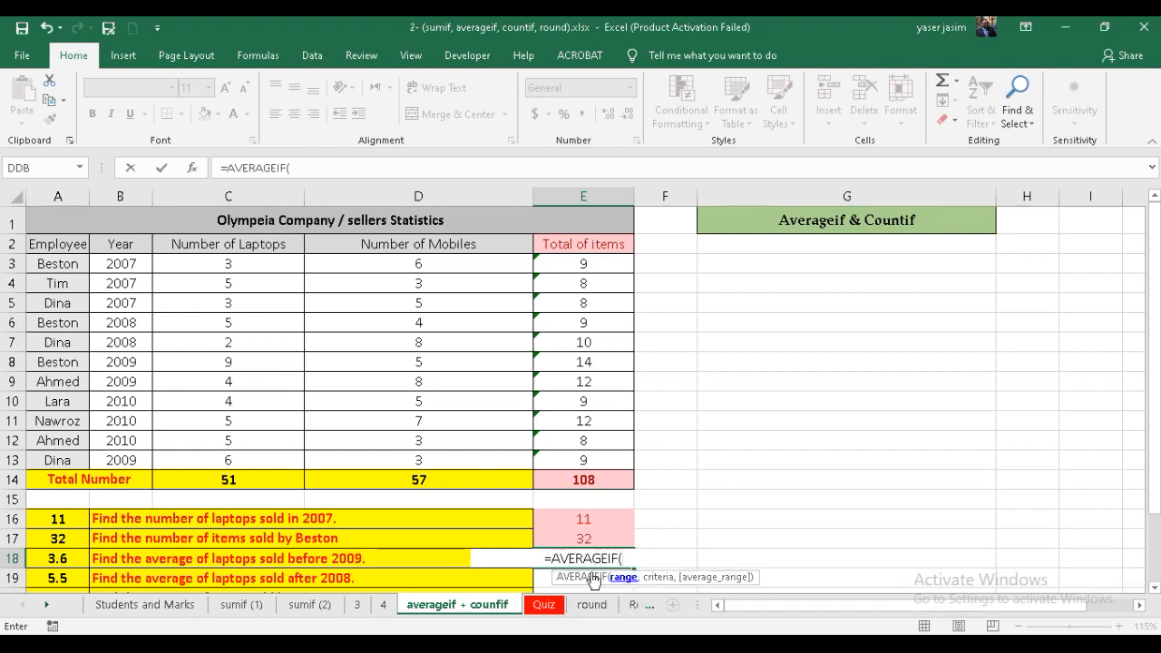
pyautogui.moveTo(122, 264); pyautogui.dragTo(123, 456)
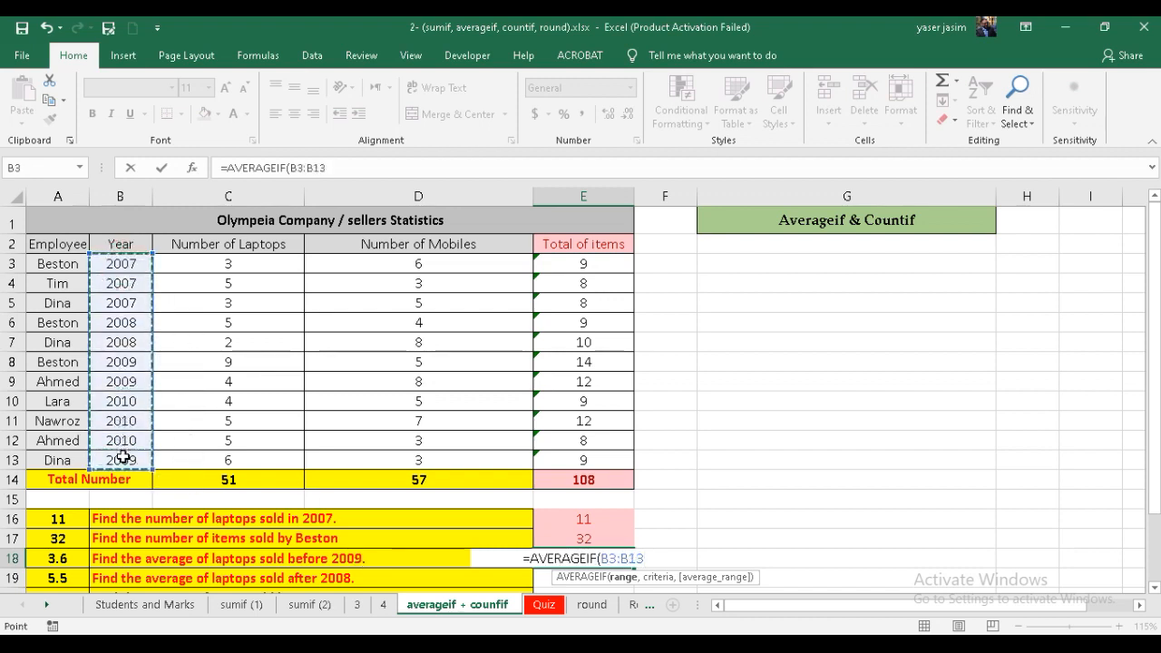
# Complete the AVERAGEIF formula in E18 with criteria "<2009" and laptop numbers C3:C13 as the average range
pyautogui.write(',')
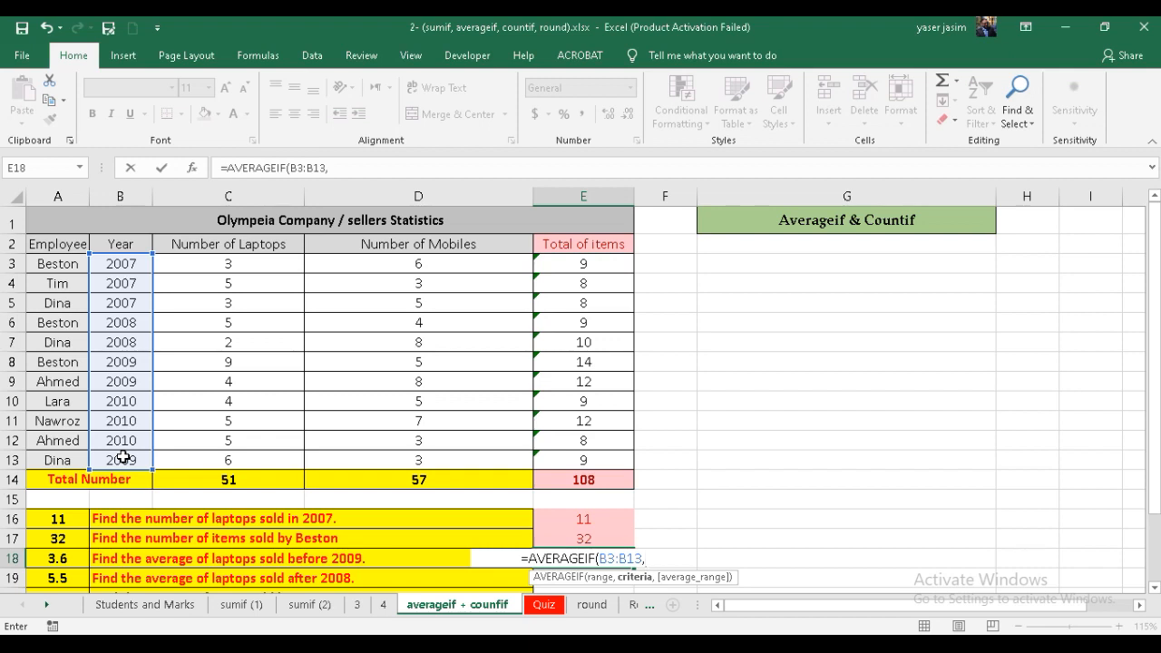
pyautogui.write('<')
pyautogui.press('BackSpace')
pyautogui.write('"')
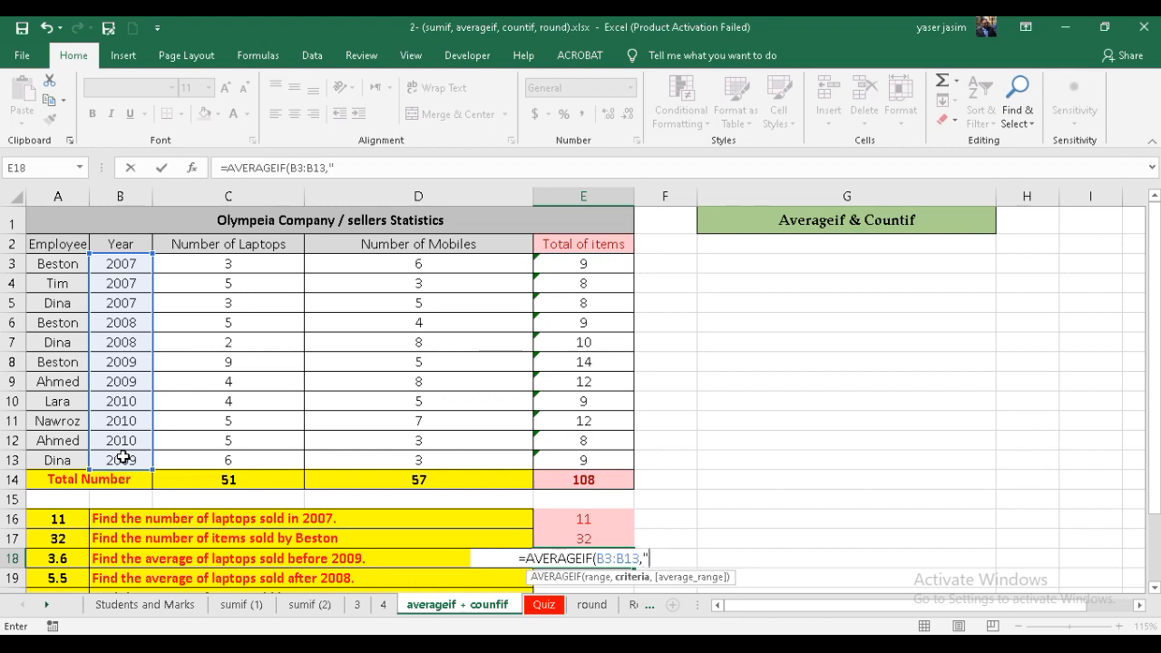
pyautogui.write('<')
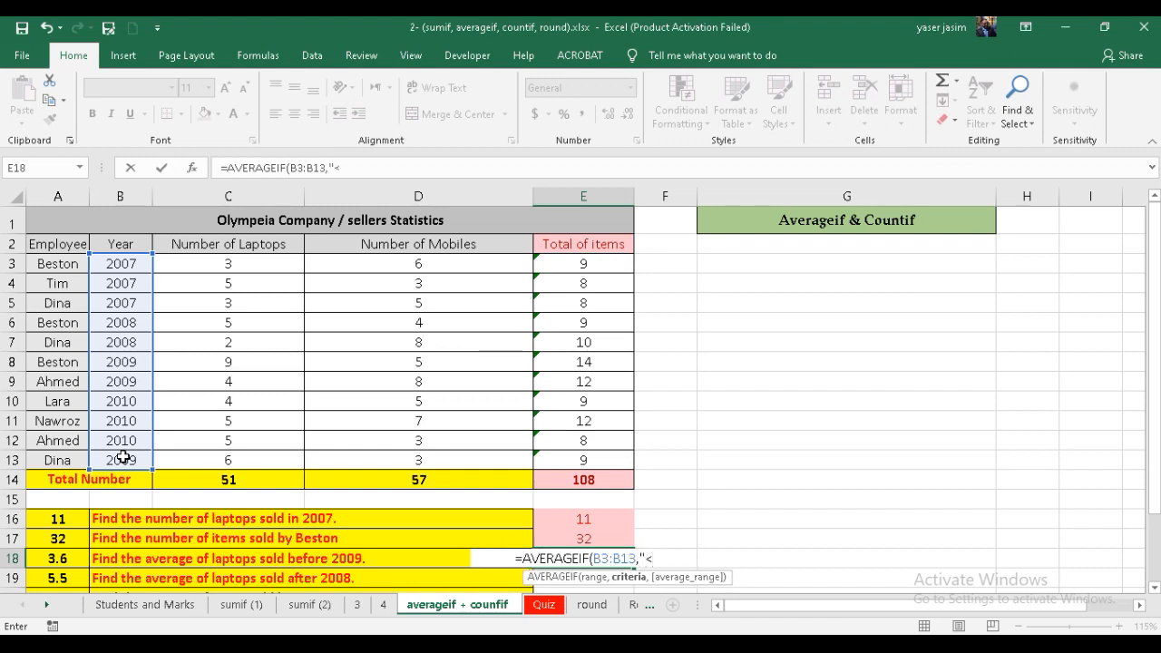
pyautogui.write('2009')
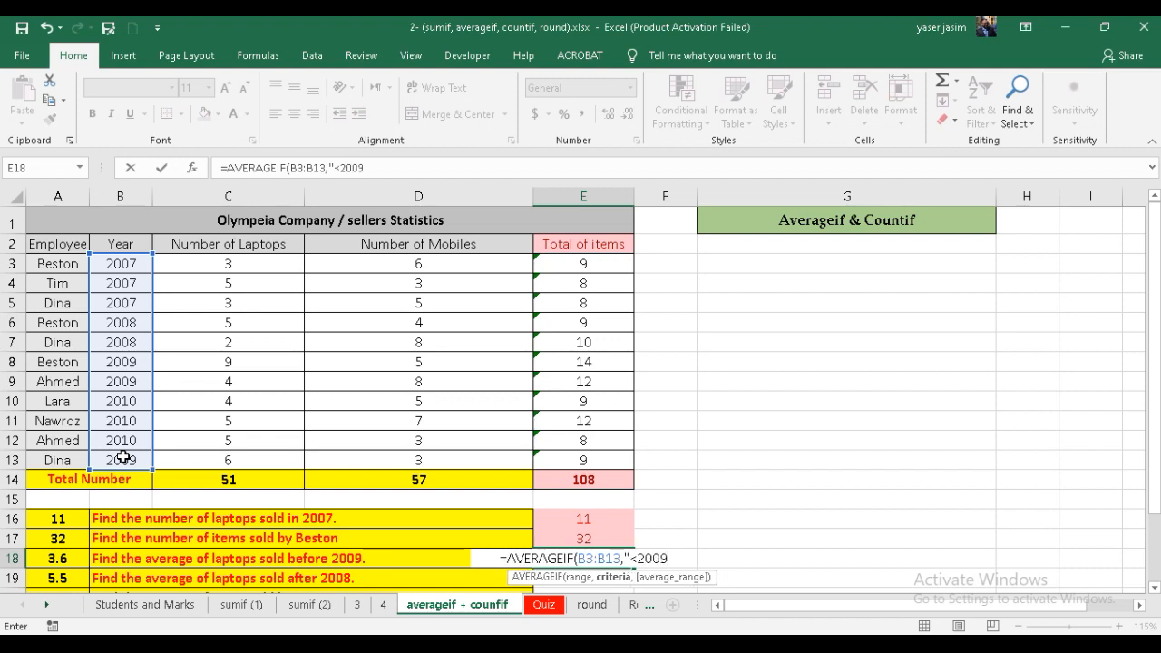
pyautogui.write('"')
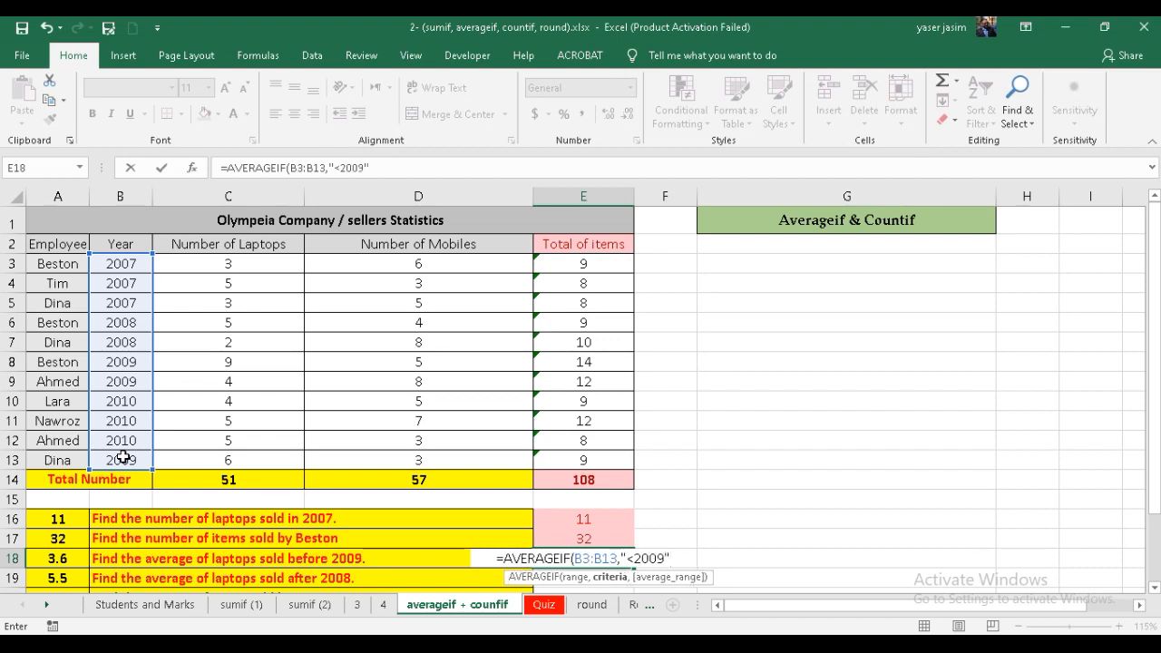
pyautogui.write(',')
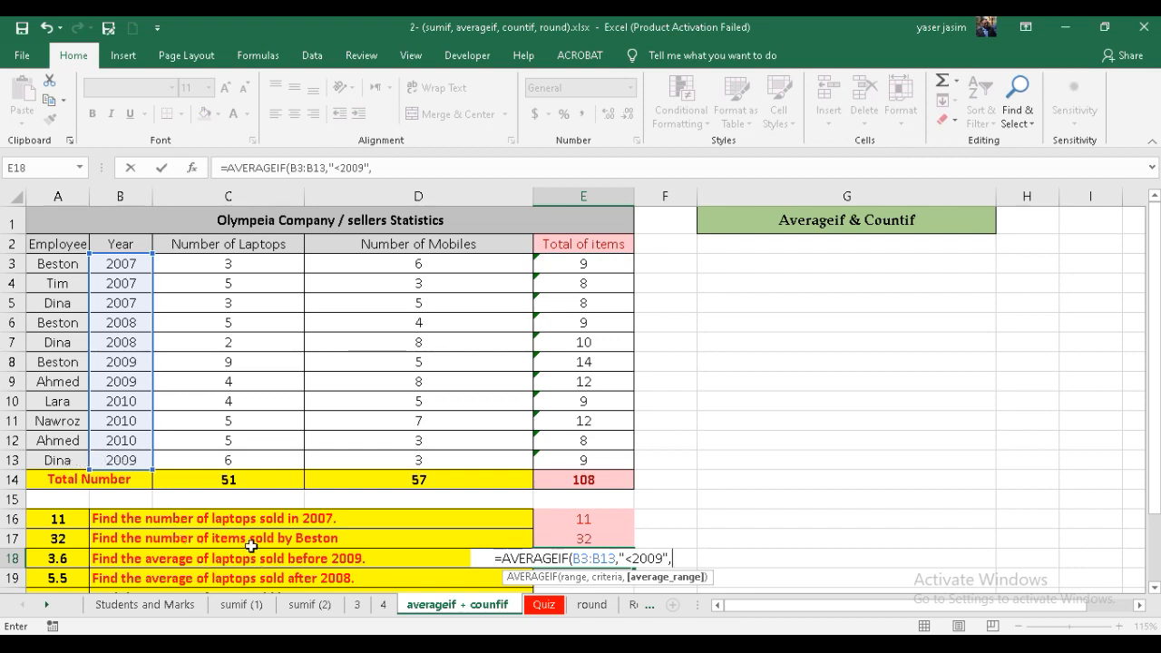
pyautogui.moveTo(263, 269); pyautogui.dragTo(258, 461)
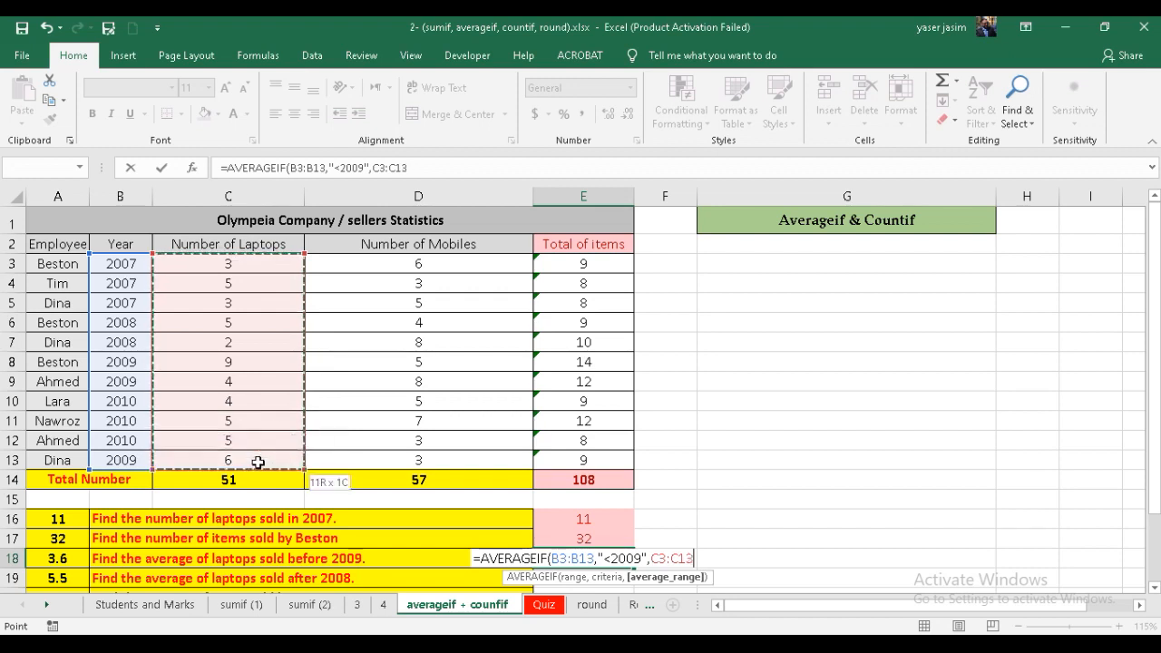
pyautogui.press('Return')
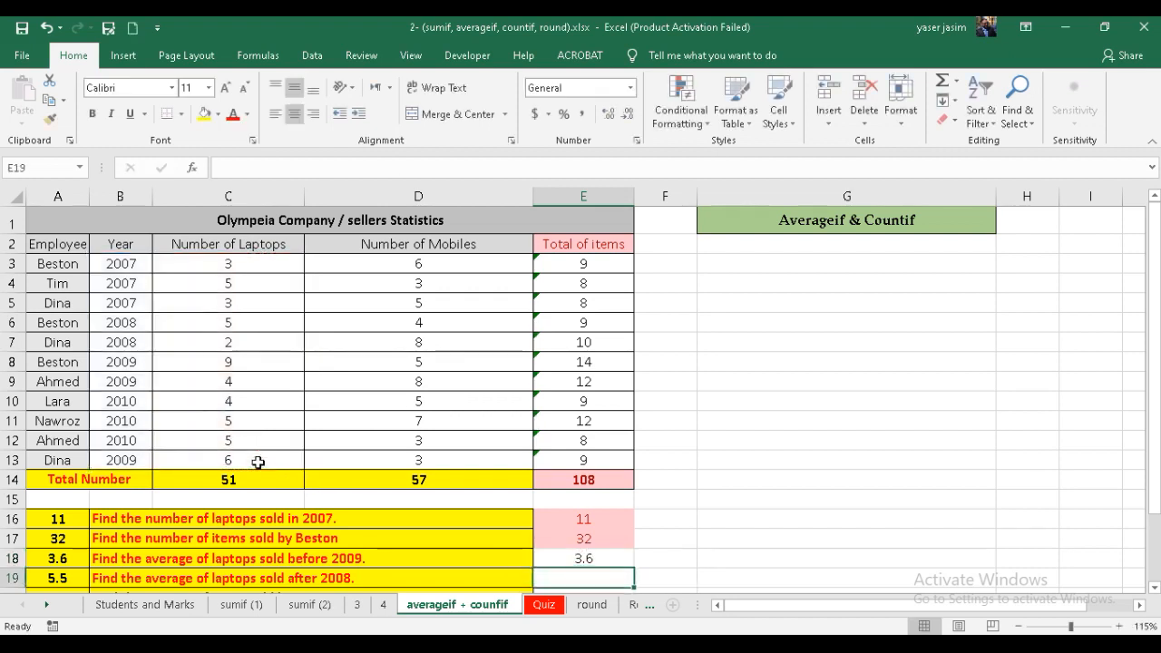
pyautogui.click(575, 559)
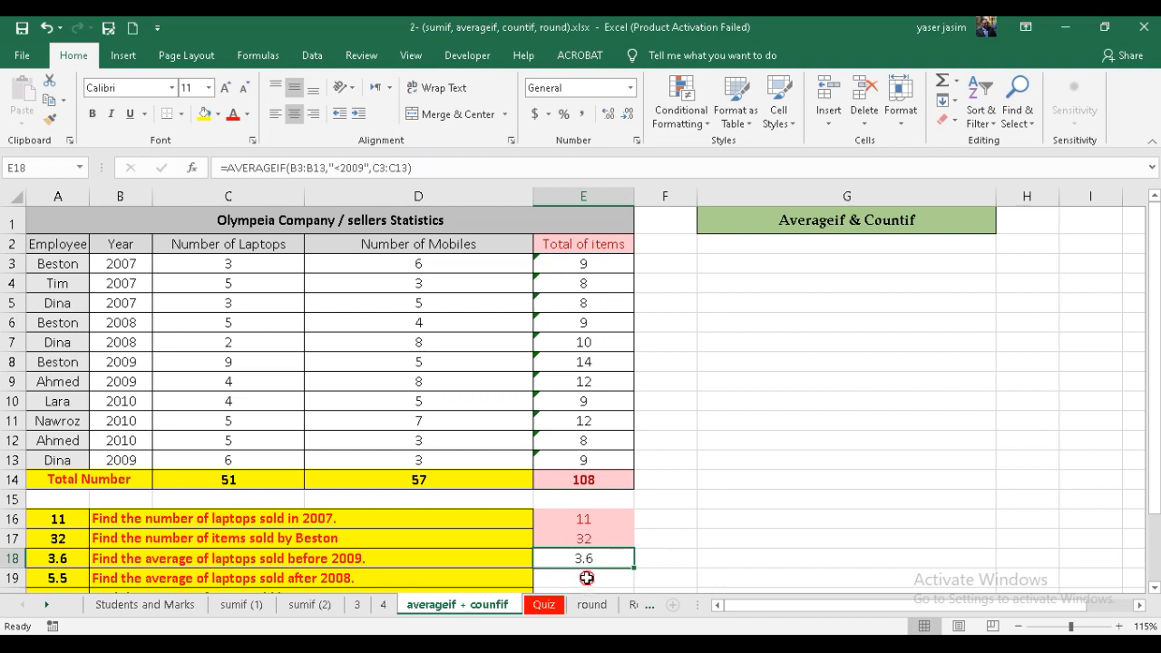
# Enter an AVERAGEIF formula in E19 with years B3:B13 as range, criteria ">2008" and laptop numbers C3:C13 as average range
pyautogui.click(586, 583)
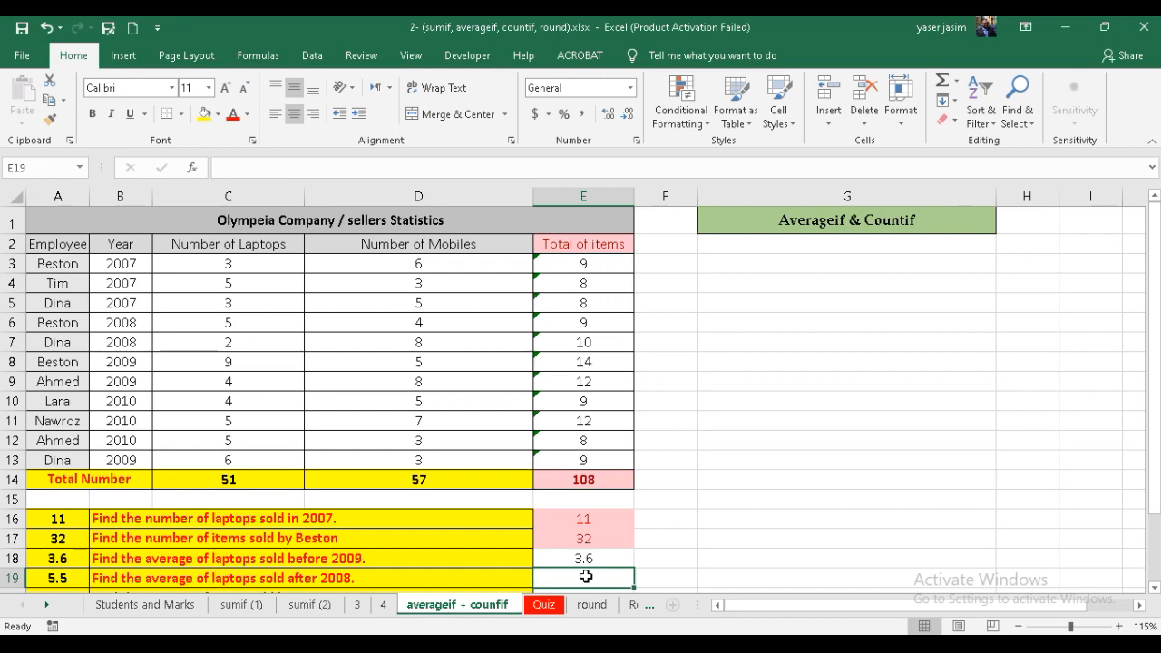
pyautogui.scroll(-1, 586, 577)
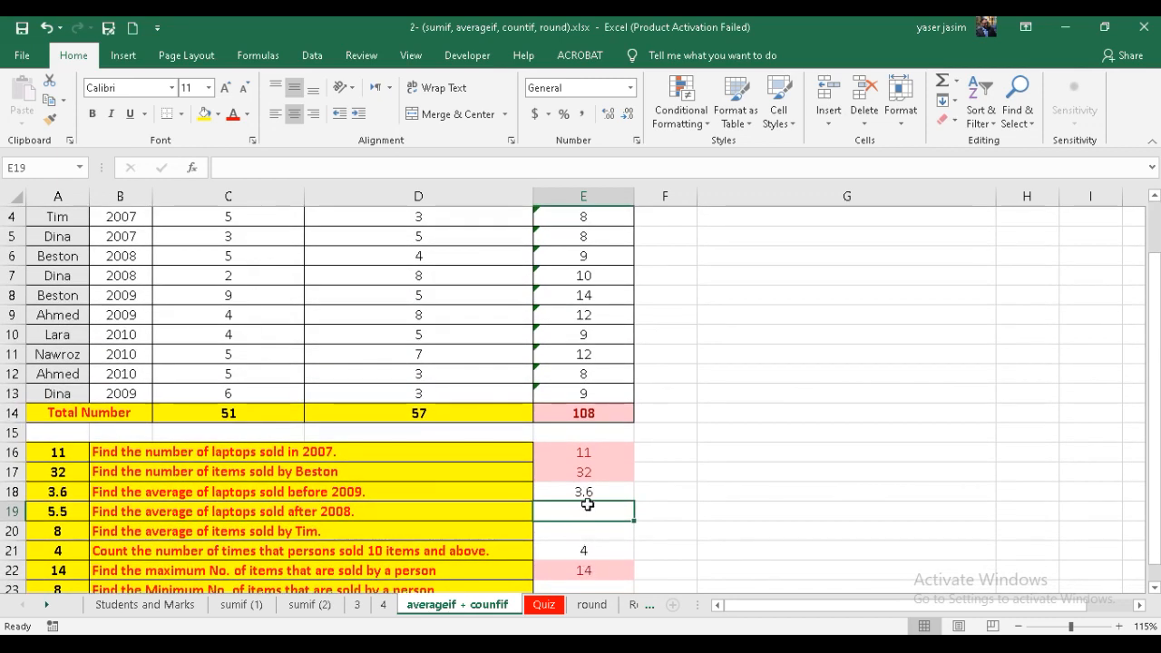
pyautogui.write('=aver')
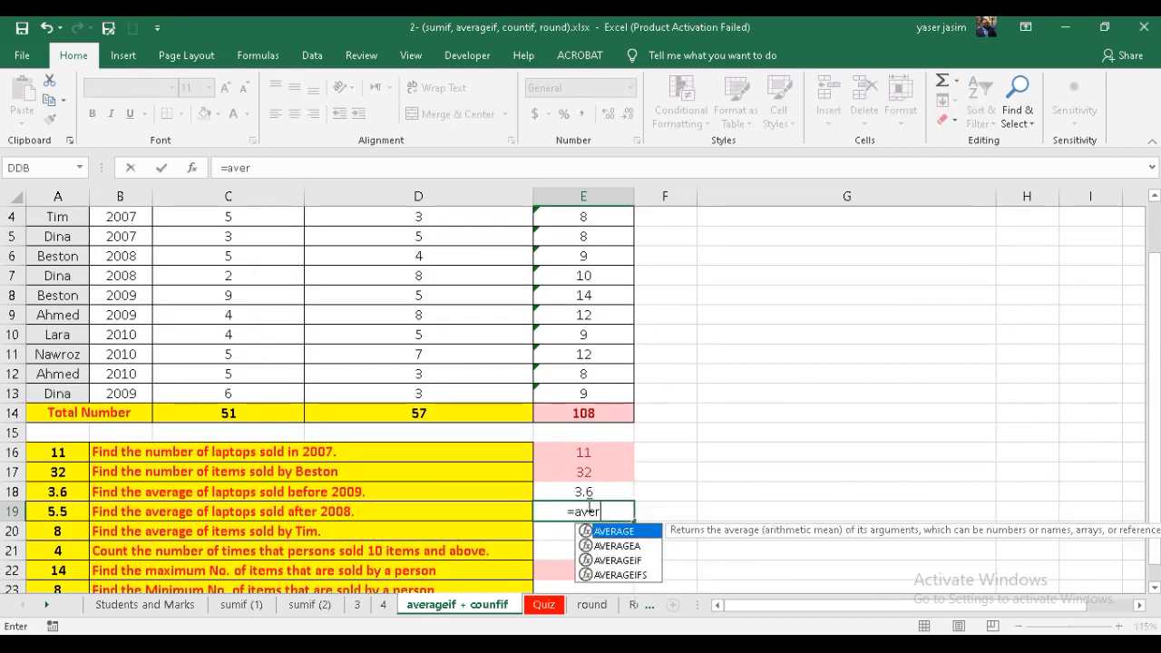
pyautogui.write('age')
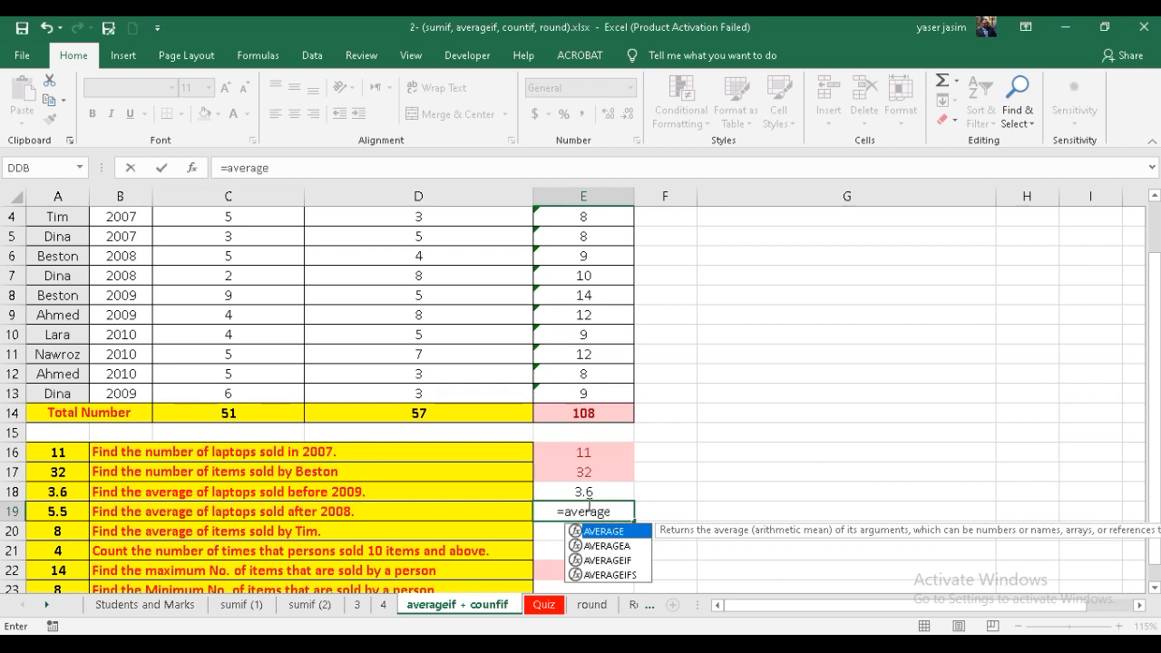
pyautogui.doubleClick(633, 560)
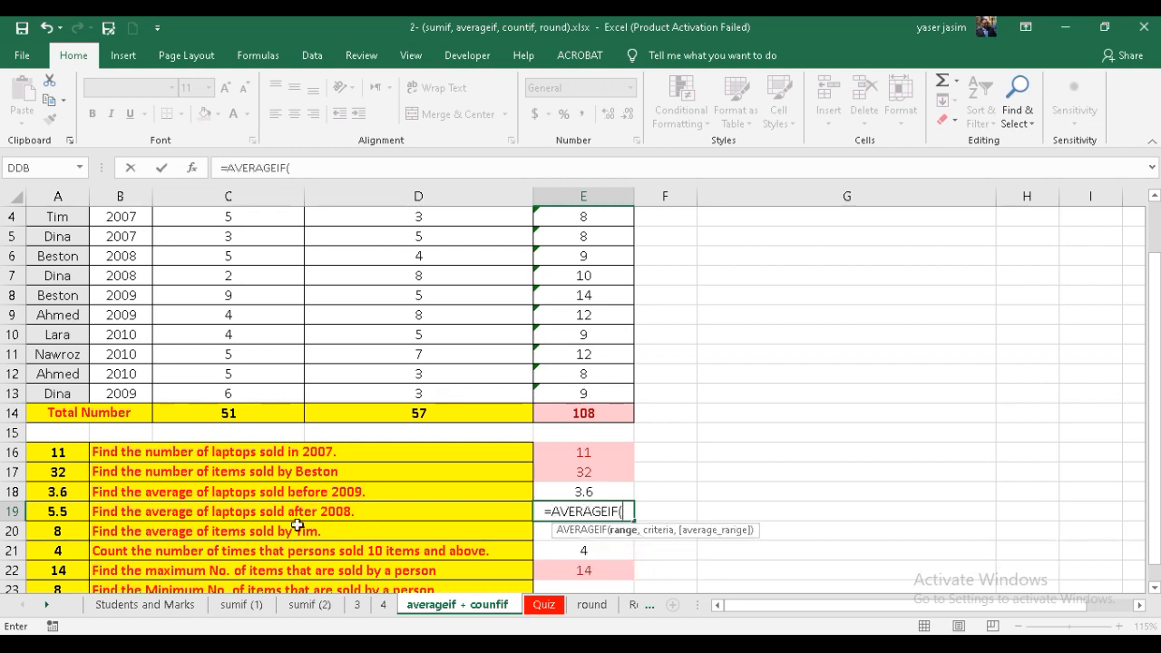
pyautogui.scroll(1, 123, 259)
pyautogui.moveTo(123, 262); pyautogui.dragTo(136, 461)
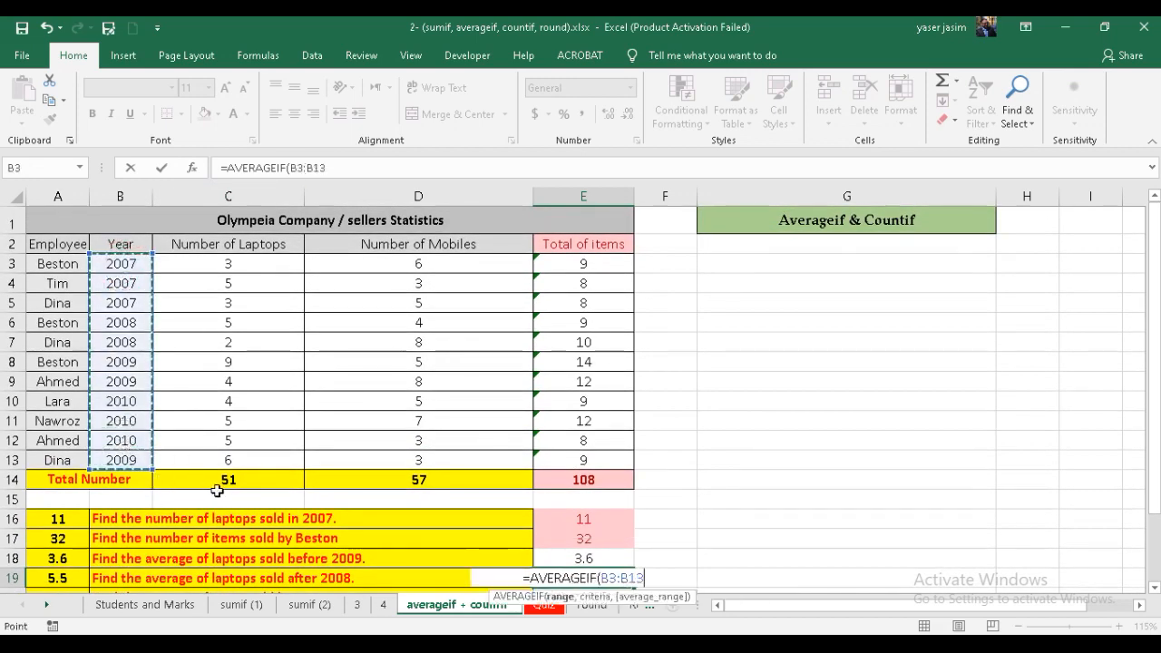
pyautogui.write(',">2008",')
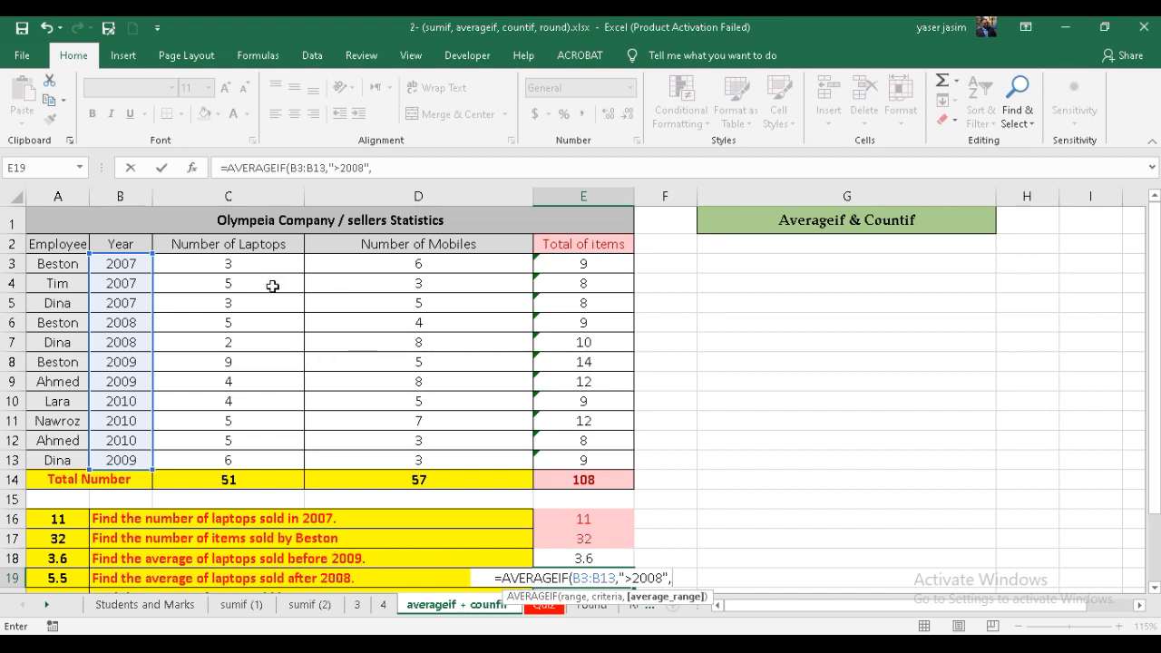
pyautogui.moveTo(224, 264); pyautogui.dragTo(221, 452)
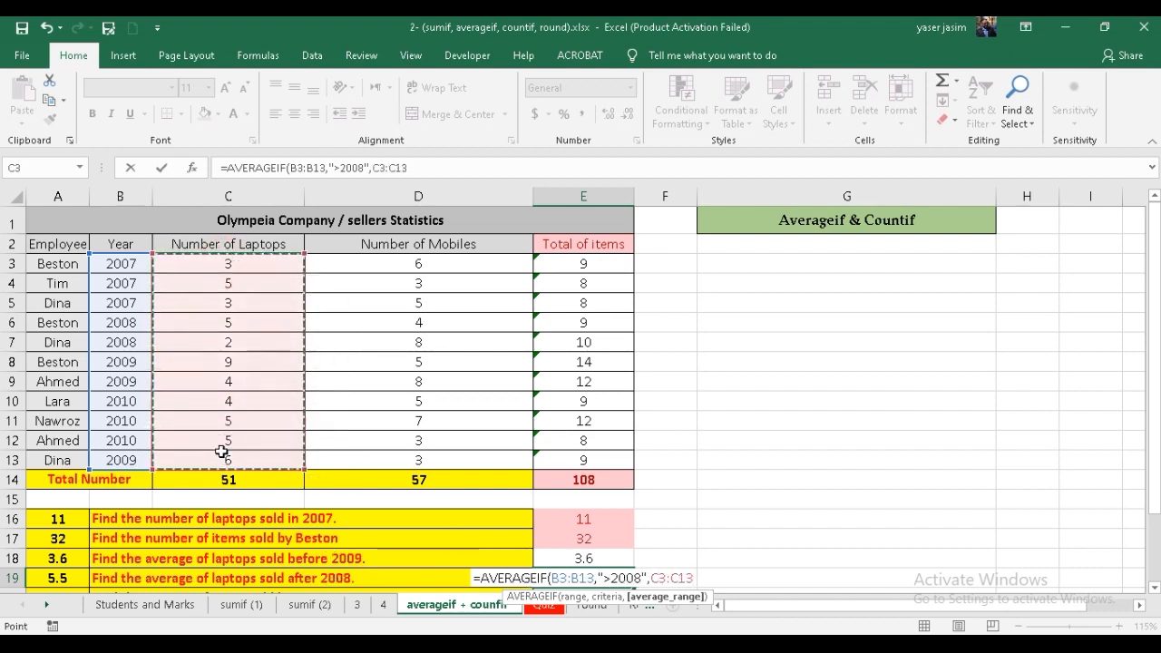
pyautogui.press('Return')
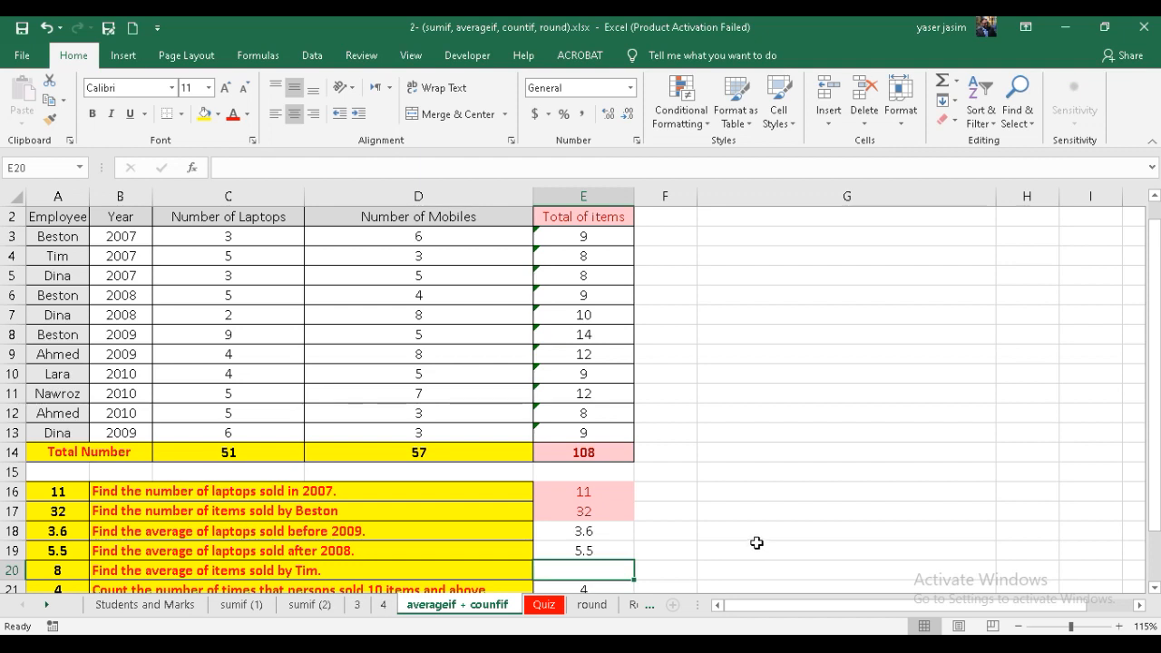
# Enter an AVERAGEIF formula in E20 with employees A3:A13 as range, A4 as criteria and item totals E3:E13 as average range
pyautogui.write('=')
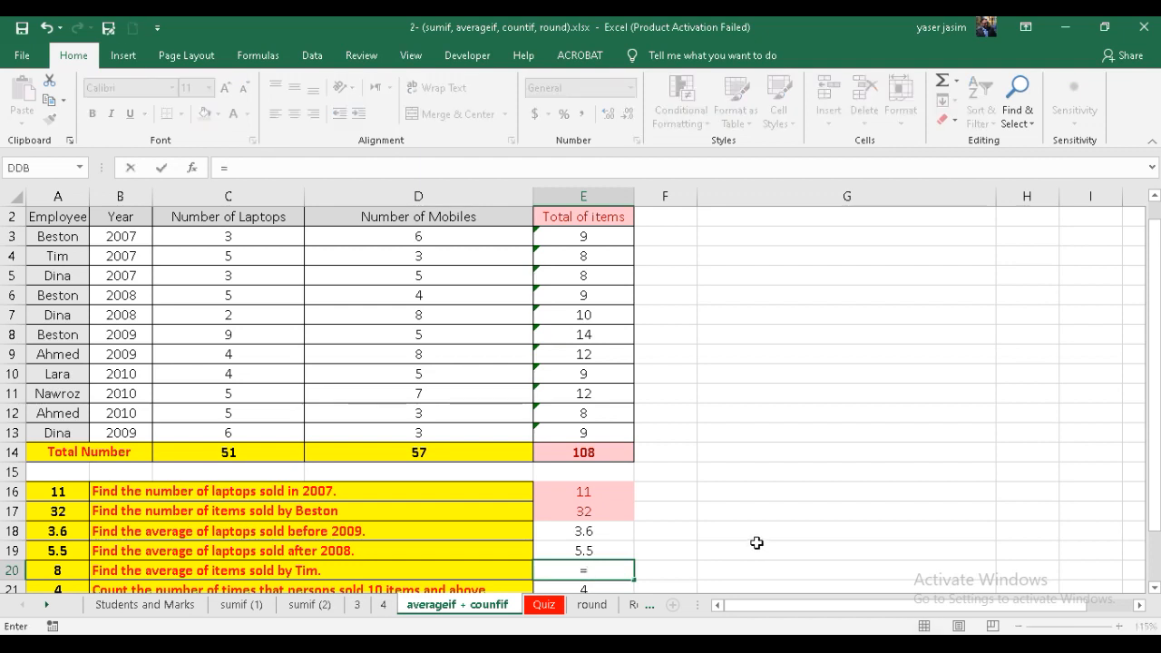
pyautogui.write('average')
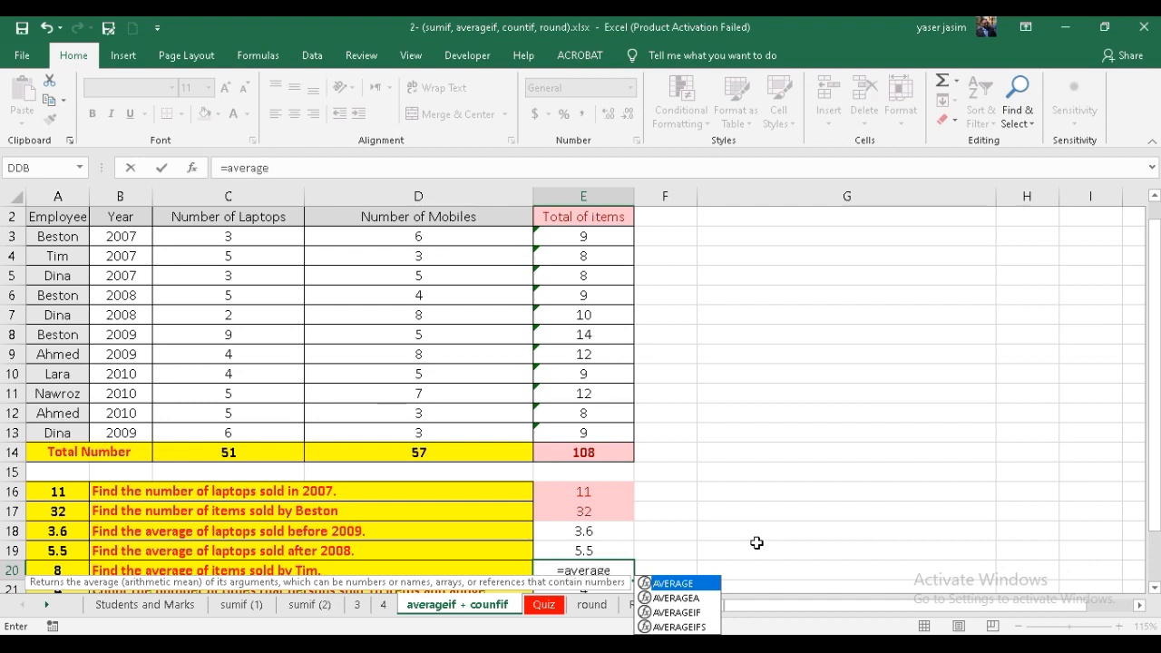
pyautogui.doubleClick(695, 613)
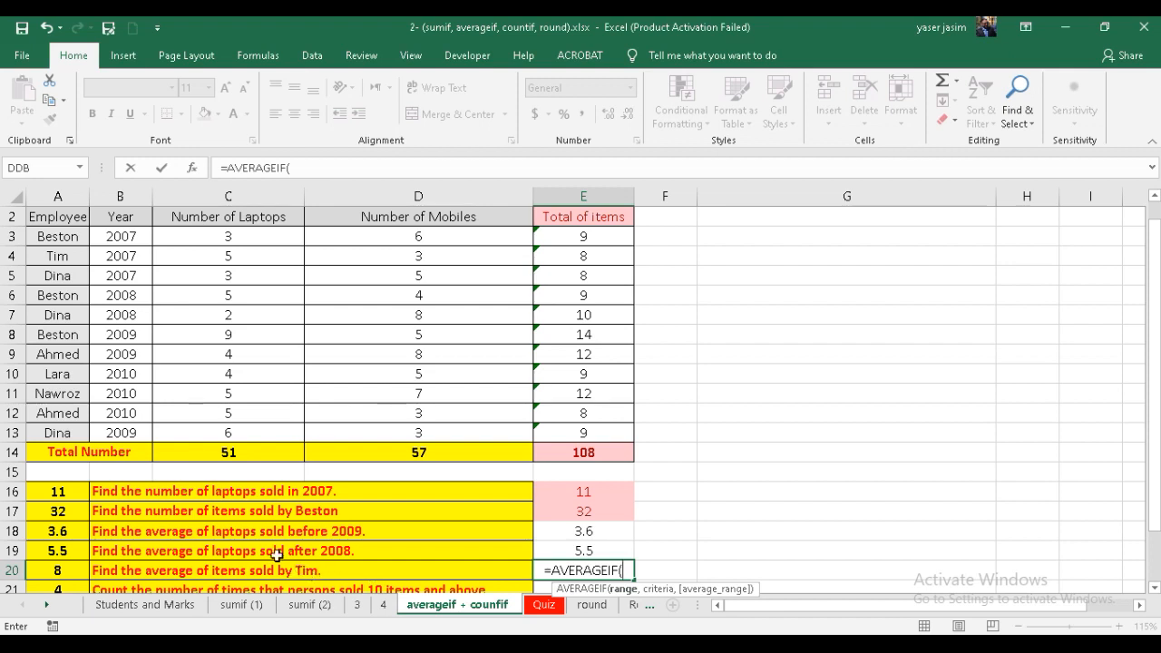
pyautogui.moveTo(58, 240); pyautogui.dragTo(65, 431)
pyautogui.write(',')
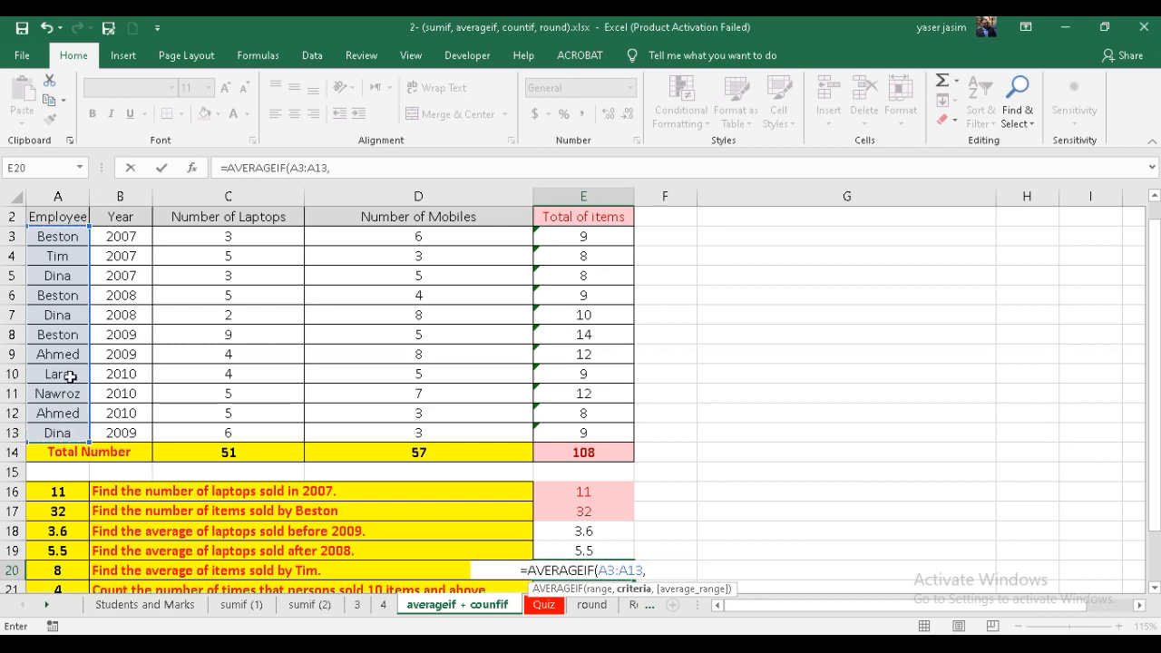
pyautogui.click(55, 258)
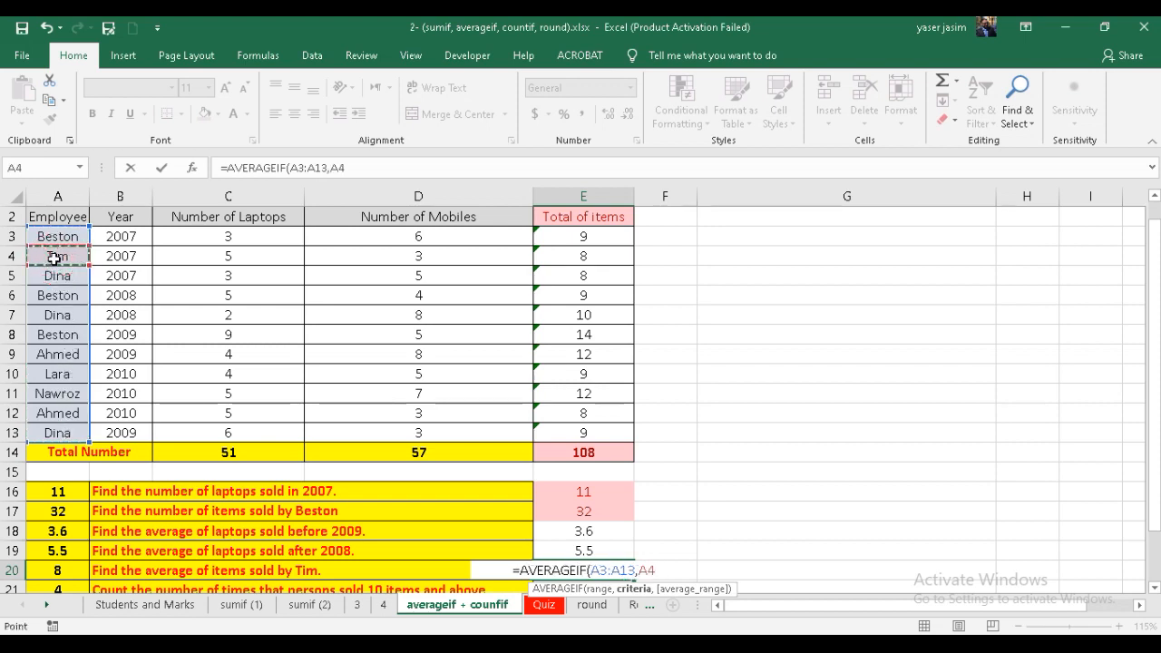
pyautogui.write(',')
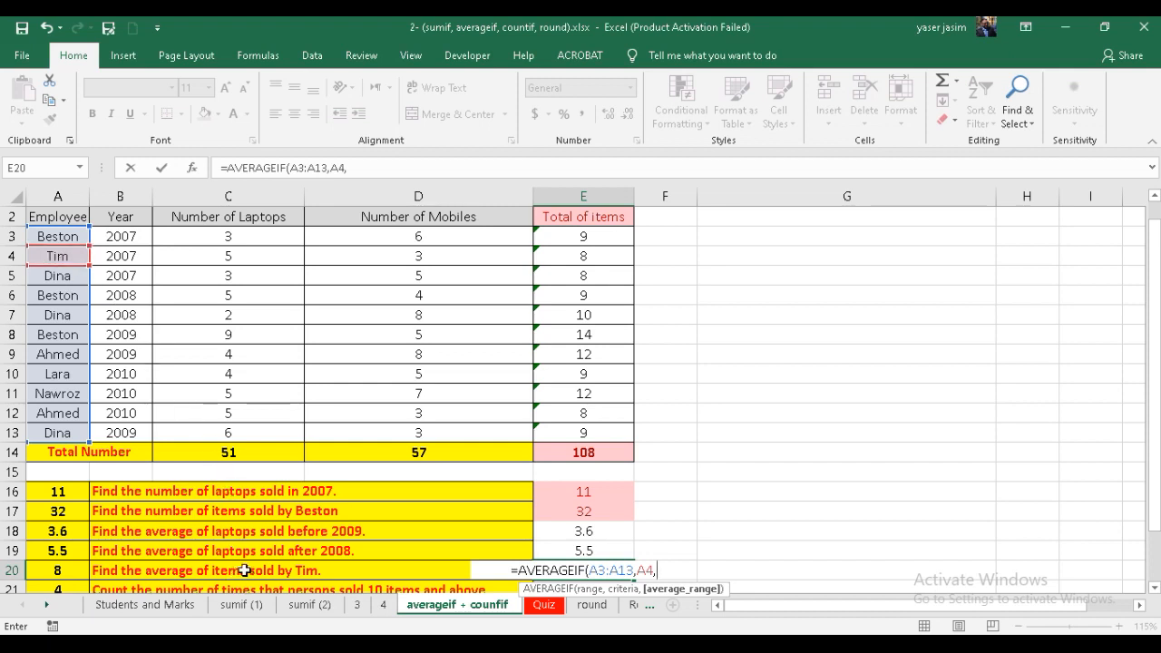
pyautogui.moveTo(583, 236); pyautogui.dragTo(587, 433)
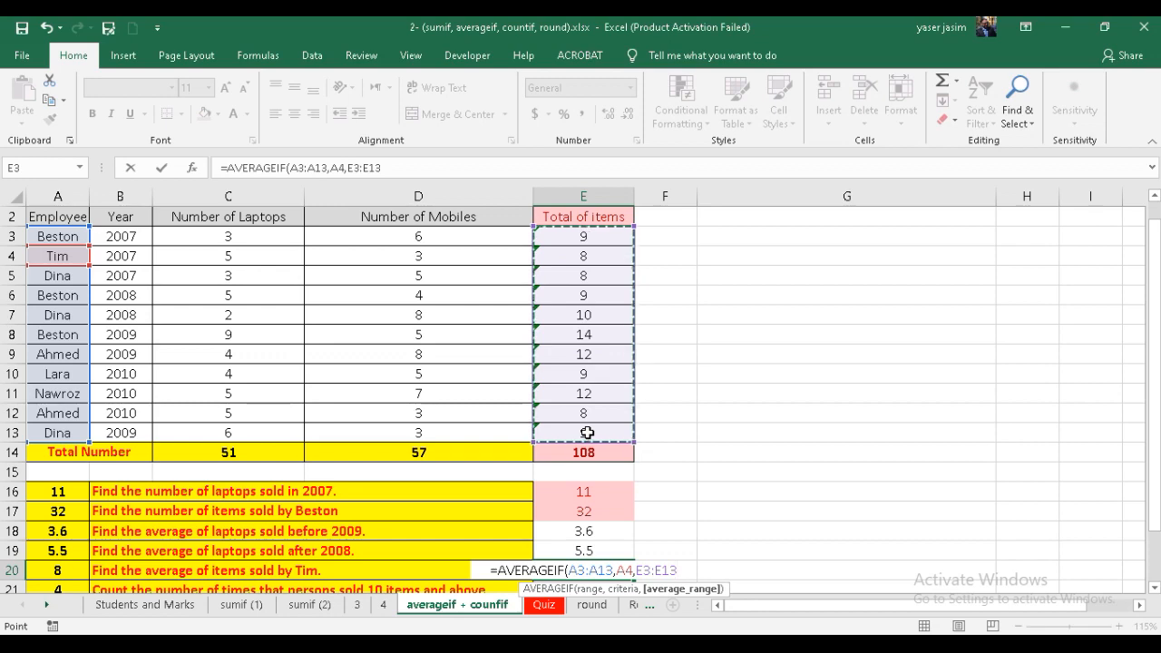
pyautogui.press('Return')
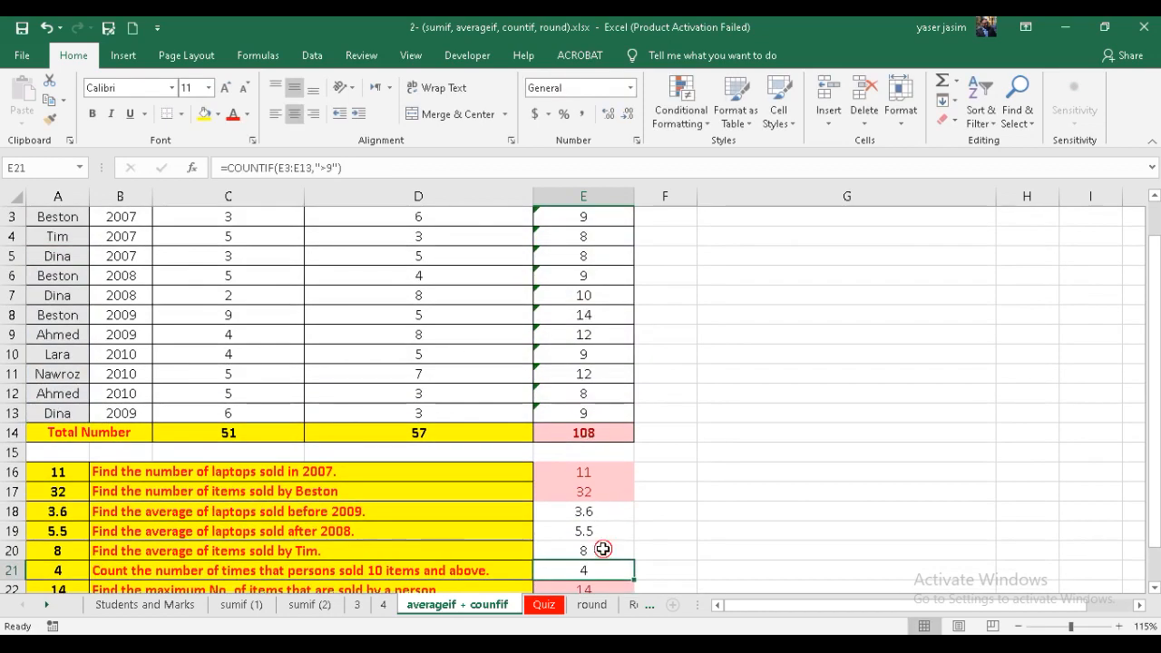
pyautogui.click(603, 549)
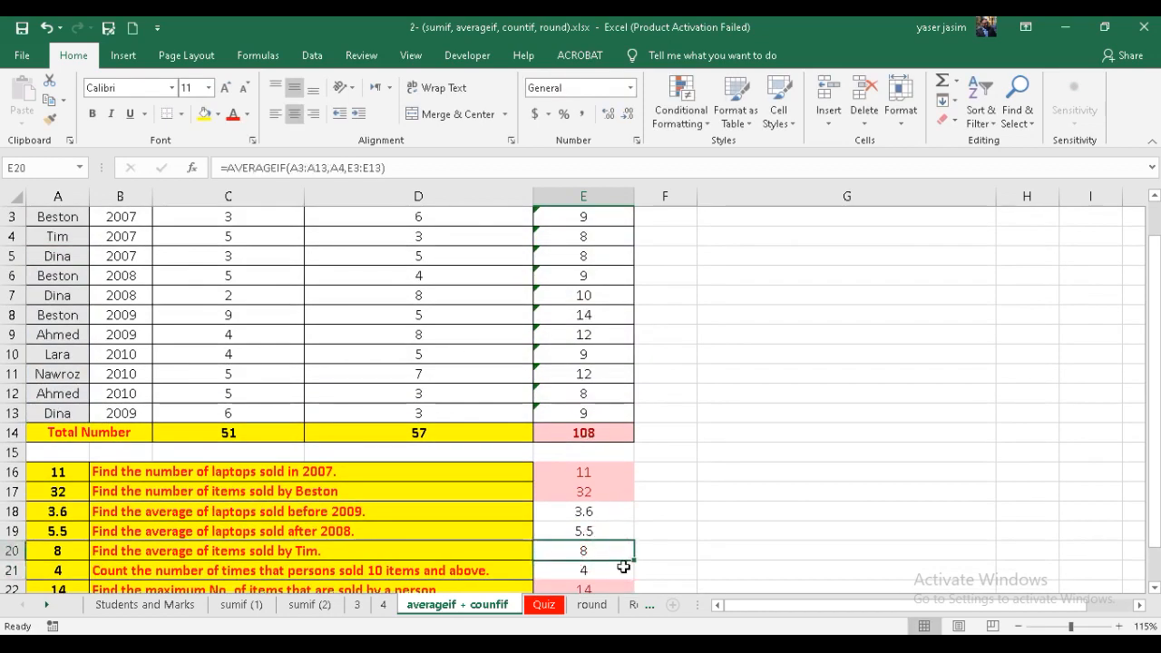
# Clear the existing COUNTIF formula from E21
pyautogui.scroll(1, 623, 566)
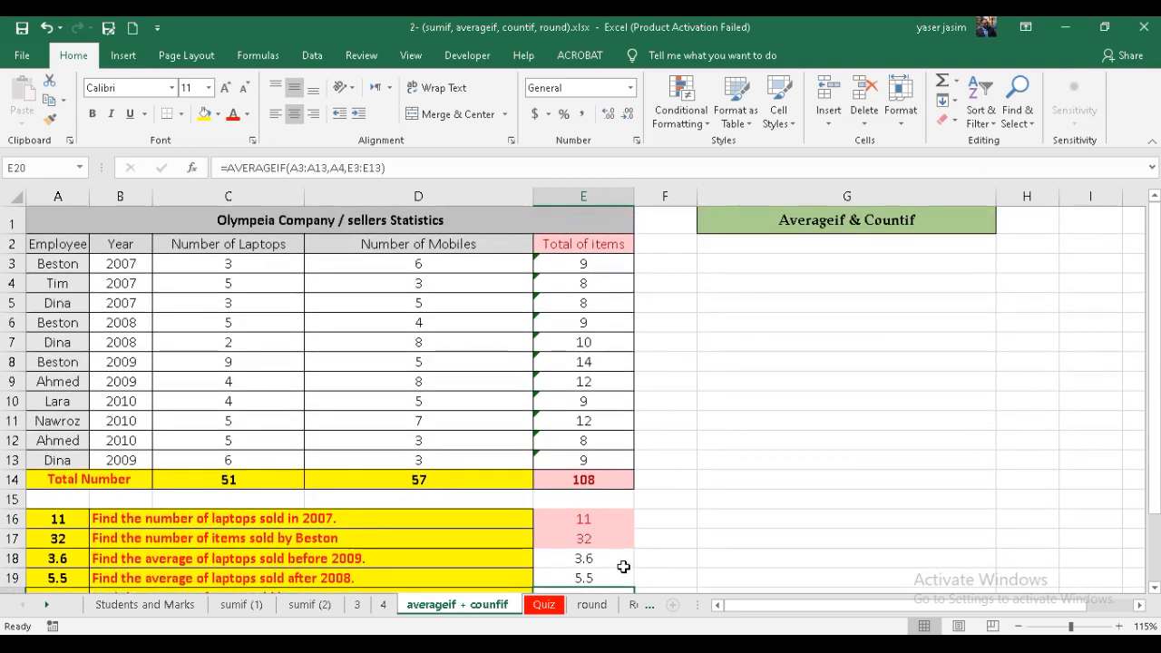
pyautogui.scroll(-2, 623, 566)
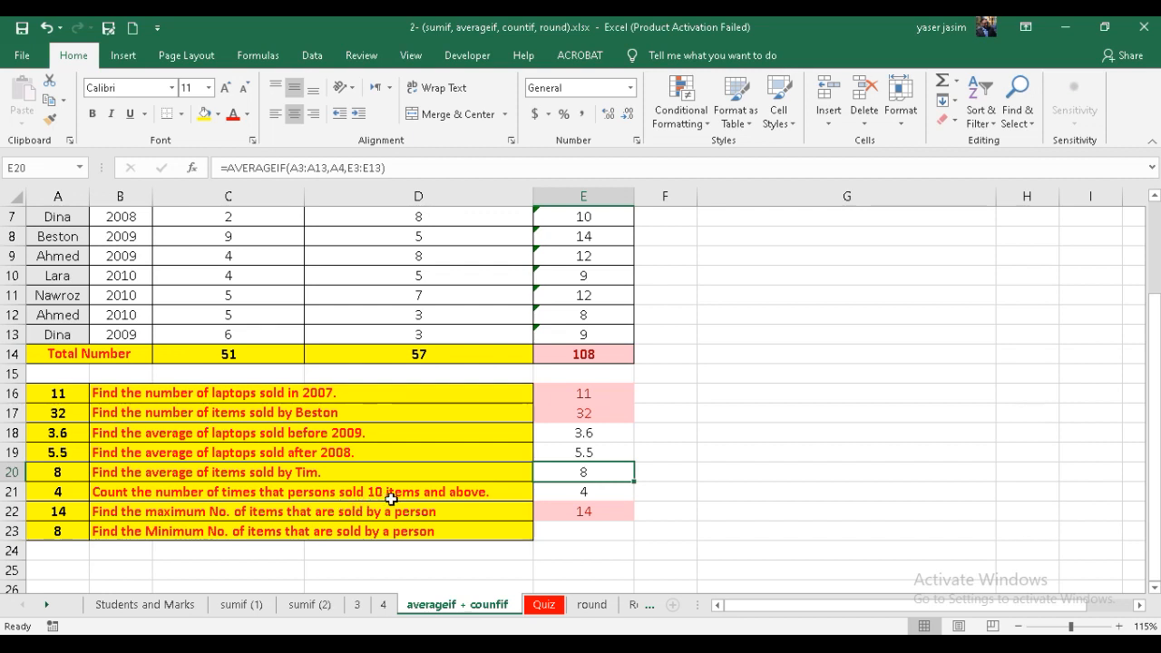
pyautogui.click(568, 492)
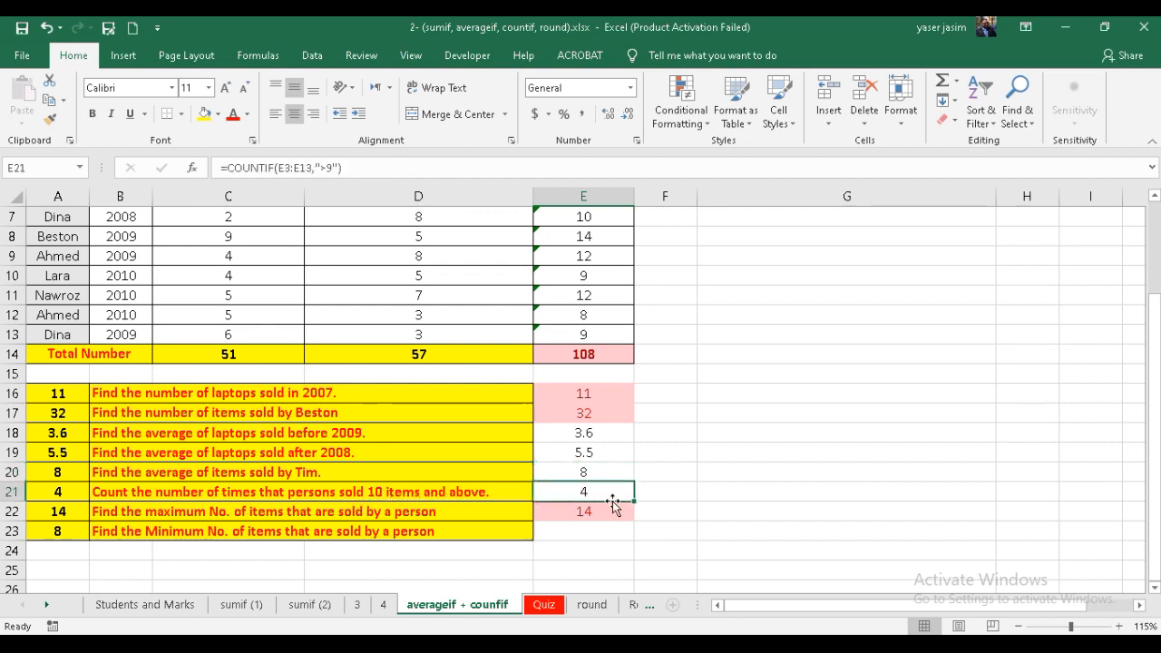
pyautogui.press('Delete')
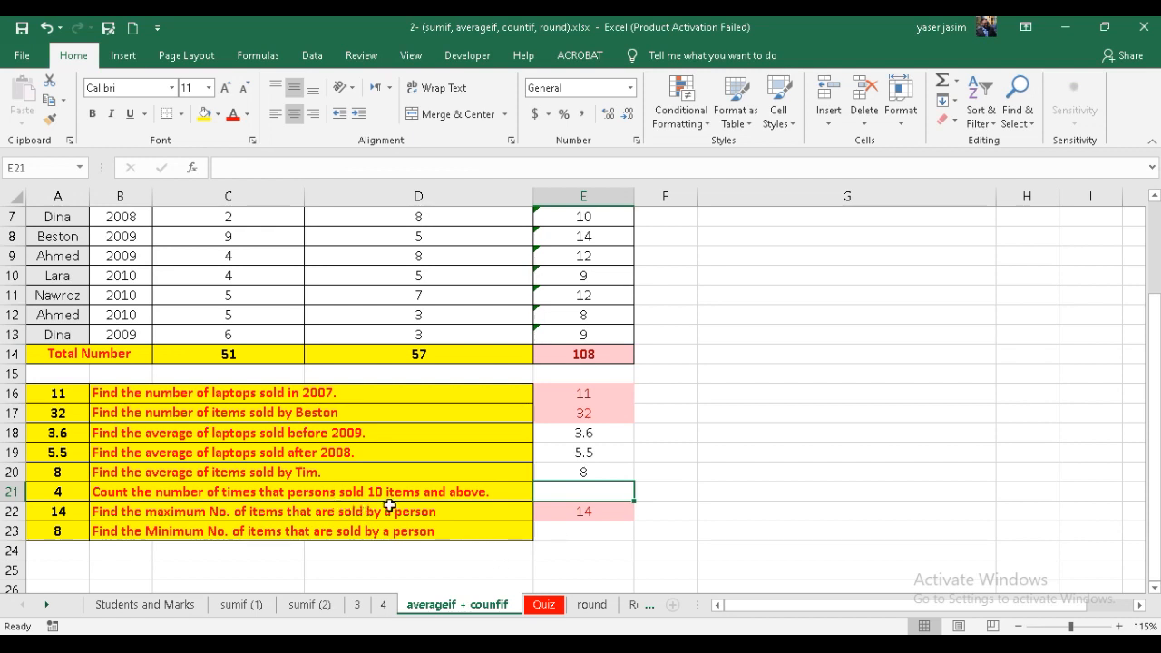
pyautogui.doubleClick(504, 492)
pyautogui.press('BackSpace')
pyautogui.press('BackSpace')
pyautogui.press('BackSpace')
pyautogui.press('BackSpace')
pyautogui.press('BackSpace')
pyautogui.press('BackSpace')
pyautogui.press('BackSpace')
pyautogui.press('BackSpace')
pyautogui.press('BackSpace')
pyautogui.press('BackSpace')
pyautogui.press('BackSpace')
pyautogui.press('BackSpace')
pyautogui.press('BackSpace')
pyautogui.press('BackSpace')
pyautogui.press('BackSpace')
pyautogui.press('BackSpace')
pyautogui.press('BackSpace')
pyautogui.press('BackSpace')
pyautogui.press('BackSpace')
pyautogui.press('BackSpace')
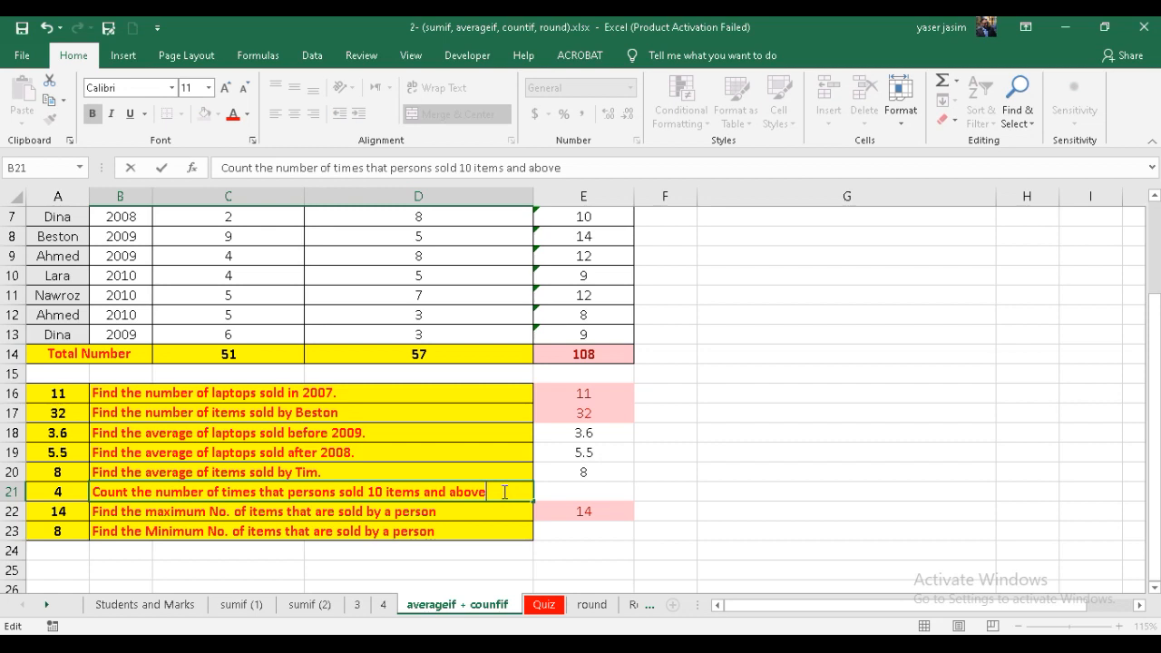
pyautogui.press('BackSpace')
pyautogui.press('BackSpace')
pyautogui.press('BackSpace')
pyautogui.press('BackSpace')
pyautogui.press('BackSpace')
pyautogui.press('BackSpace')
pyautogui.press('BackSpace')
pyautogui.press('BackSpace')
pyautogui.press('BackSpace')
pyautogui.press('BackSpace')
pyautogui.press('BackSpace')
pyautogui.press('BackSpace')
pyautogui.press('BackSpace')
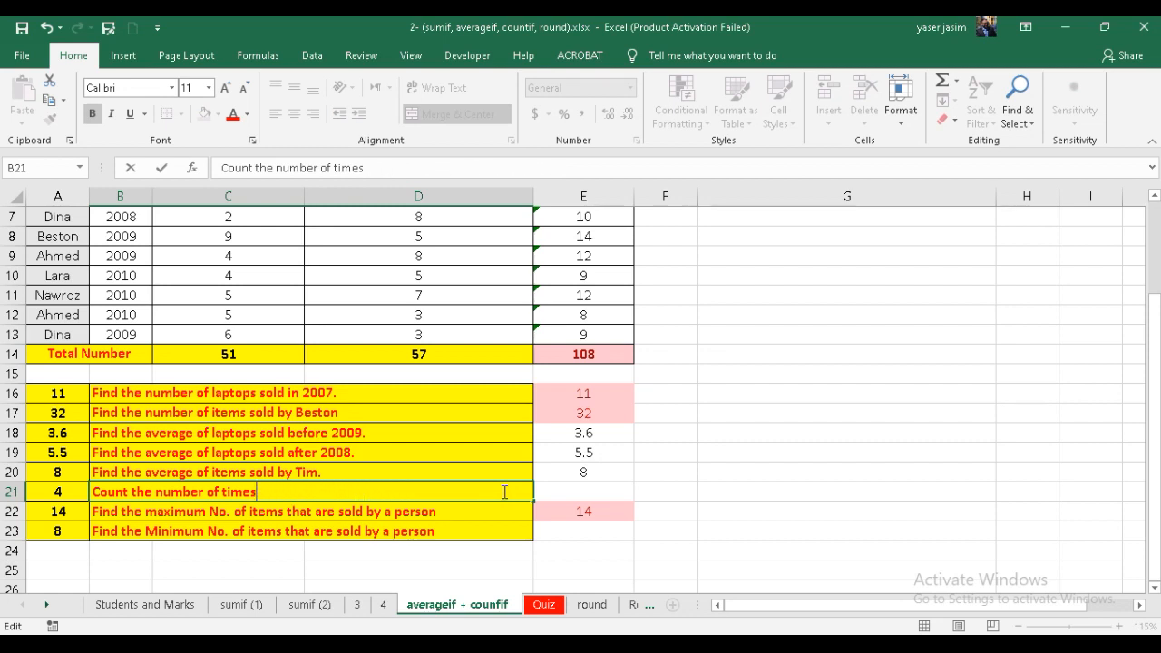
pyautogui.press('BackSpace')
pyautogui.press('BackSpace')
pyautogui.press('BackSpace')
pyautogui.write('items')
pyautogui.hotkey('ctrl', 'z')
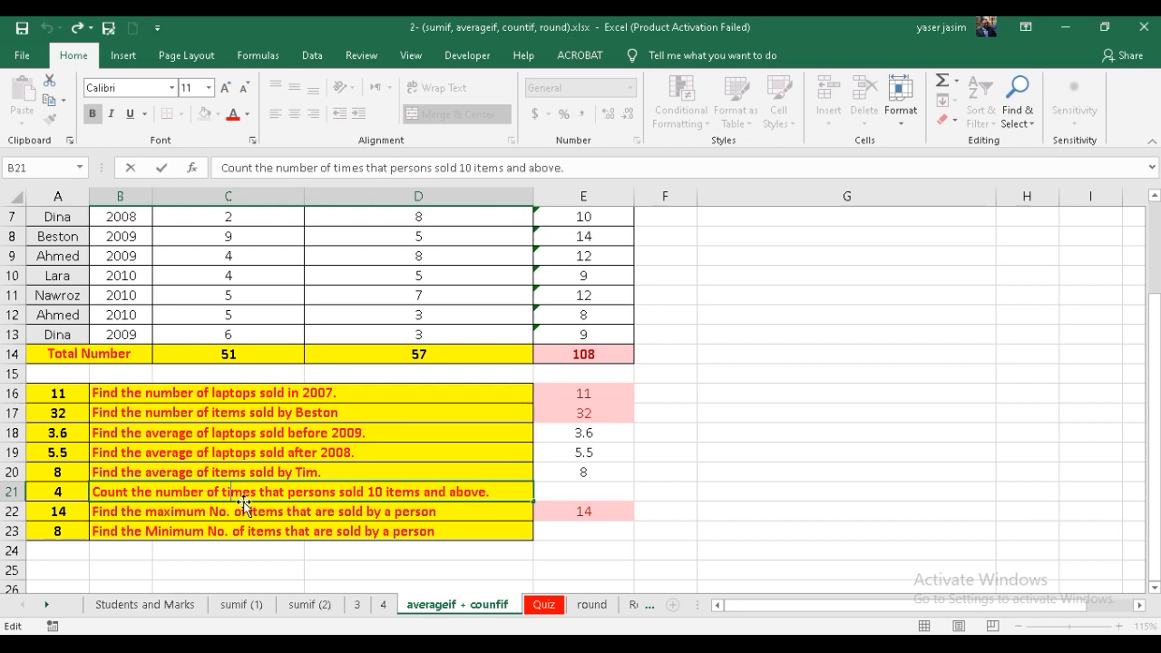
# Change the word "times" to "itmes" in the count question in B21
pyautogui.press('BackSpace')
pyautogui.press('BackSpace')
pyautogui.write('it')
pyautogui.click(615, 492)
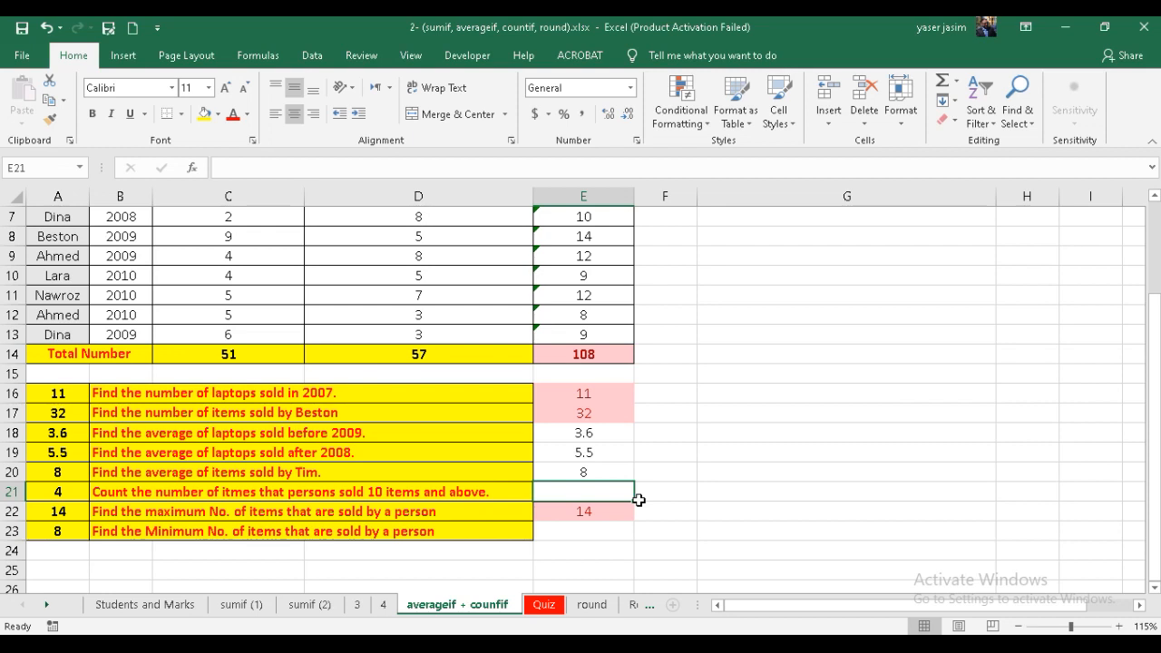
# Begin a COUNTIF formula in E21 with the item totals E3:E13 as the range
pyautogui.write('=')
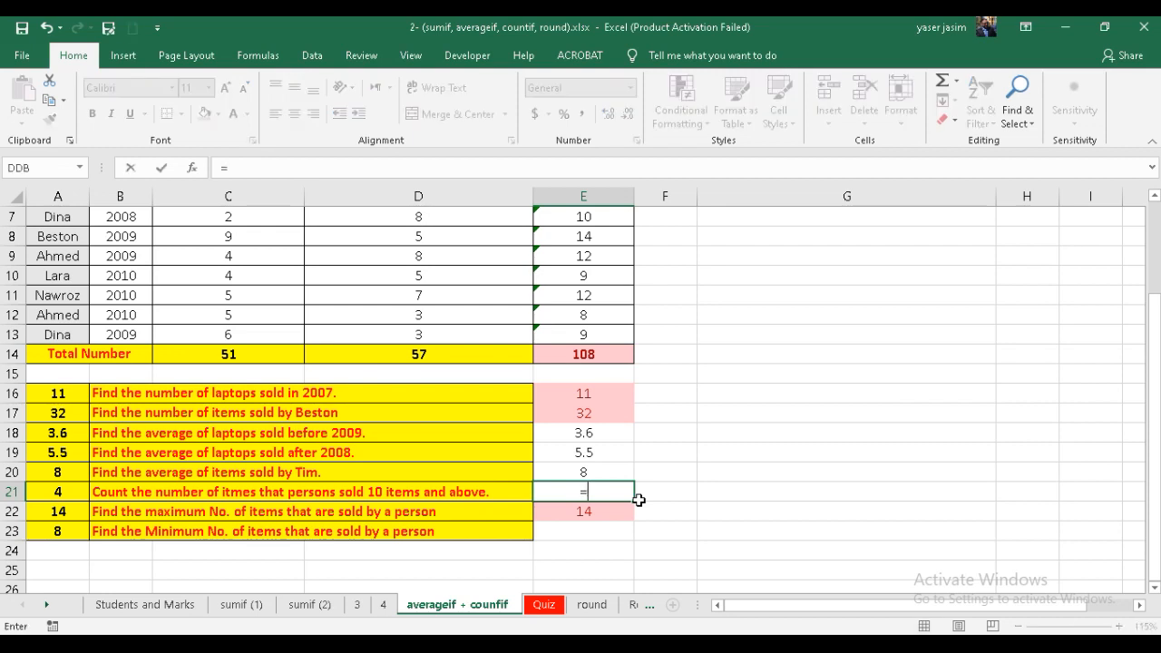
pyautogui.write('count')
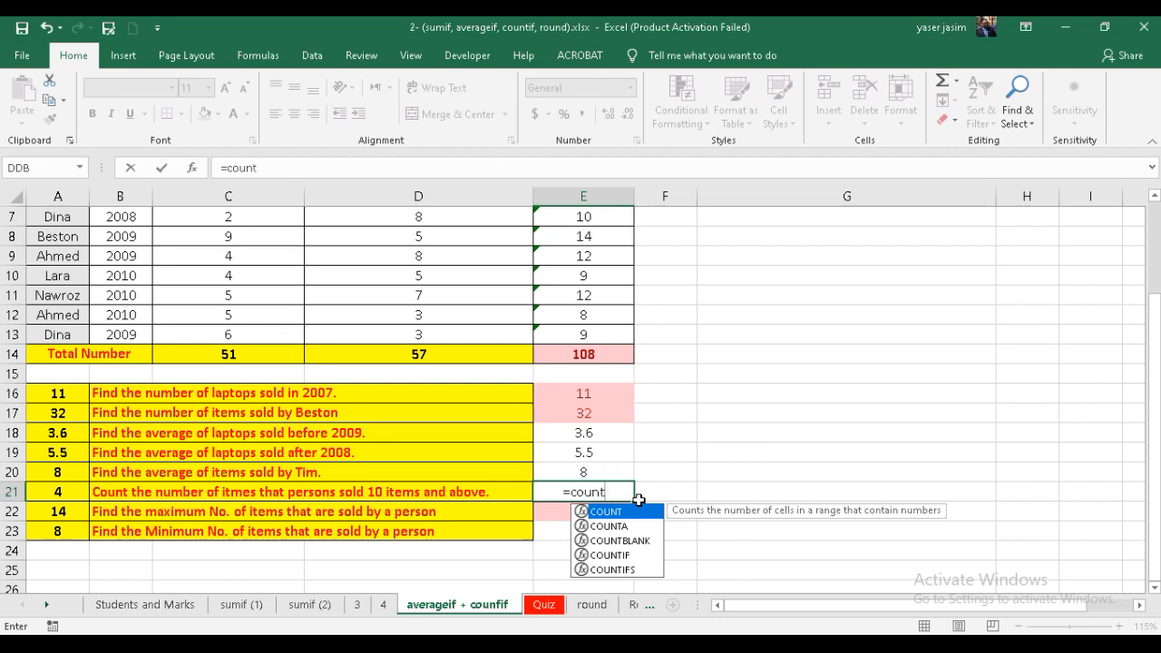
pyautogui.write('if')
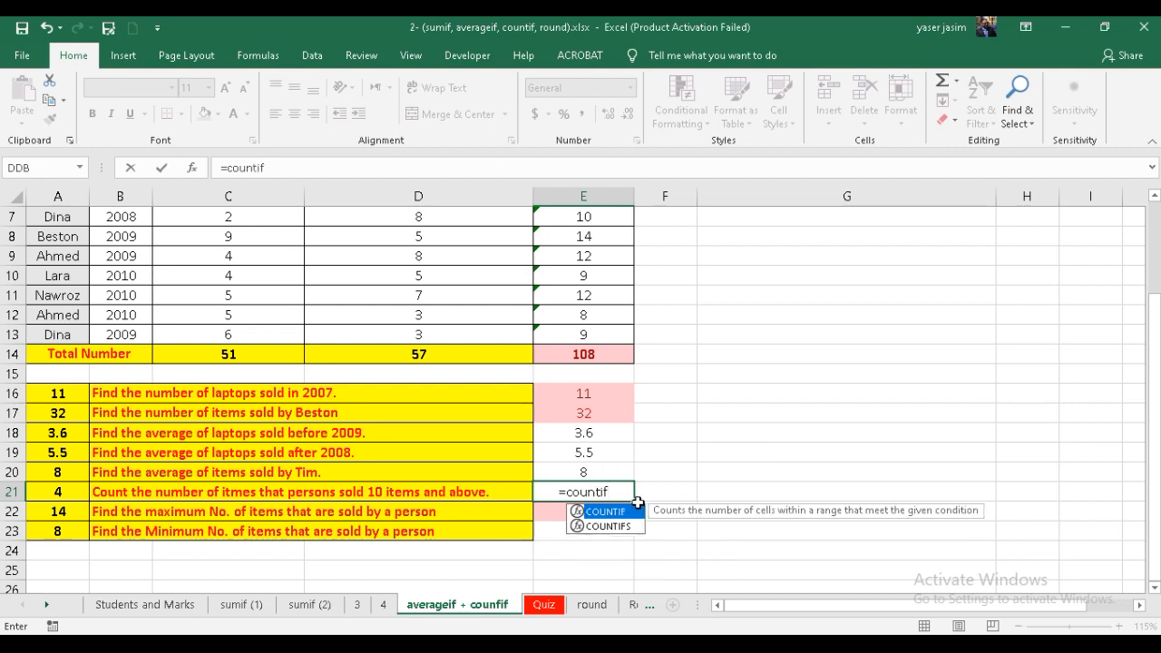
pyautogui.press('Tab')
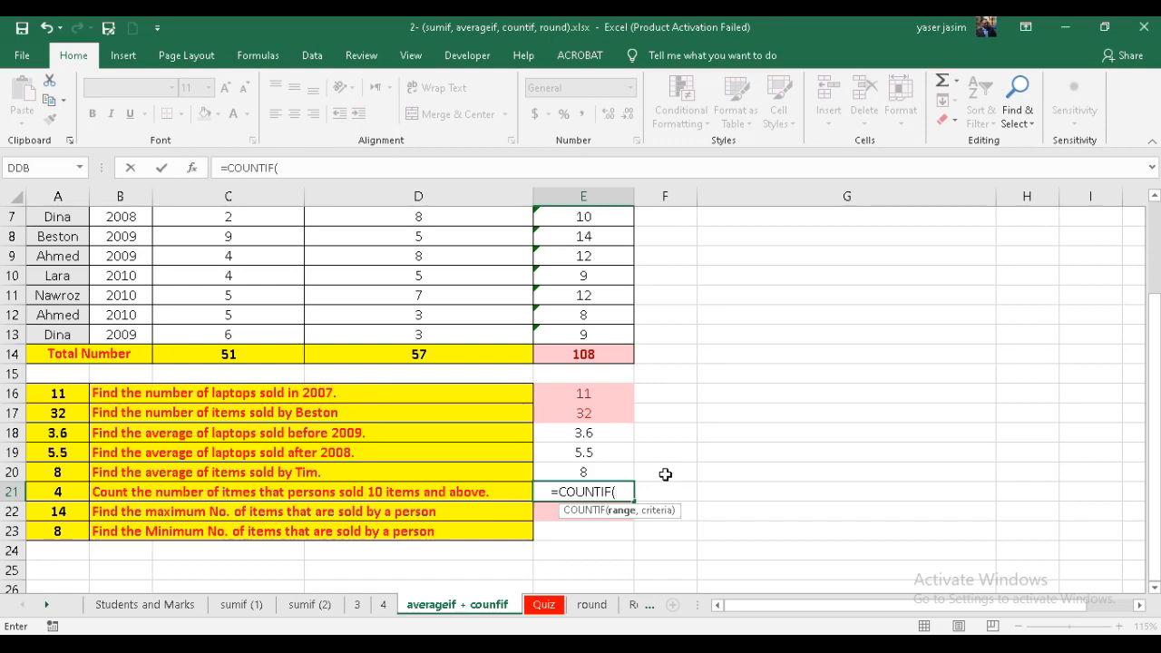
pyautogui.scroll(2, 608, 363)
pyautogui.moveTo(585, 264); pyautogui.dragTo(585, 460)
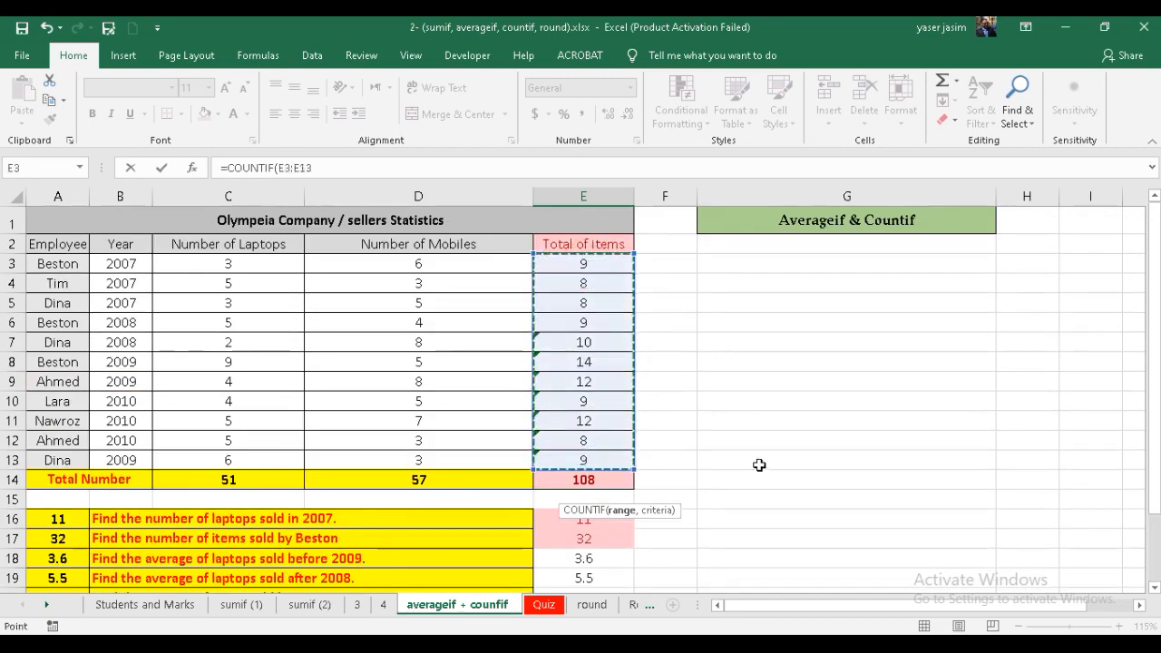
pyautogui.scroll(-1, 770, 418)
pyautogui.scroll(-1, 770, 418)
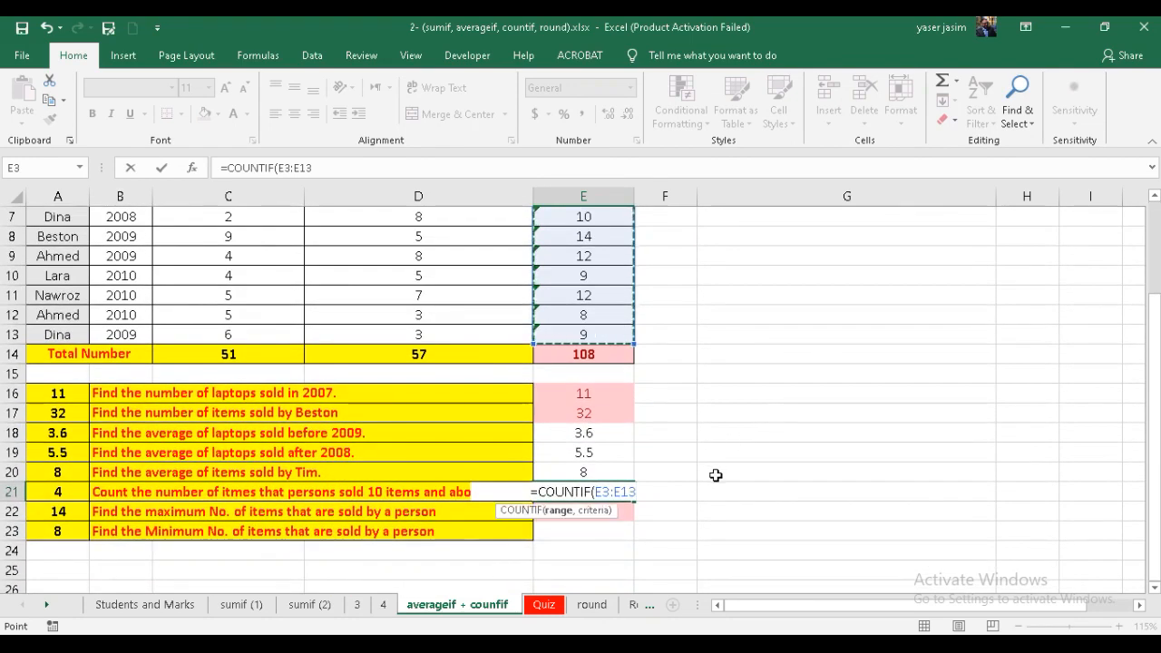
# Complete the COUNTIF formula in E21 with the criteria ">9"
pyautogui.write(',')
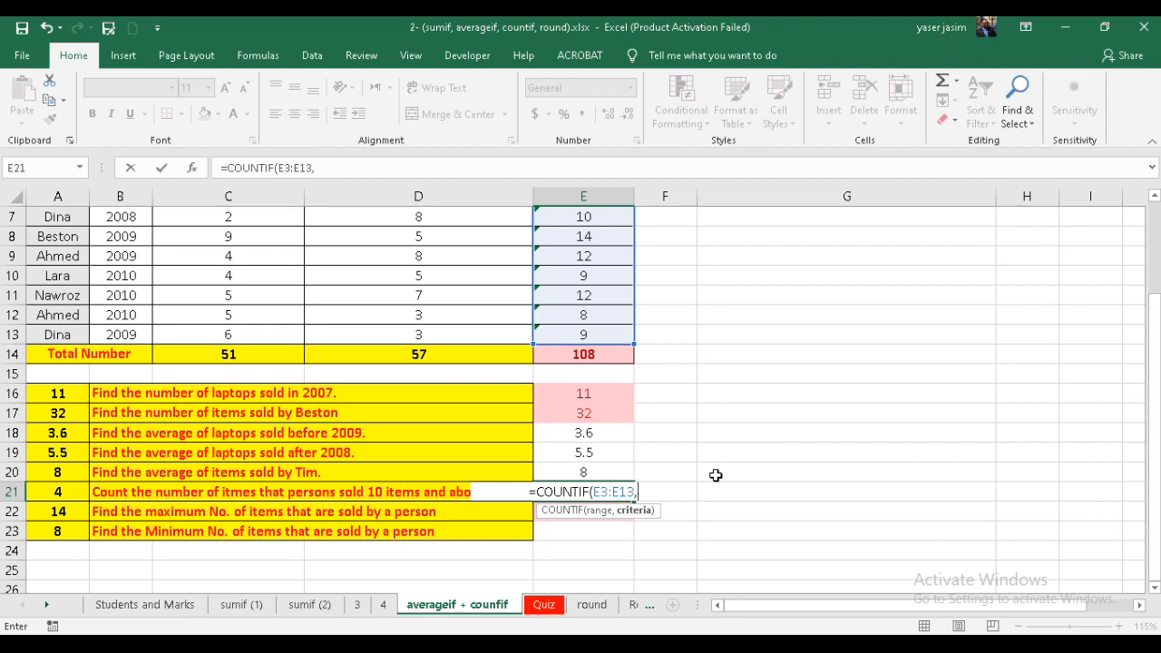
pyautogui.write('>')
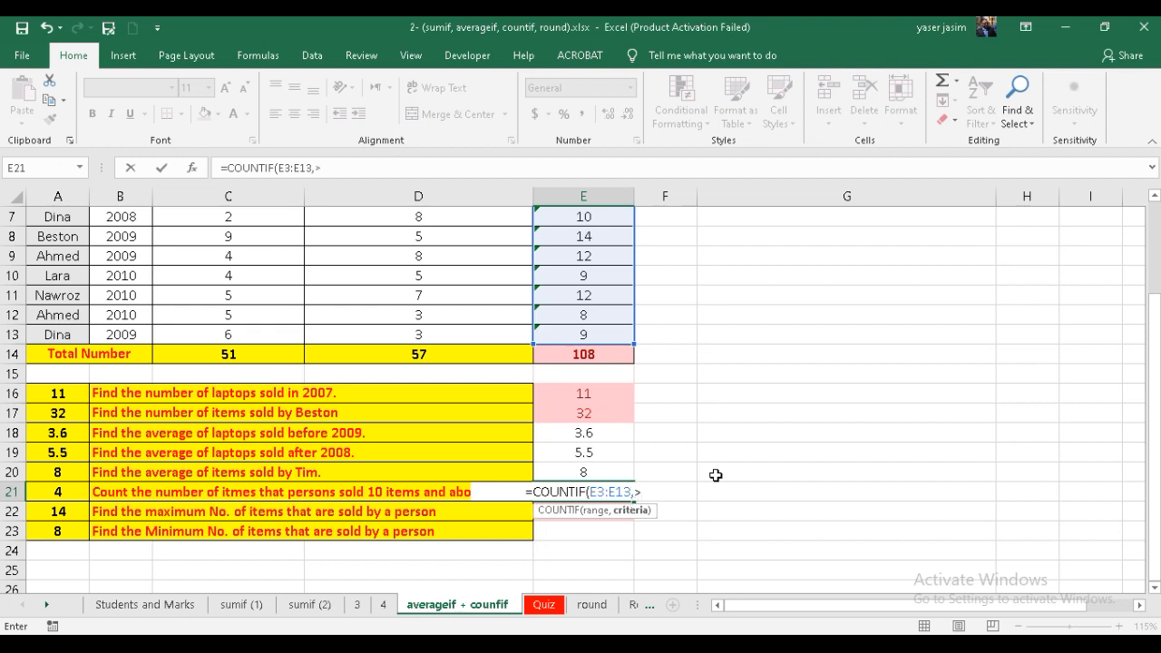
pyautogui.press('BackSpace')
pyautogui.write('"')
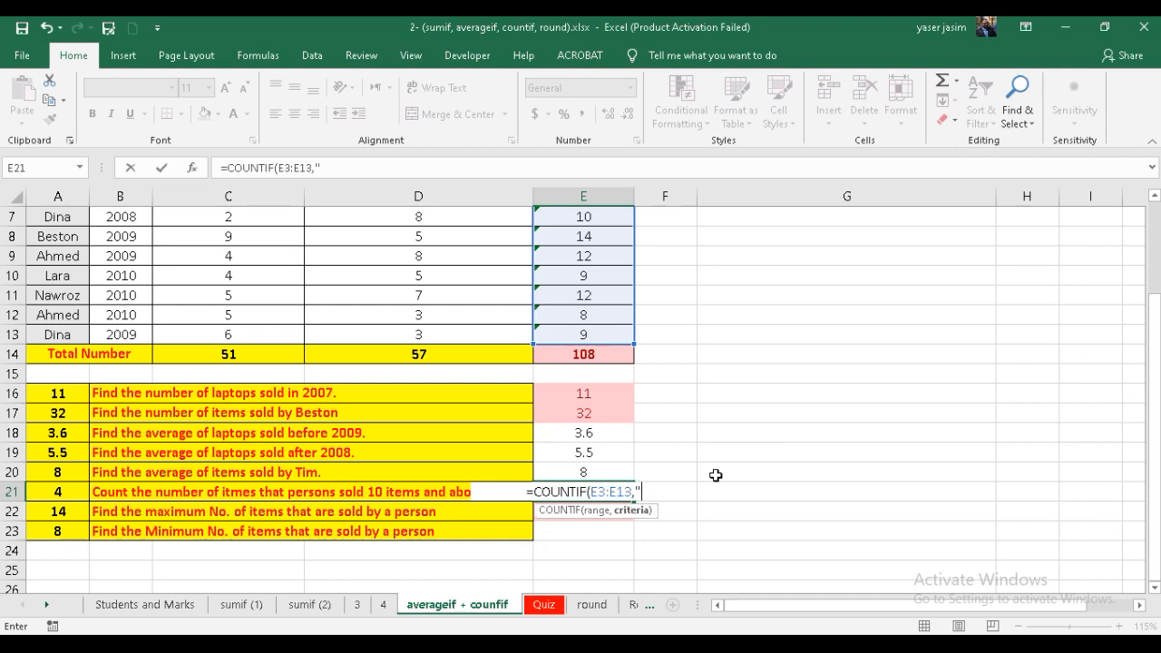
pyautogui.write('>9"')
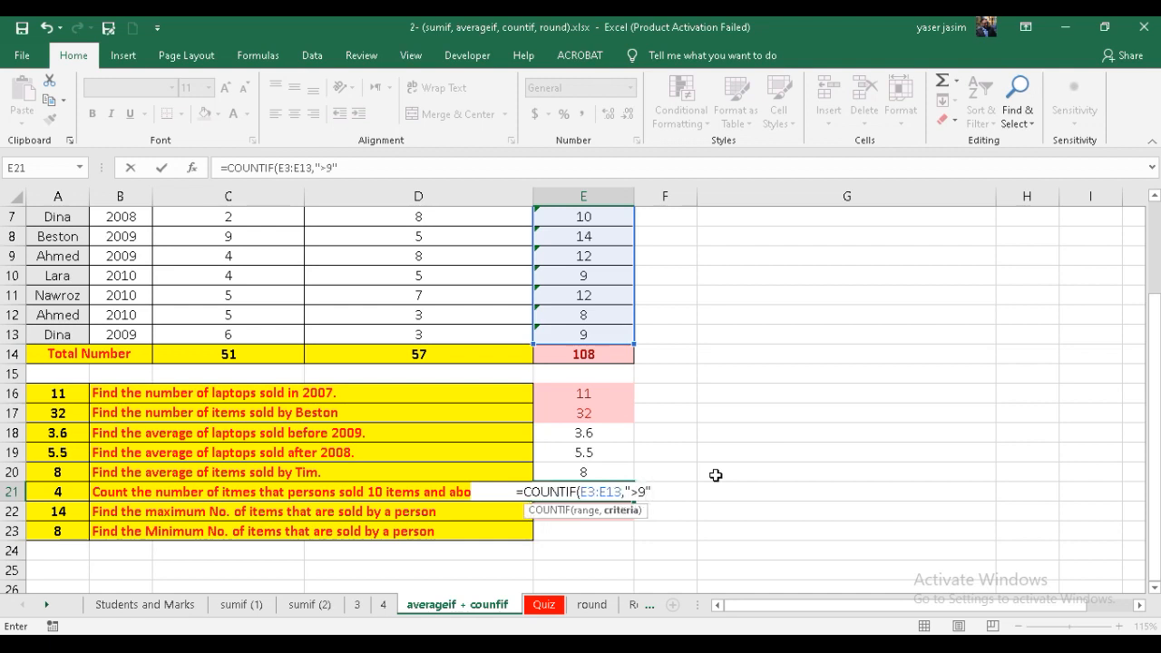
pyautogui.write(')')
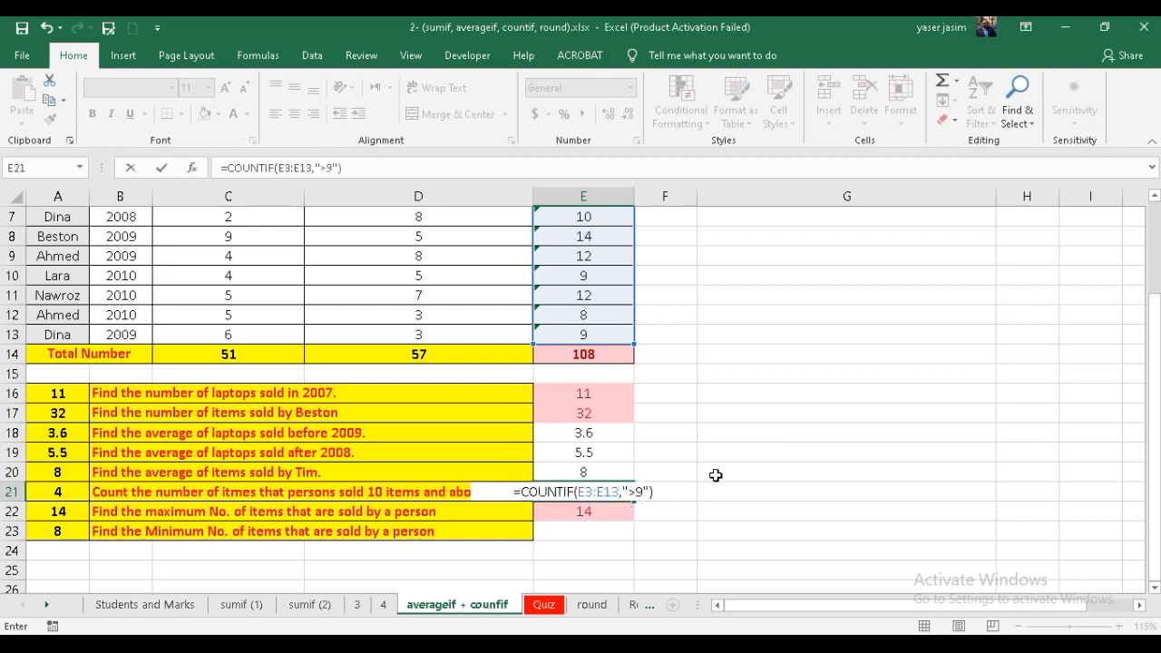
pyautogui.press('Return')
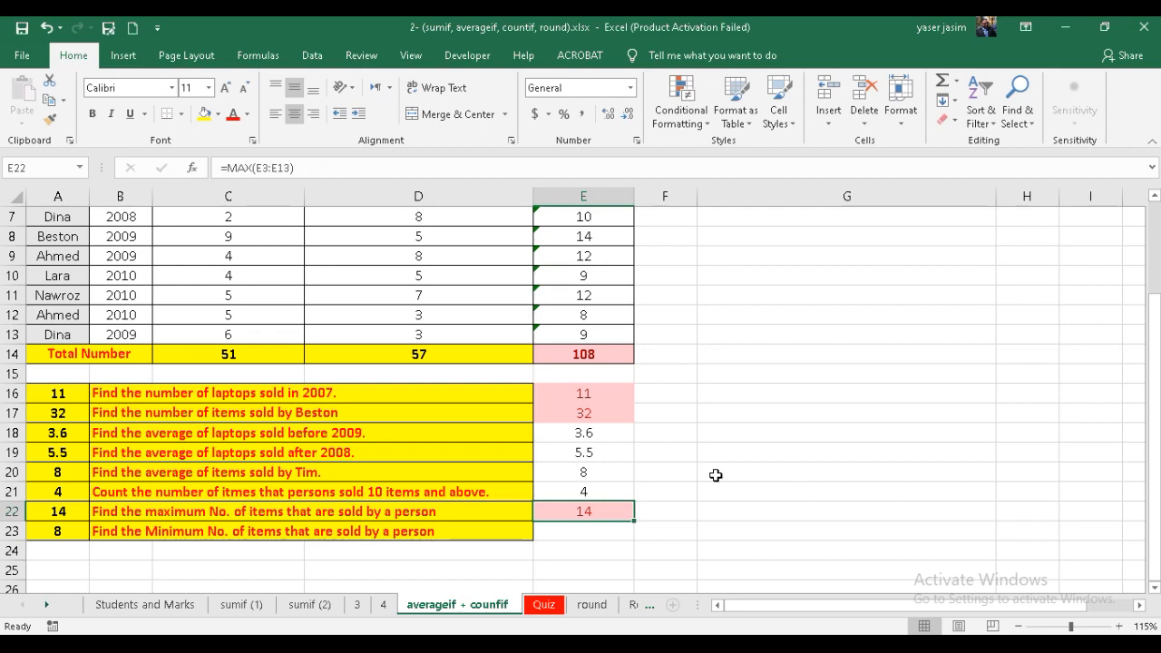
# Check the count in E21 against the item totals in E7, E8, E9 and E11
pyautogui.click(615, 494)
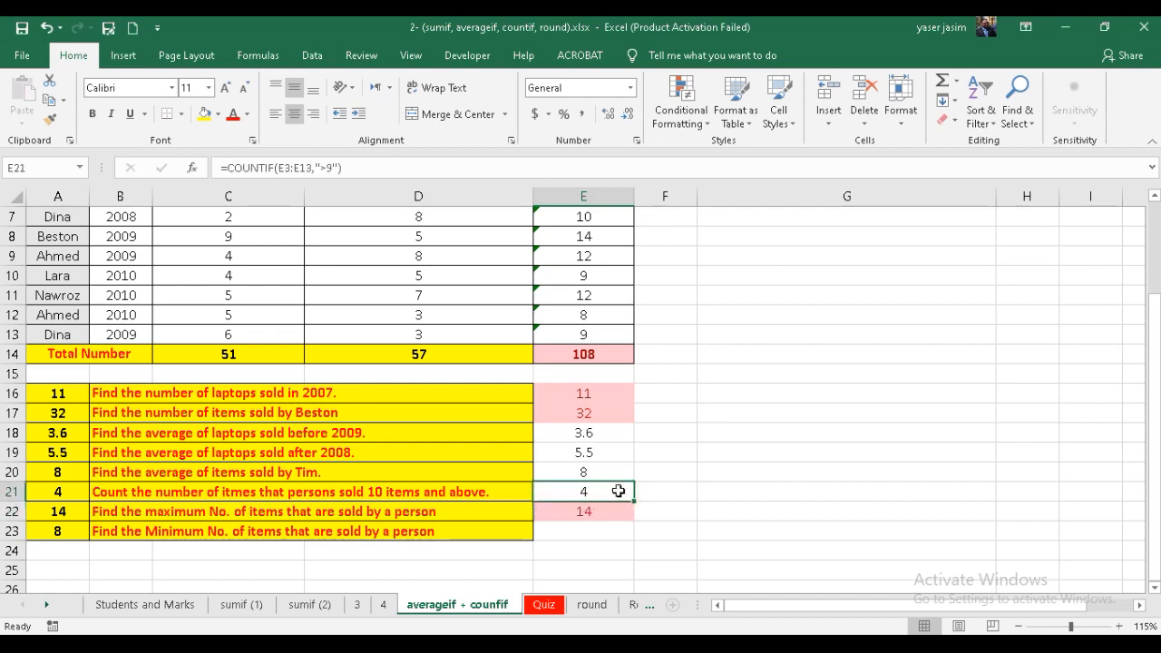
pyautogui.scroll(2, 641, 371)
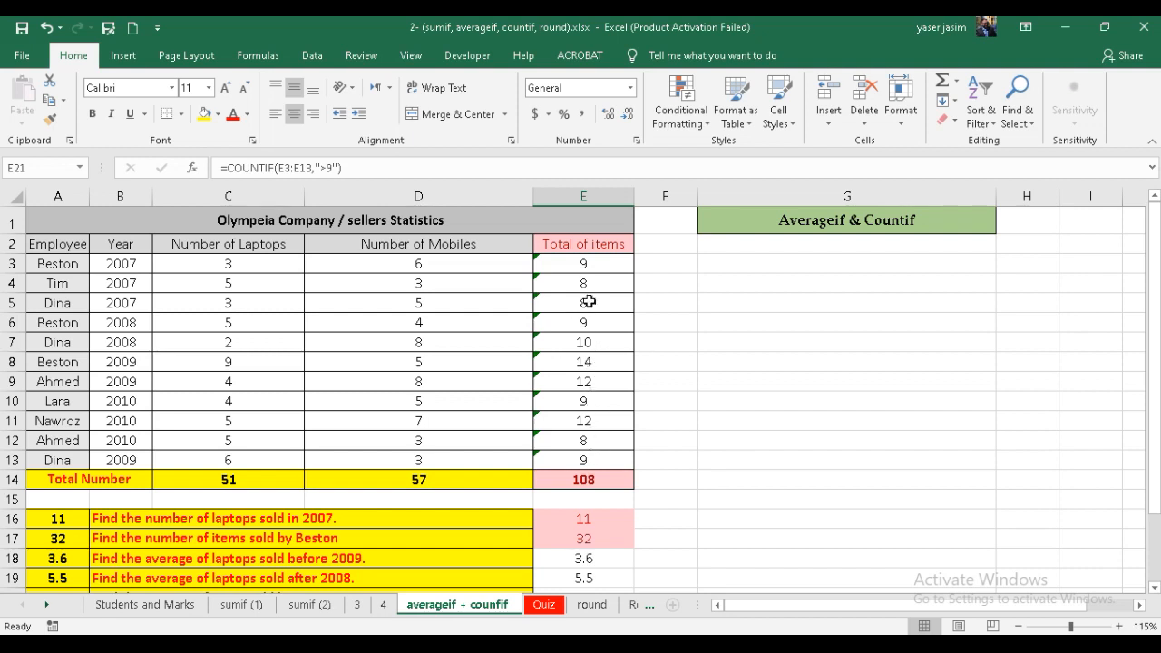
pyautogui.click(594, 342)
pyautogui.click(595, 363)
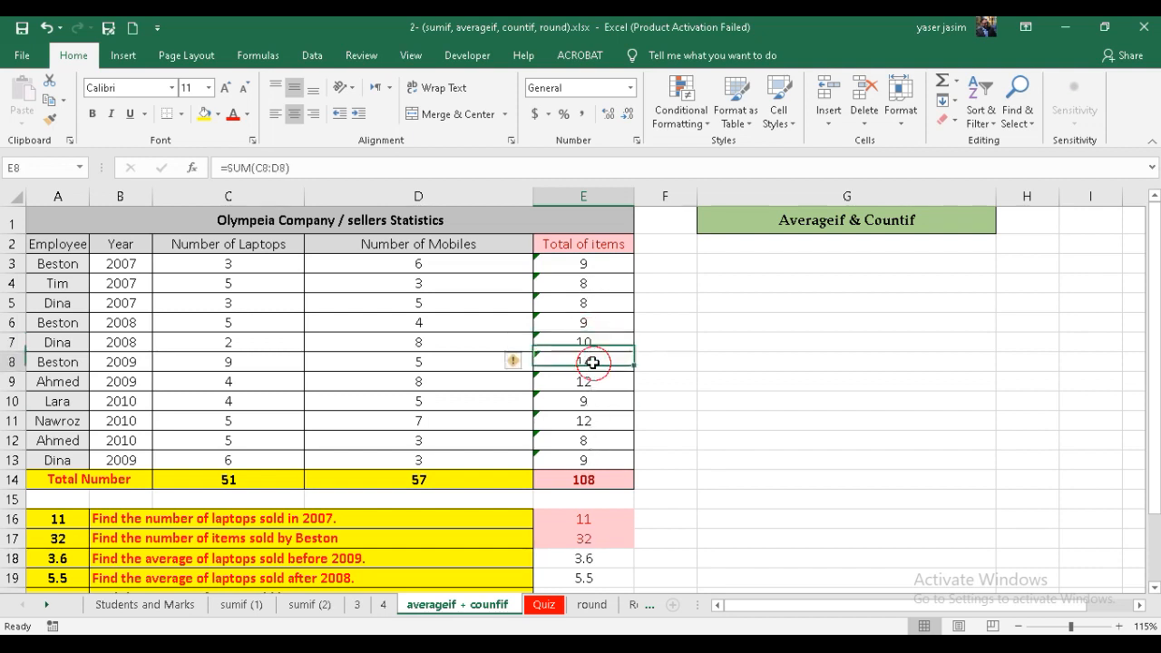
pyautogui.click(594, 381)
pyautogui.click(590, 422)
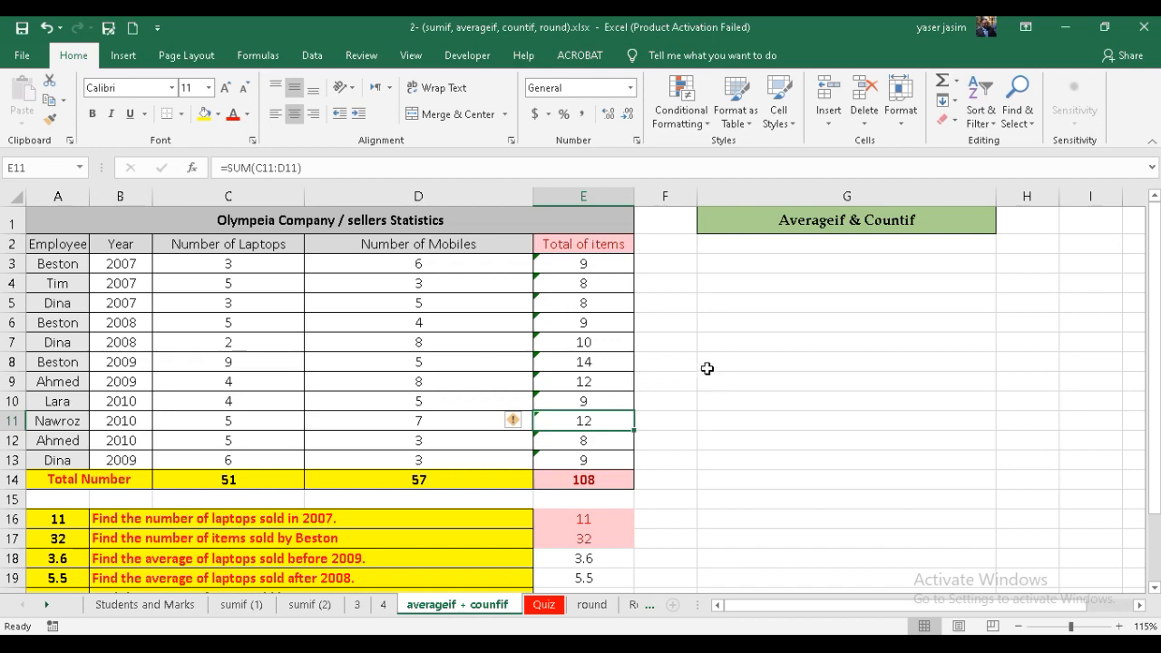
# Clear the existing MAX formula from E22, the answer cell for the maximum number of items sold
pyautogui.scroll(-2, 707, 372)
pyautogui.scroll(-2, 706, 372)
pyautogui.click(591, 450)
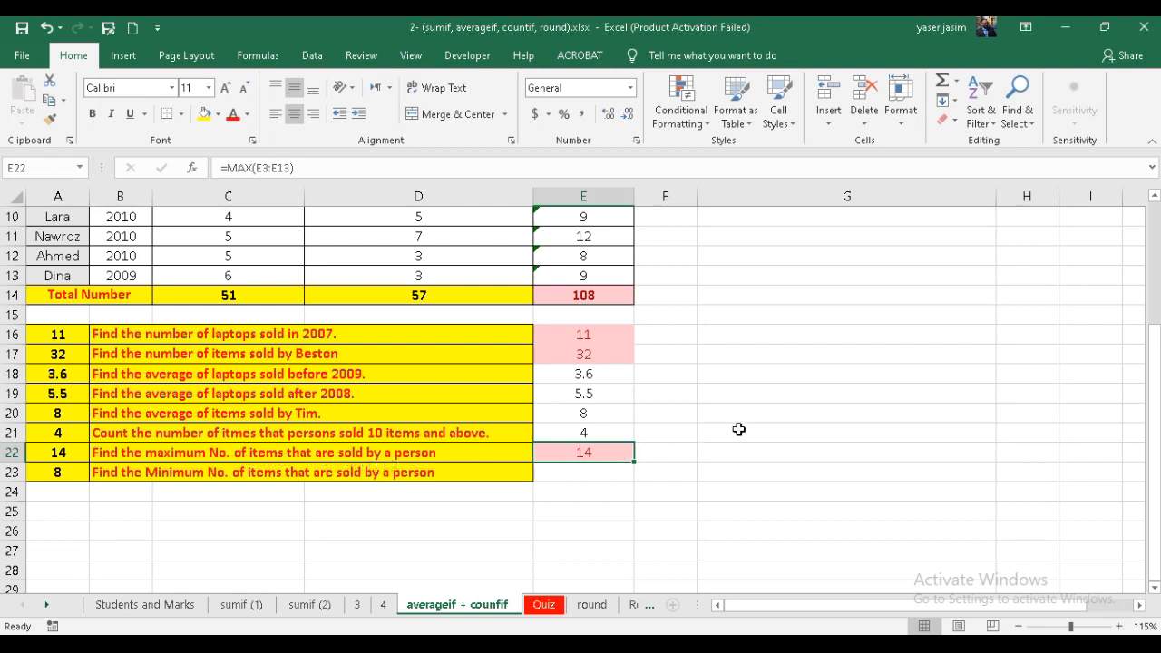
pyautogui.press('Delete')
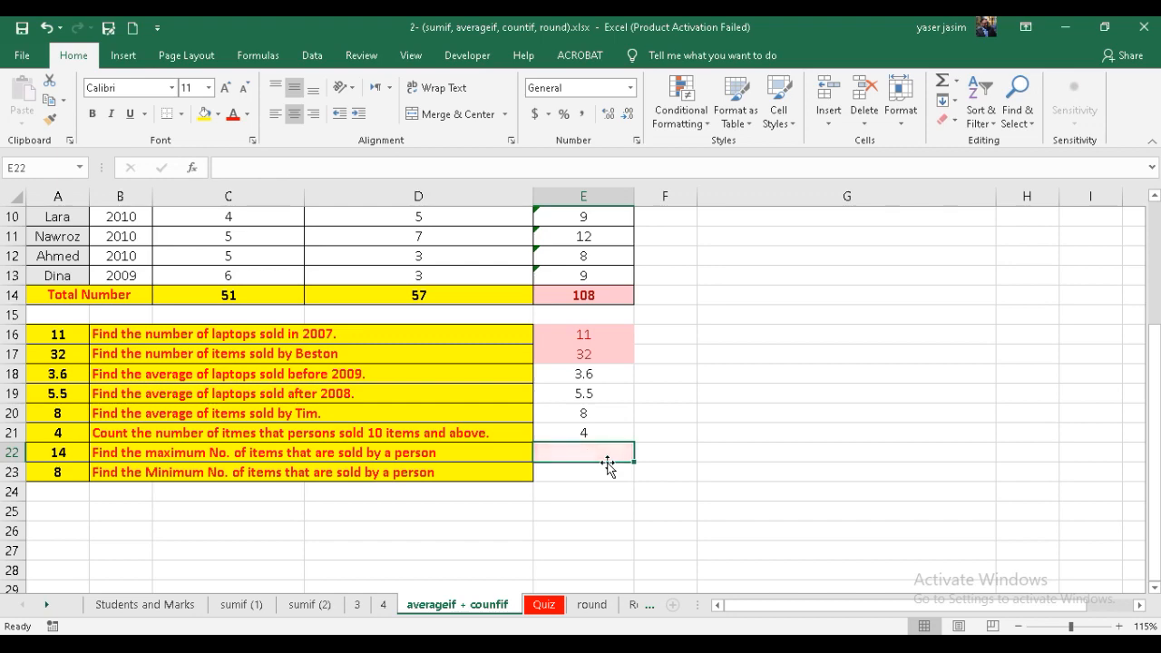
# Find the maximum number of items sold by a person in E22 with a MAX formula over the item totals E3:E13
pyautogui.click(955, 81)
pyautogui.click(972, 165)
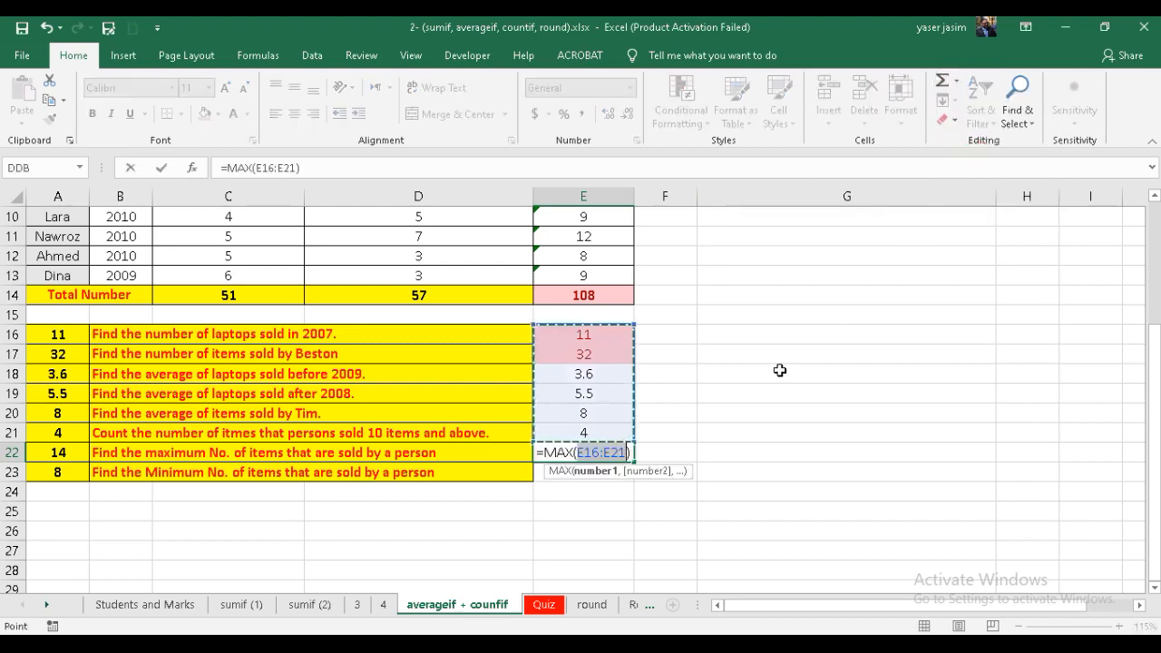
pyautogui.scroll(3, 627, 344)
pyautogui.moveTo(583, 261); pyautogui.dragTo(591, 456)
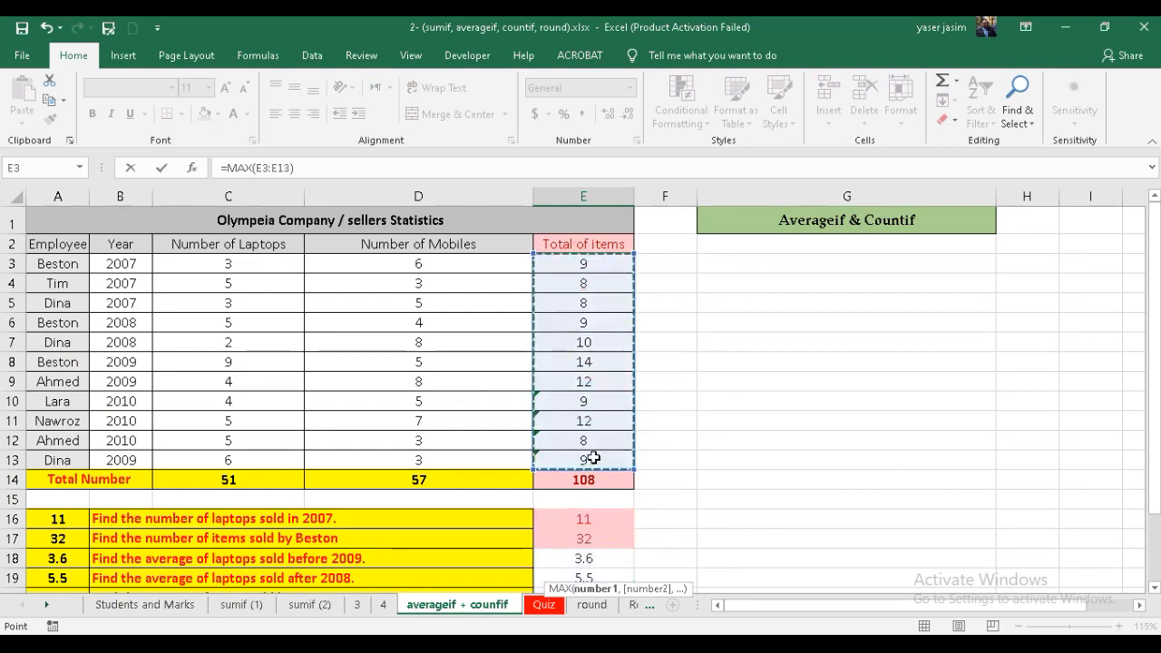
pyautogui.press('Return')
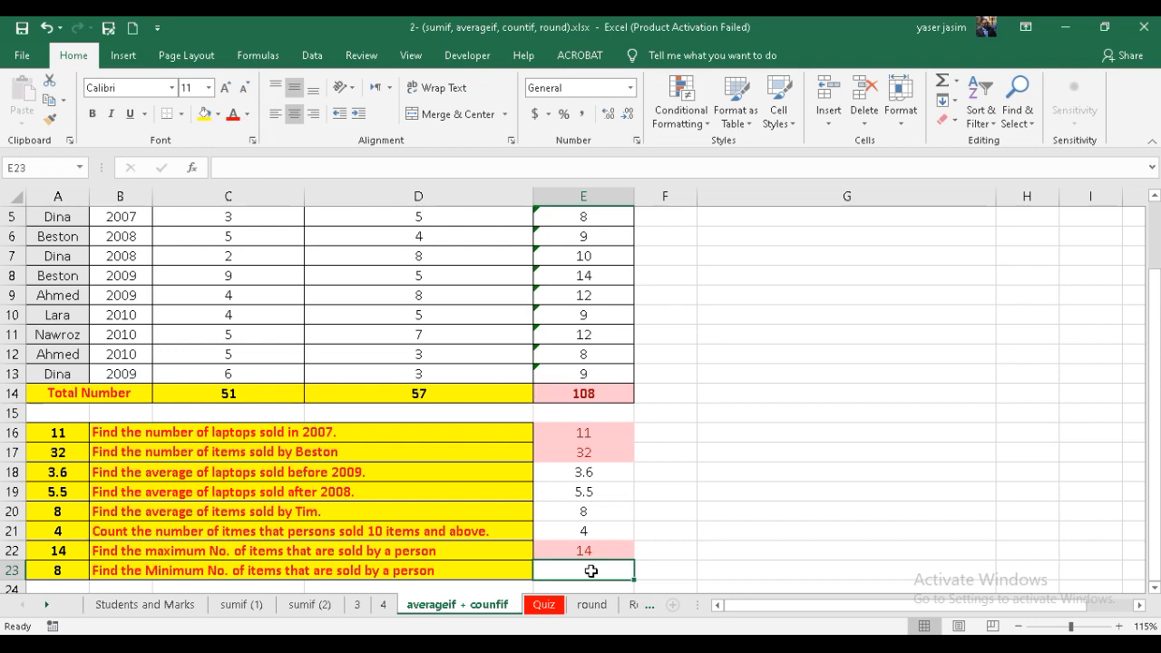
# Find the minimum number of items sold by a person in E23 with a MIN formula over the item totals E3:E13
pyautogui.click(956, 80)
pyautogui.click(972, 183)
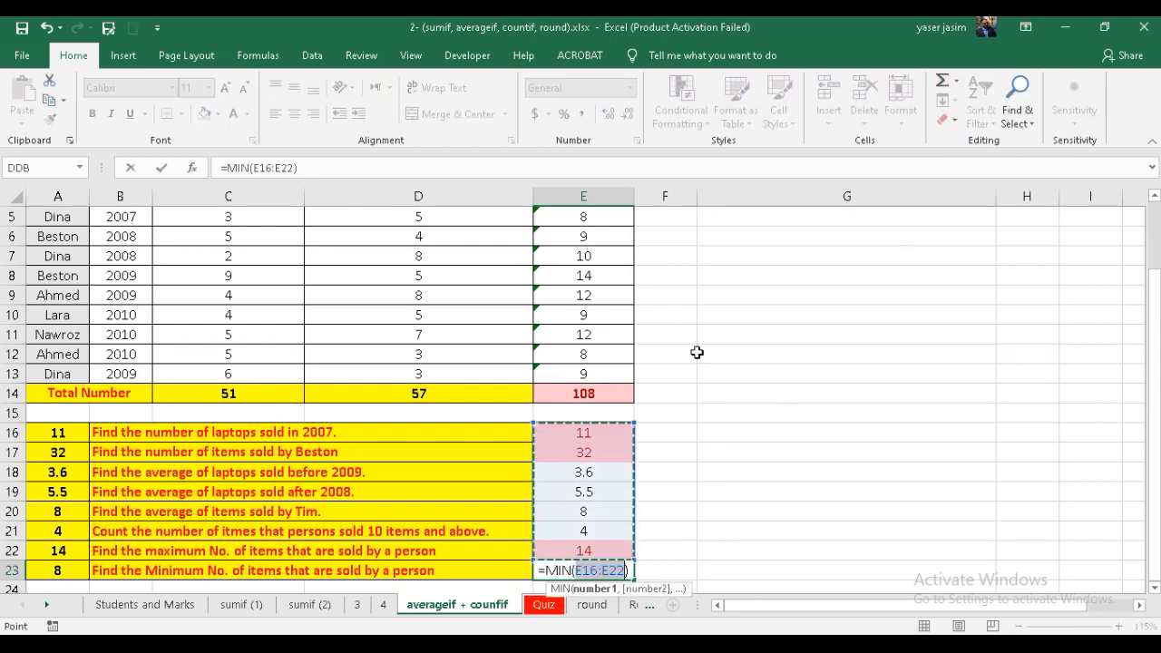
pyautogui.scroll(2, 611, 311)
pyautogui.moveTo(594, 262); pyautogui.dragTo(596, 456)
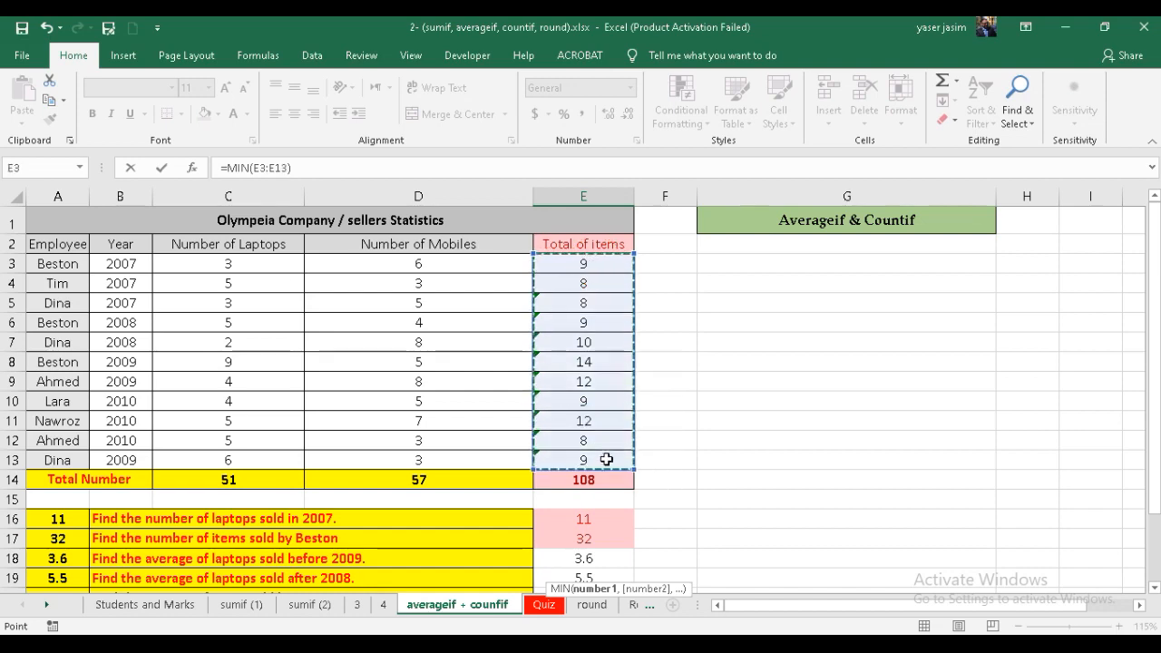
pyautogui.press('Return')
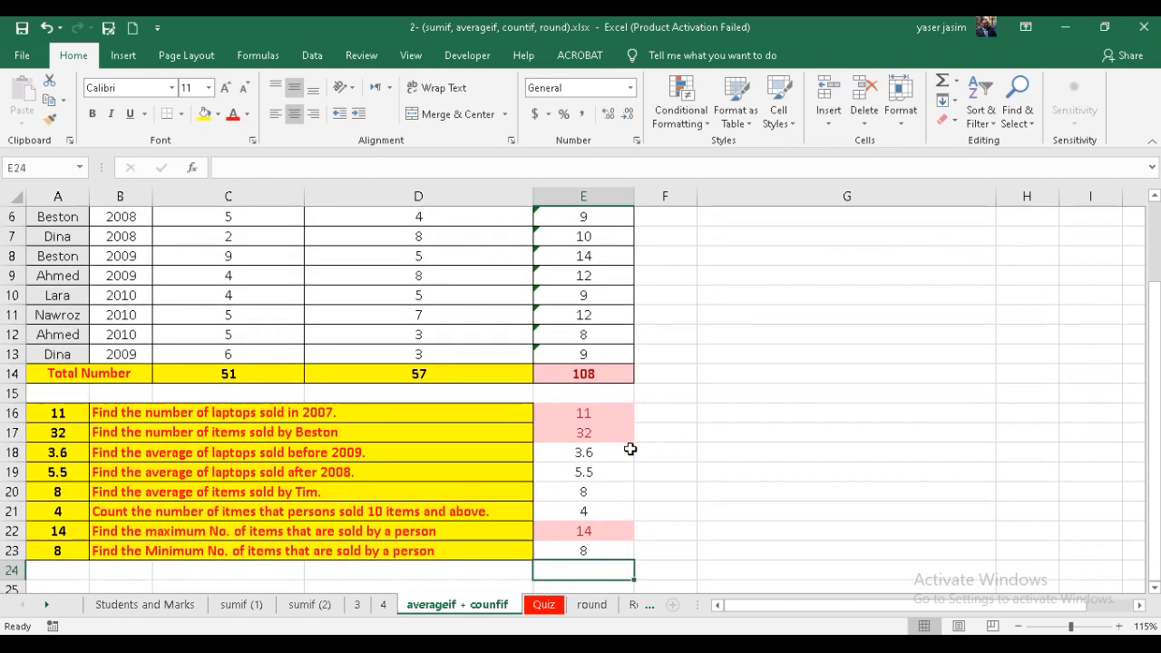
pyautogui.click(663, 554)
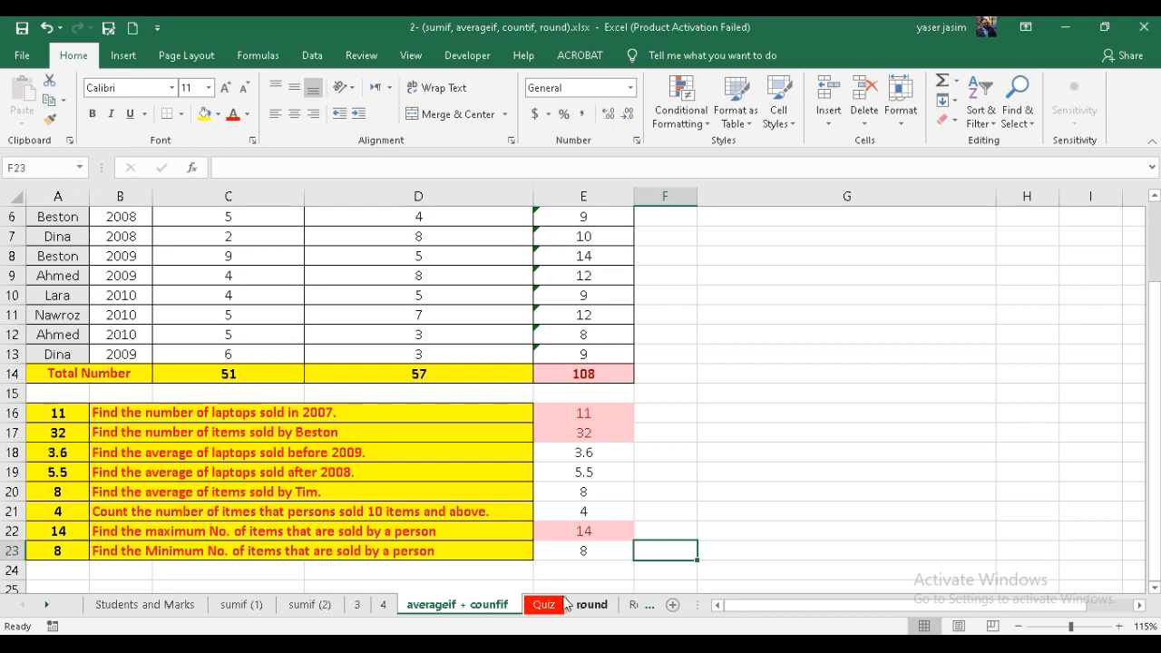
# View the questions on the Quiz sheet, and return to the averageif + countif sheet
pyautogui.scroll(2, 540, 509)
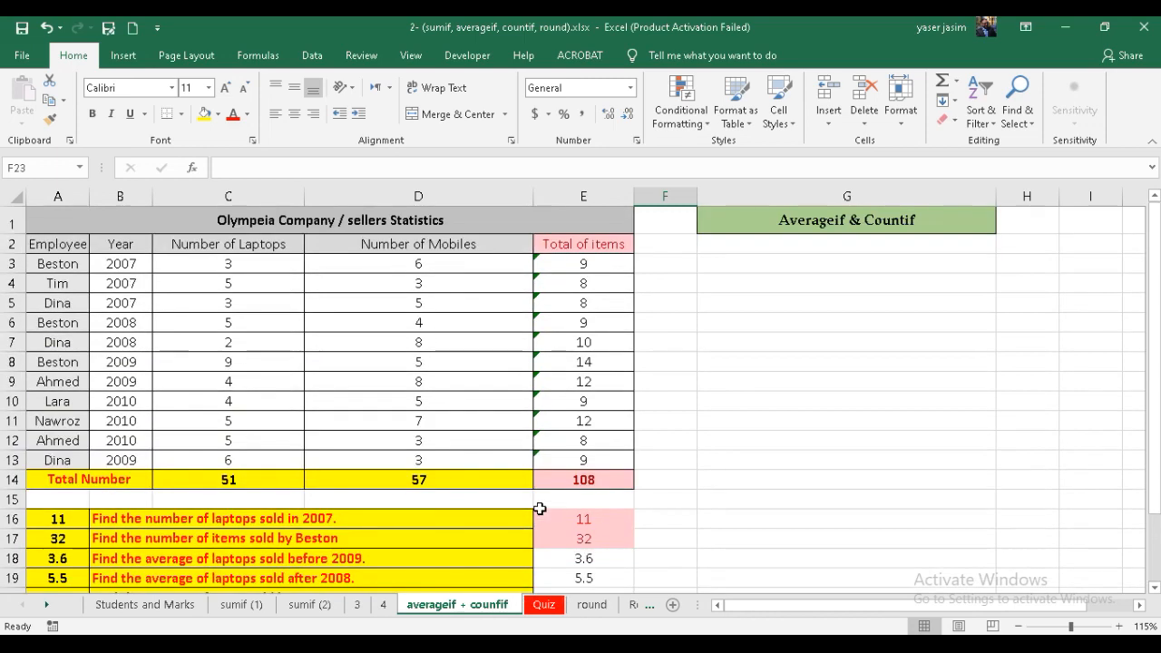
pyautogui.click(544, 605)
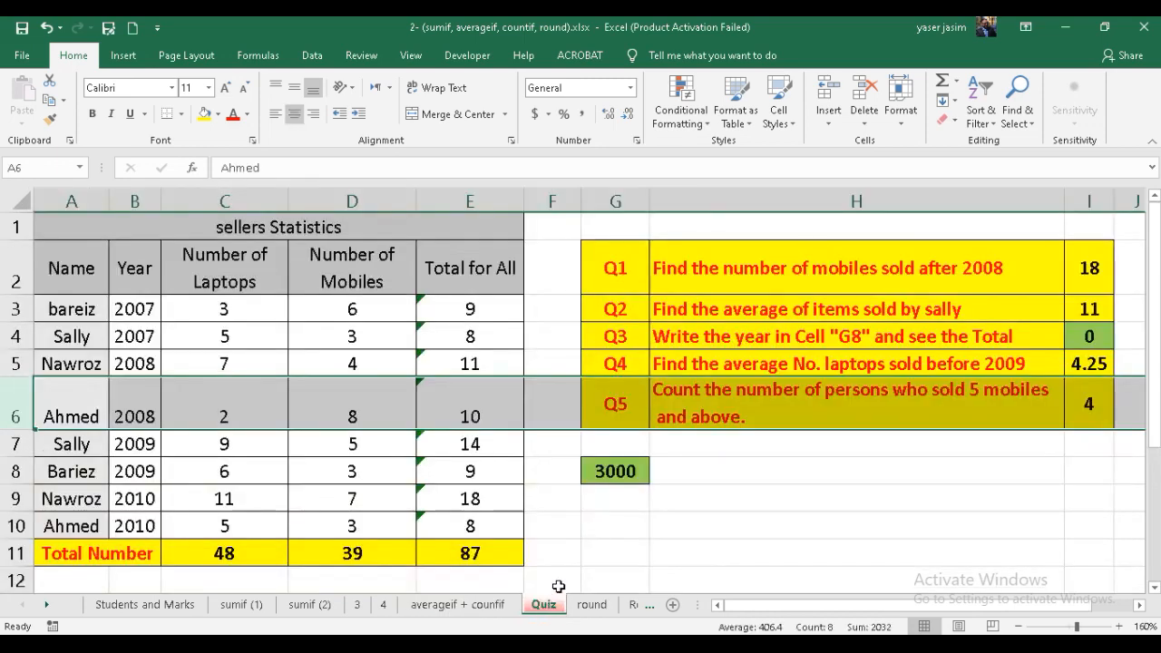
pyautogui.click(490, 605)
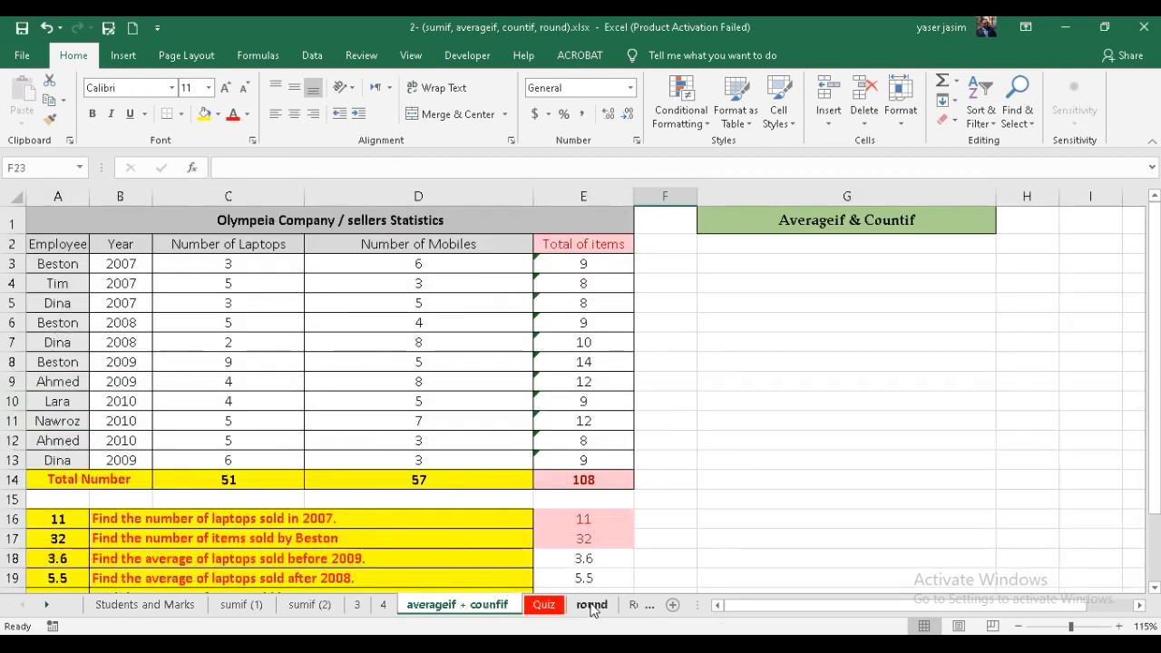